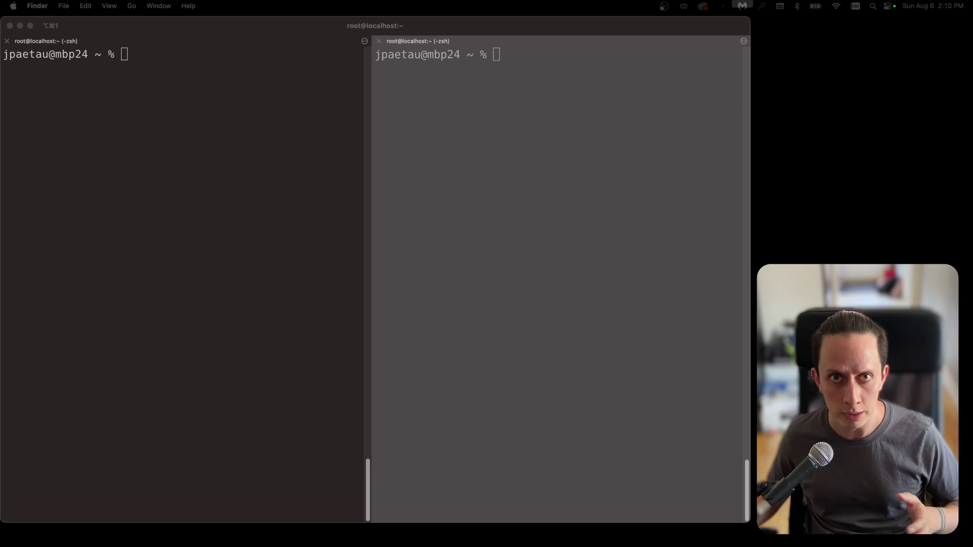
Step: Connect over SSH as root to 192.168.0.200 and enter the account password
left_click(203, 329)
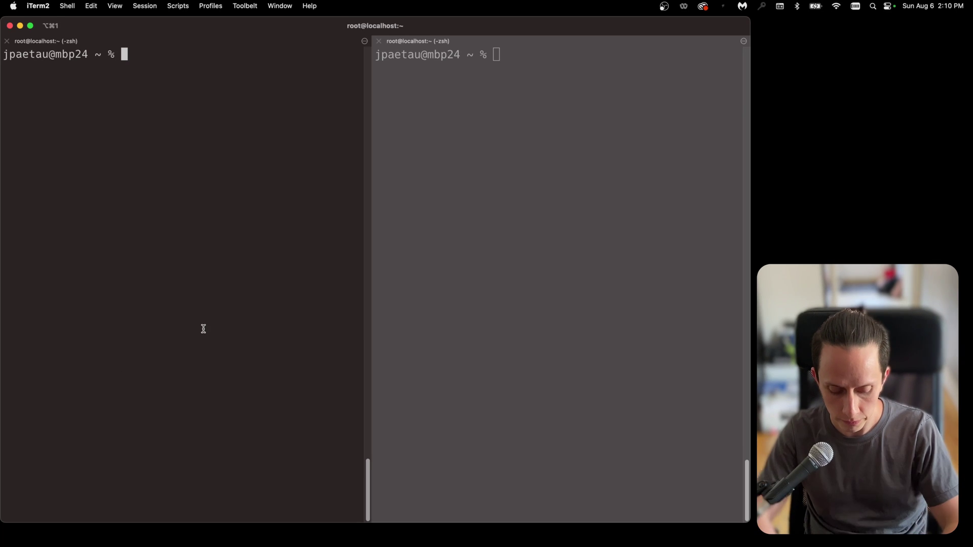
type("ssh root@192.168.0.200")
key("Return")
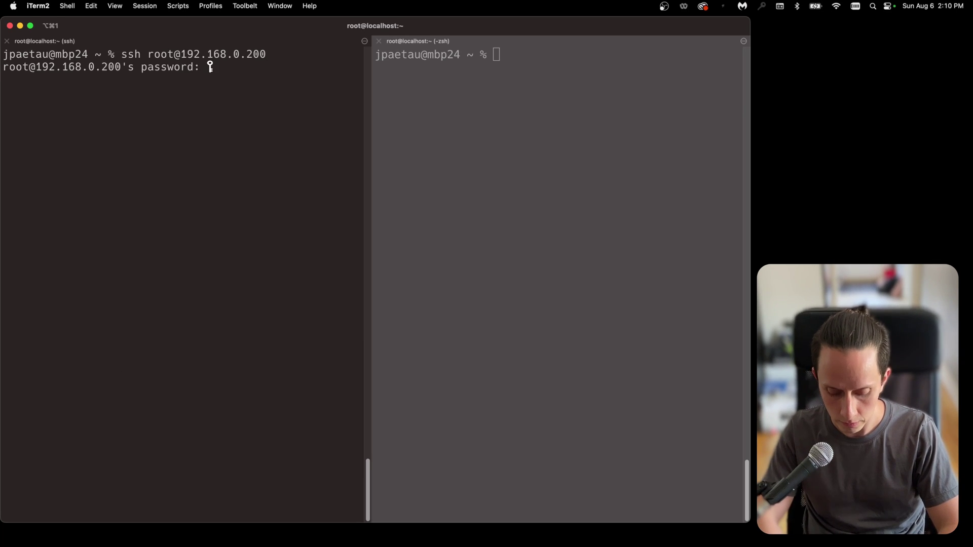
key("Return")
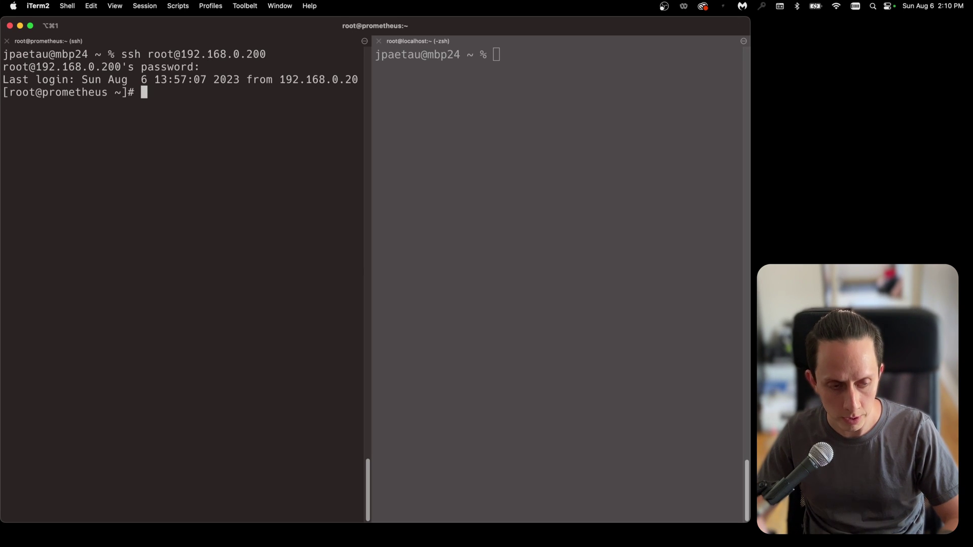
Step: In the second terminal pane, connect over SSH as root to 192.168.0.201 and enter the account password
key("super+]")
type("ssh root@192.168.0.201")
key("Return")
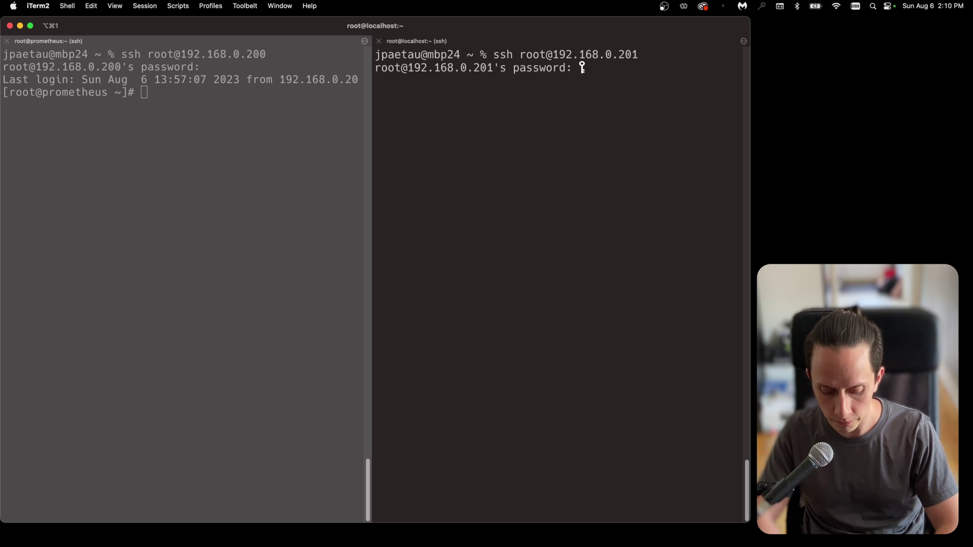
key("Return")
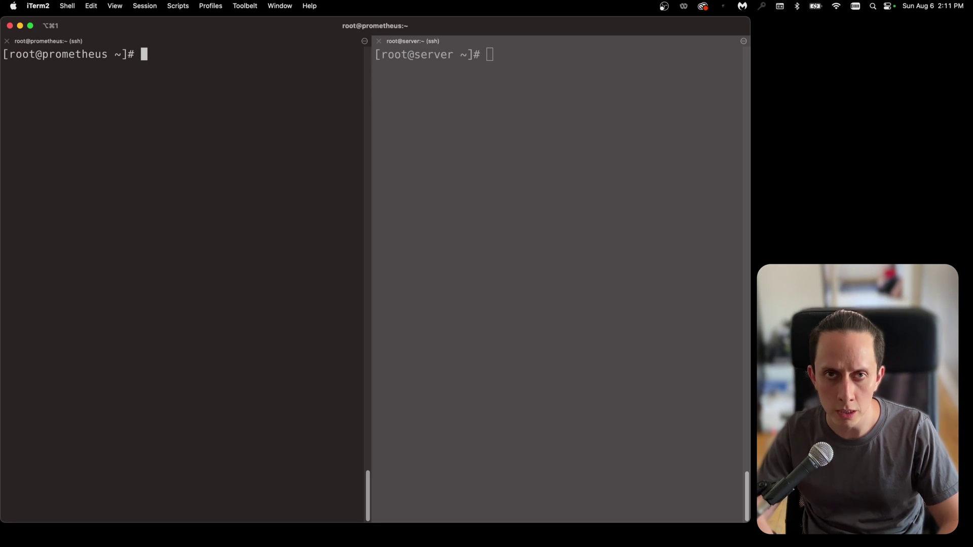
Step: Create the directory /opt/docker on the prometheus host
type("cd /opt/")
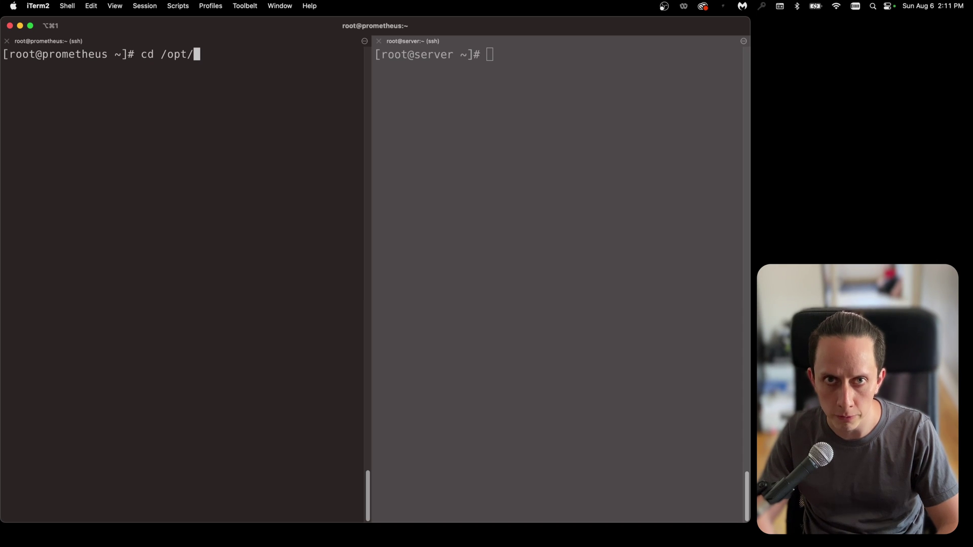
key("ctrl+a")
key("Delete")
key("Delete")
key("Delete")
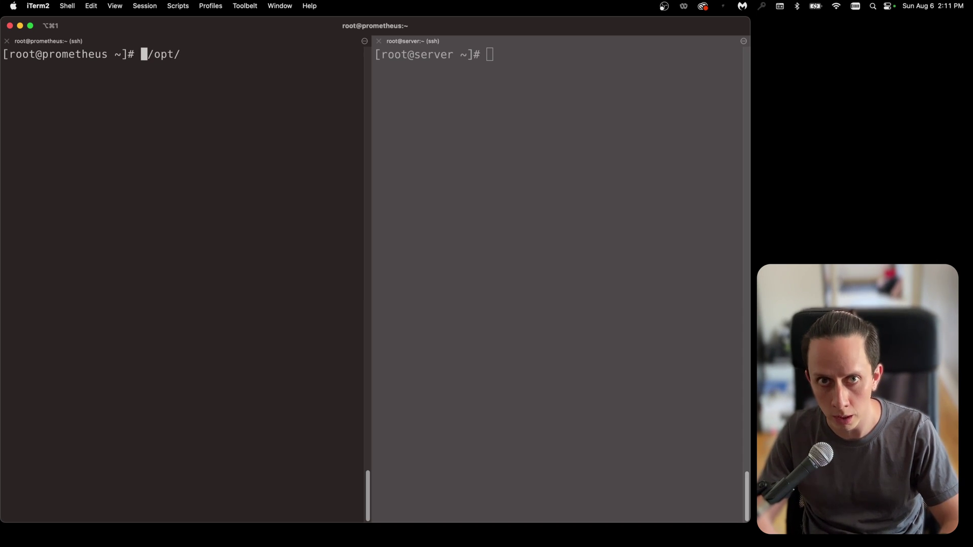
type("mkdir")
key("Right")
key("Right")
key("Right")
key("Right")
key("Right")
key("Right")
type("docker")
key("Return")
Step: Create the subdirectory /opt/docker/prometheus
key("Up")
type("/prometheus")
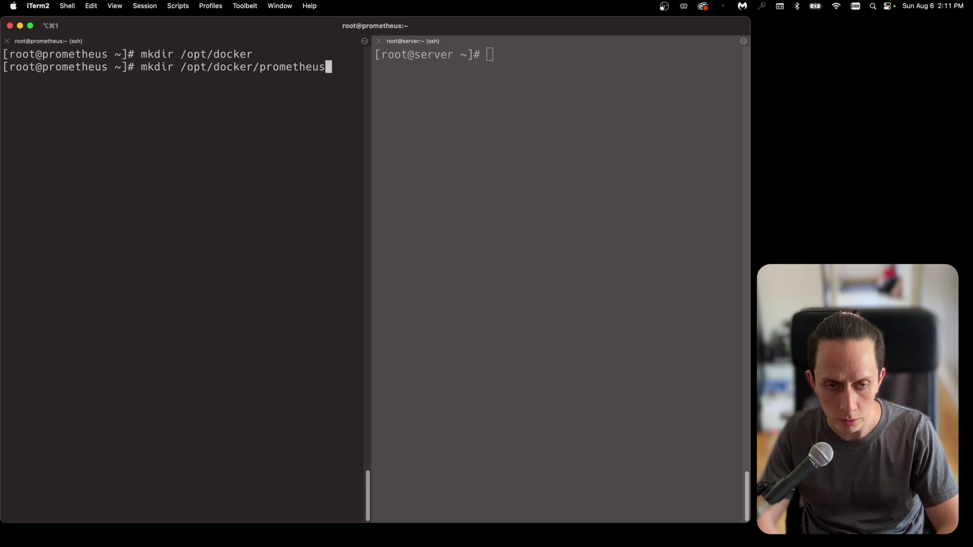
key("Return")
Step: Change into /opt/docker/prometheus/, list its contents in long format and clear the terminal screen
type("cd /opt/d")
key("Tab")
type("p")
key("Tab")
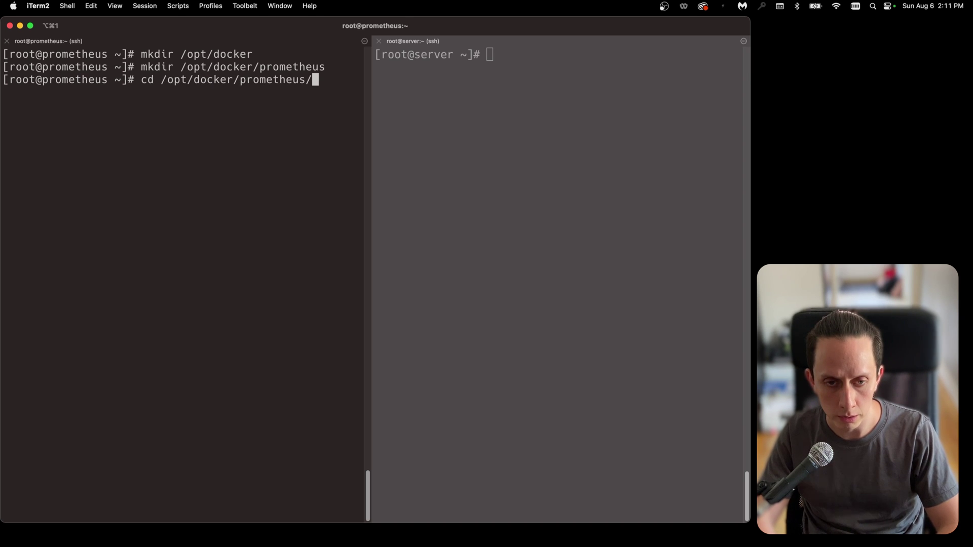
key("Return")
type("ls -l")
key("Return")
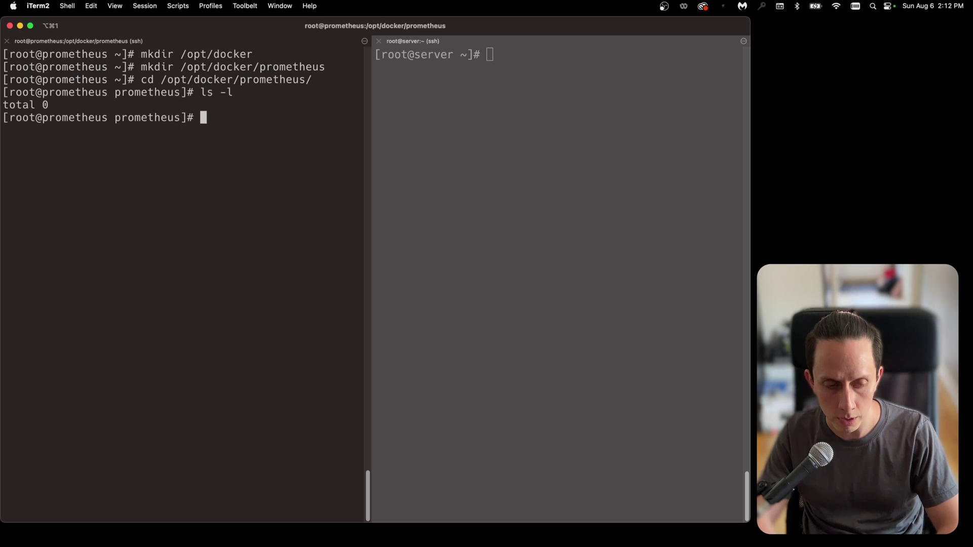
key("ctrl+l")
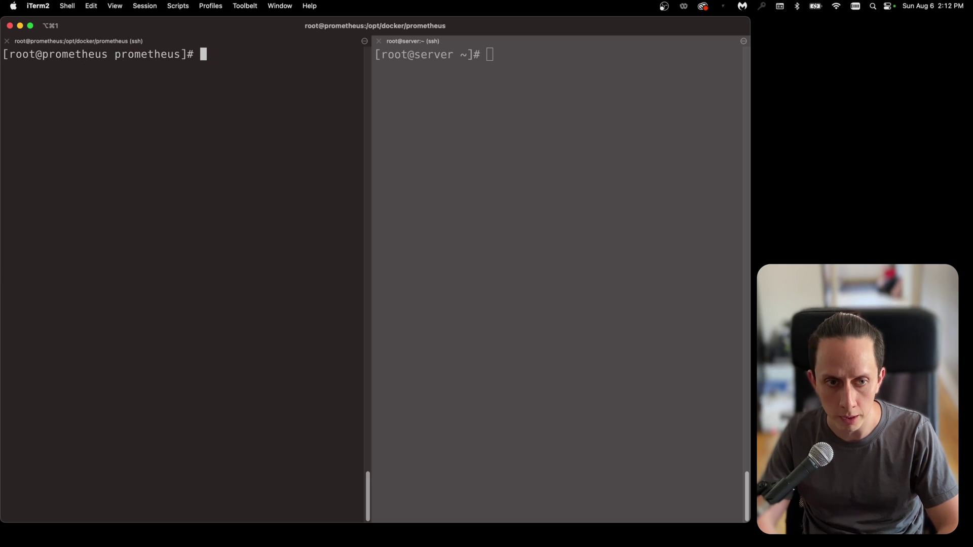
Step: Open a new docker-compose.yml in Vim and enter insert mode
type("vim do")
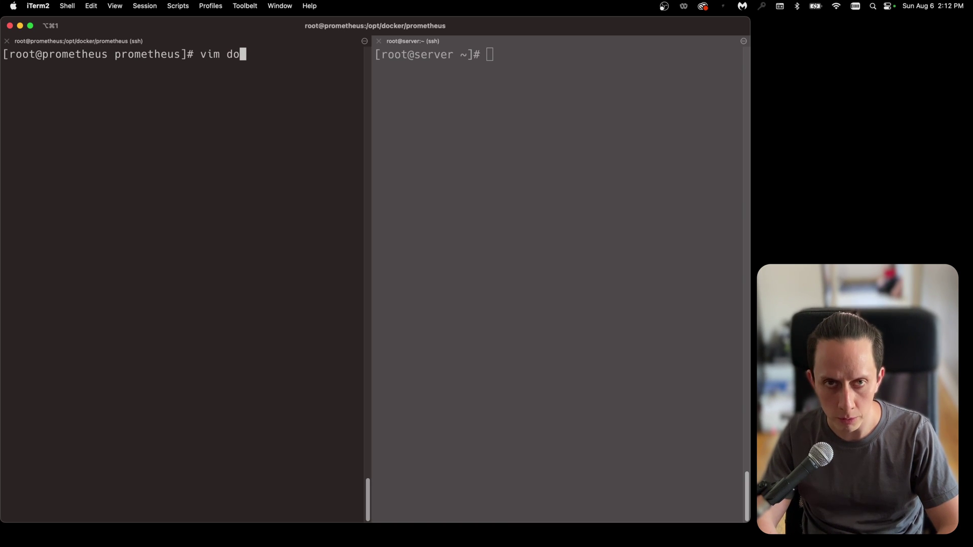
type("cker-c")
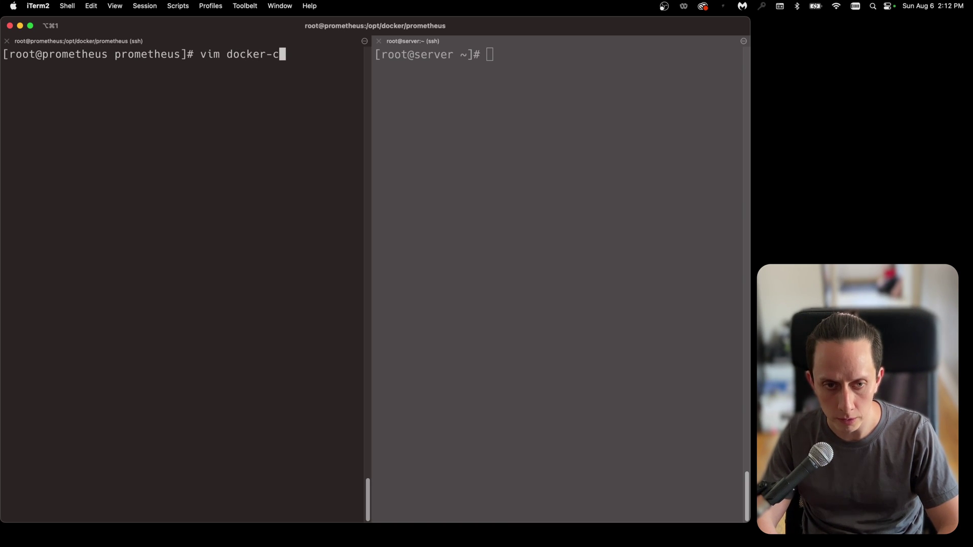
type("ompose.")
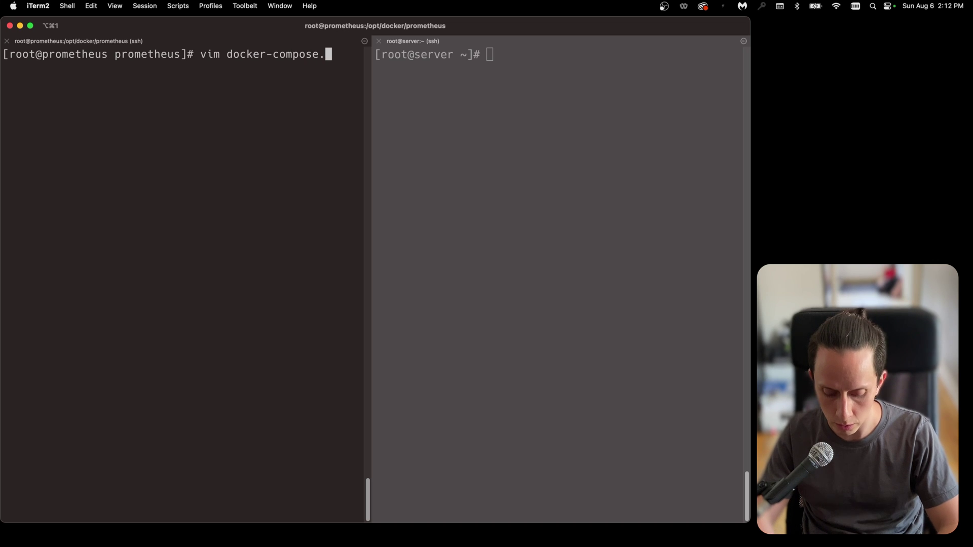
type("yml")
key("Return")
key("i")
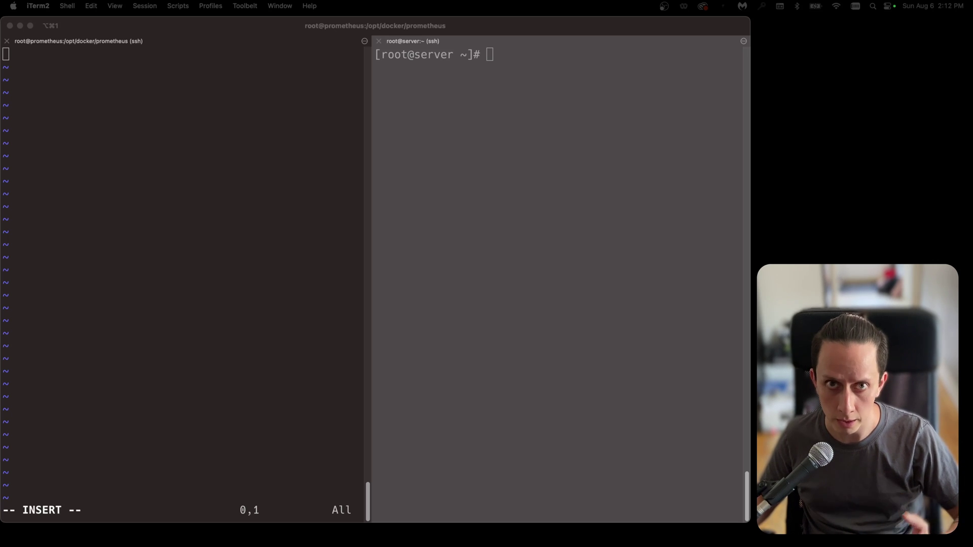
Step: Enable Vim's paste mode and paste the Prometheus compose definition with image prom/prometheus:latest, port 9090:9090, two volumes, the config-file command and restart unless-stopped
key("super+Tab")
key("Escape")
type(":set paste")
key("Return")
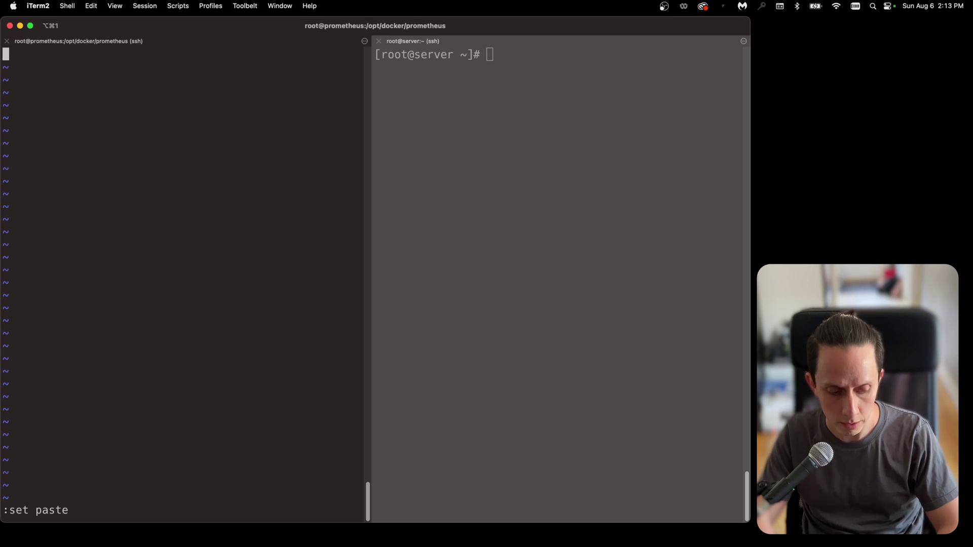
key("i")
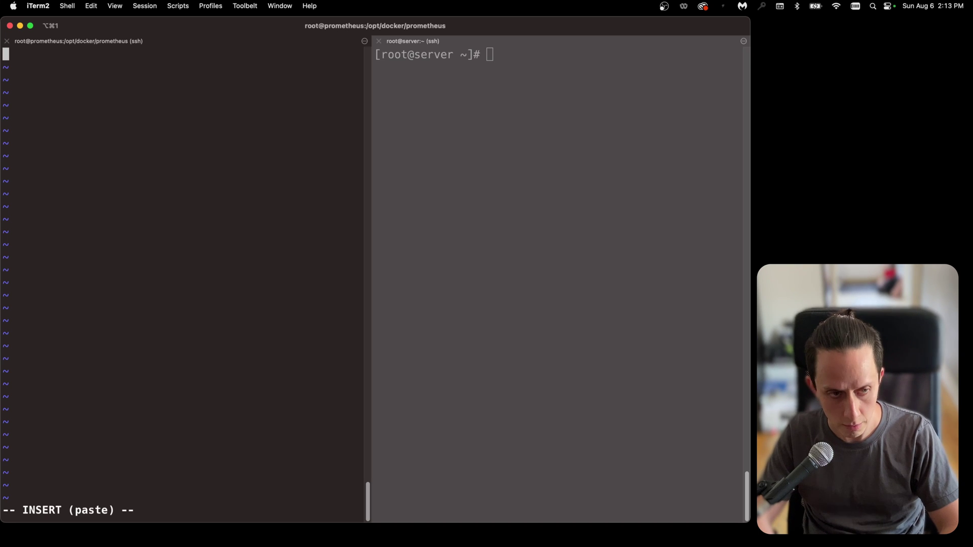
type("version: \"3\" services:   prometheus:     image: prom/prometheus:latest     container_name: prometheus     ports:       - 9090:9090     volumes:       - ./prometheus:/etc/prometheus       - ./prometheus-data:/prometheus     command: \"--config.file=/etc/prometheus/prometheus.yml\"     restart: unless-stopped")
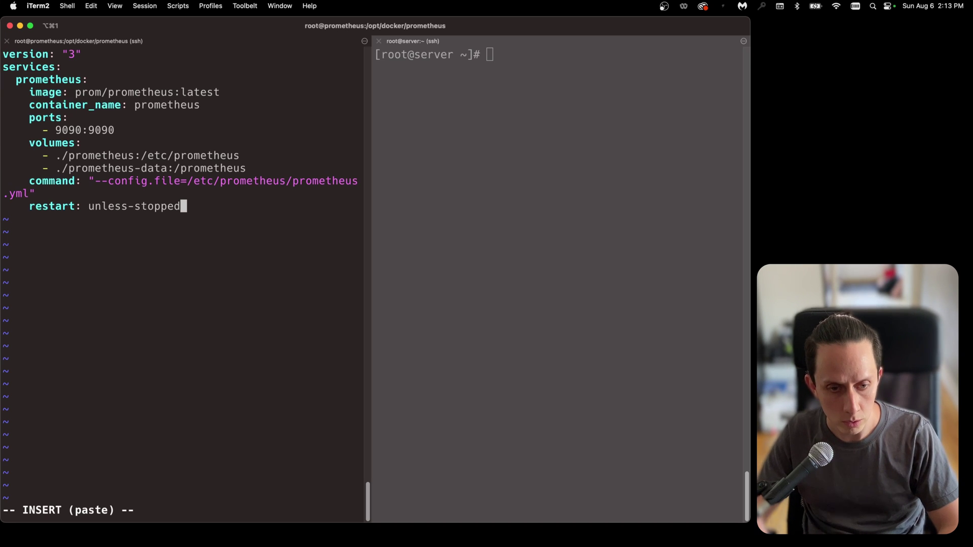
Step: Widen the compose file's pane and review the two volume mappings, the config-file command and the restart policy
left_click_drag(370, 100, 552, 100)
double_click(118, 168)
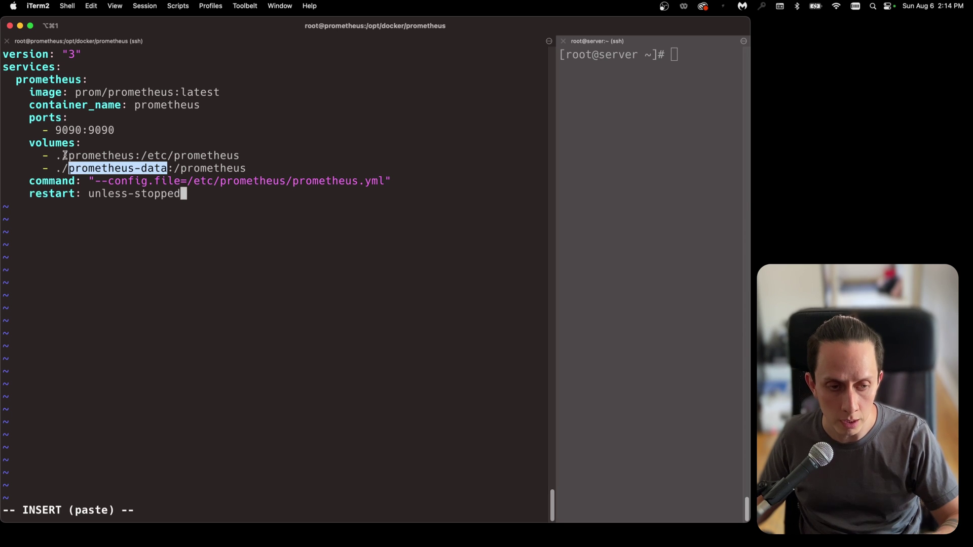
left_click_drag(61, 155, 132, 157)
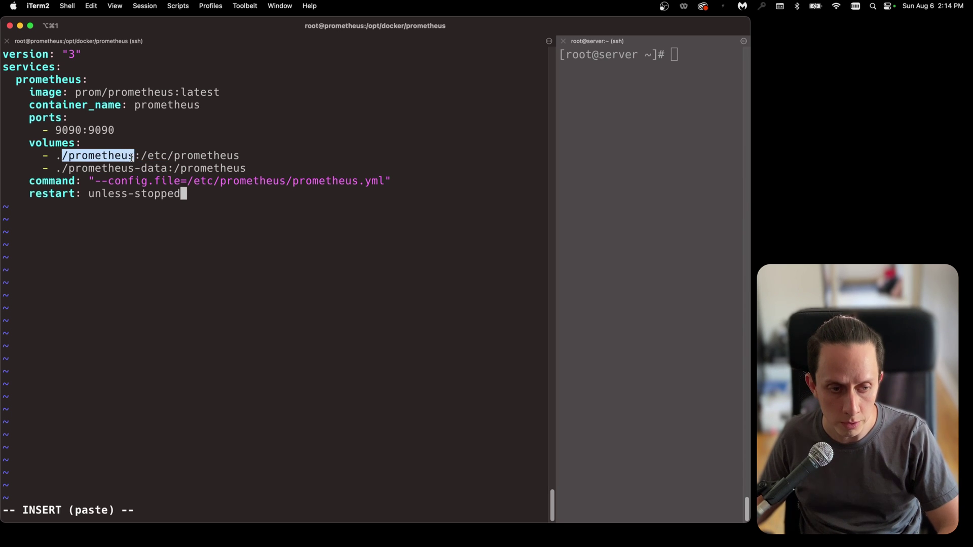
left_click_drag(60, 169, 168, 169)
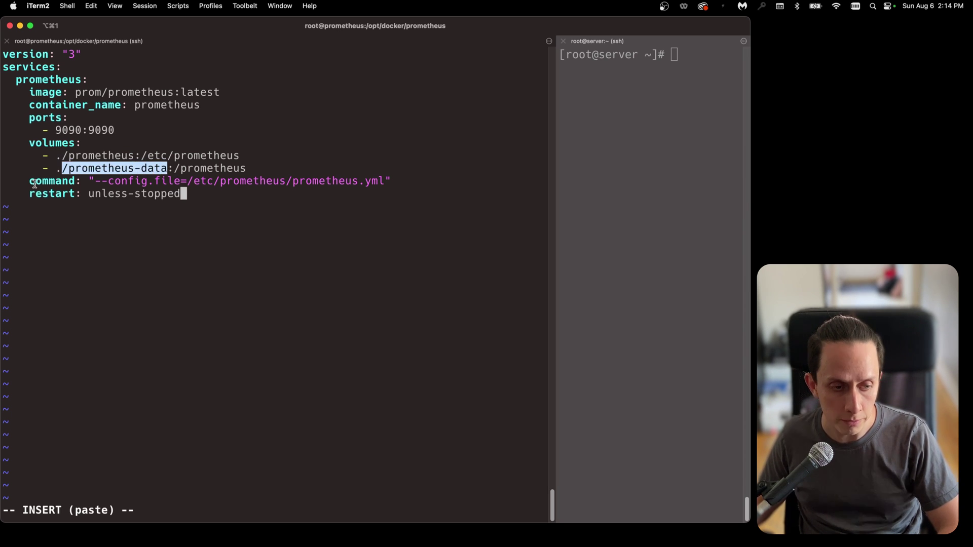
left_click_drag(88, 181, 392, 181)
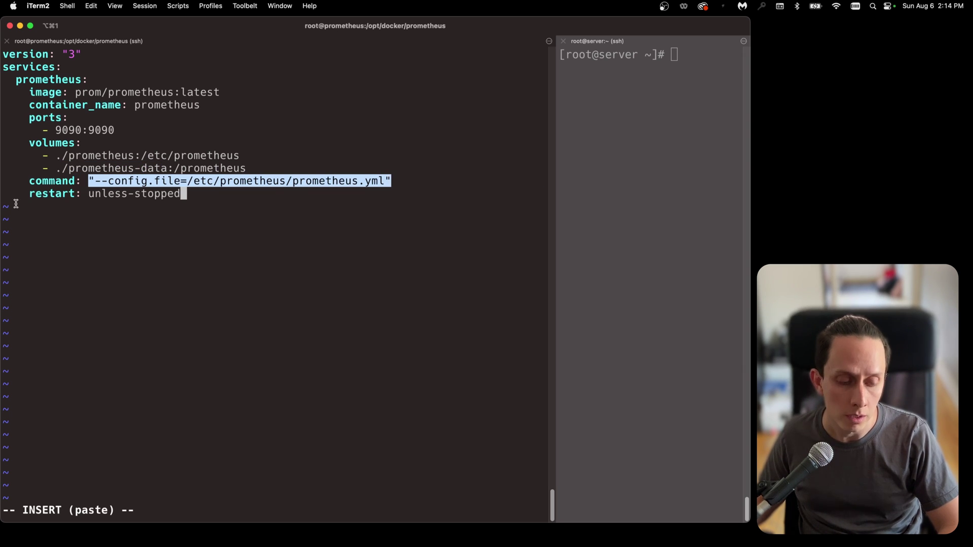
left_click_drag(30, 194, 180, 193)
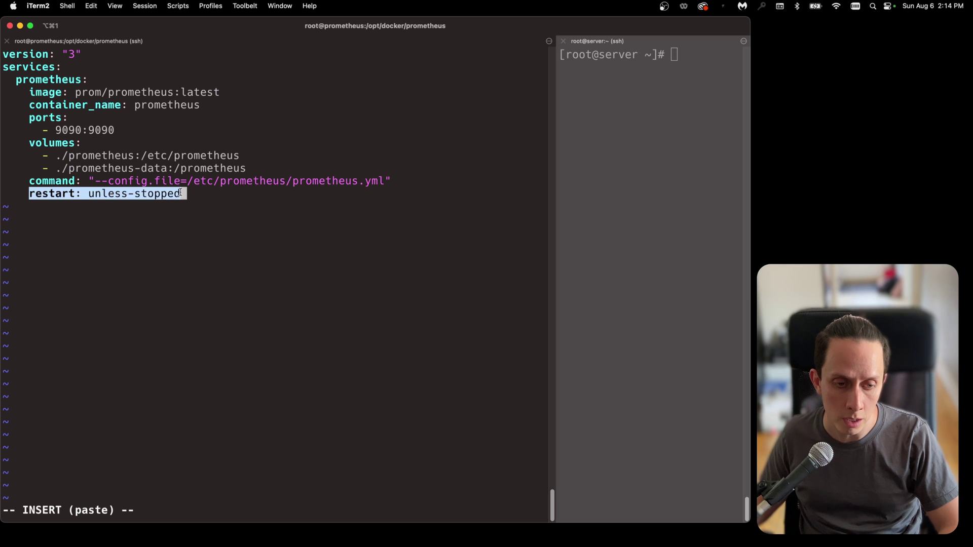
left_click(190, 195)
Step: Save docker-compose.yml, quit Vim and list the directory's contents in long format
key("Escape")
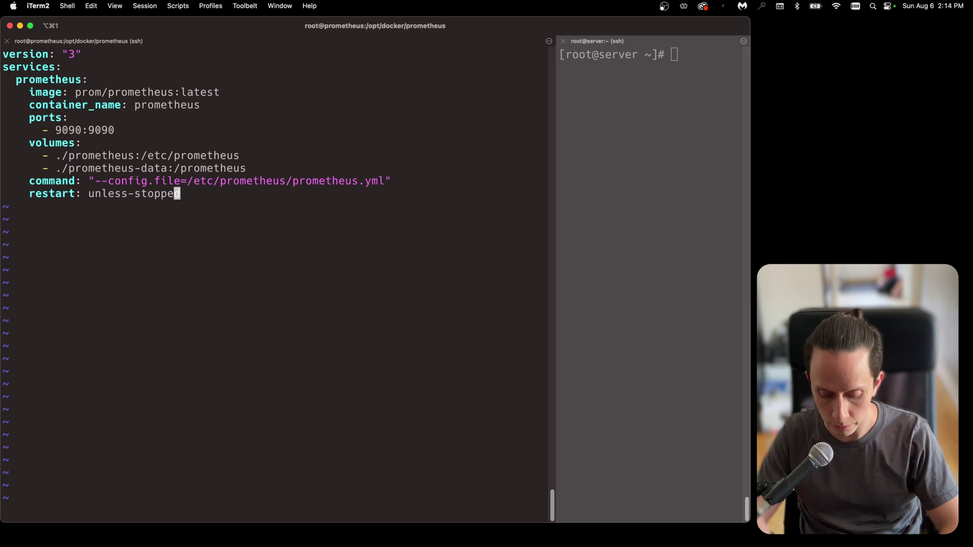
type(":wq")
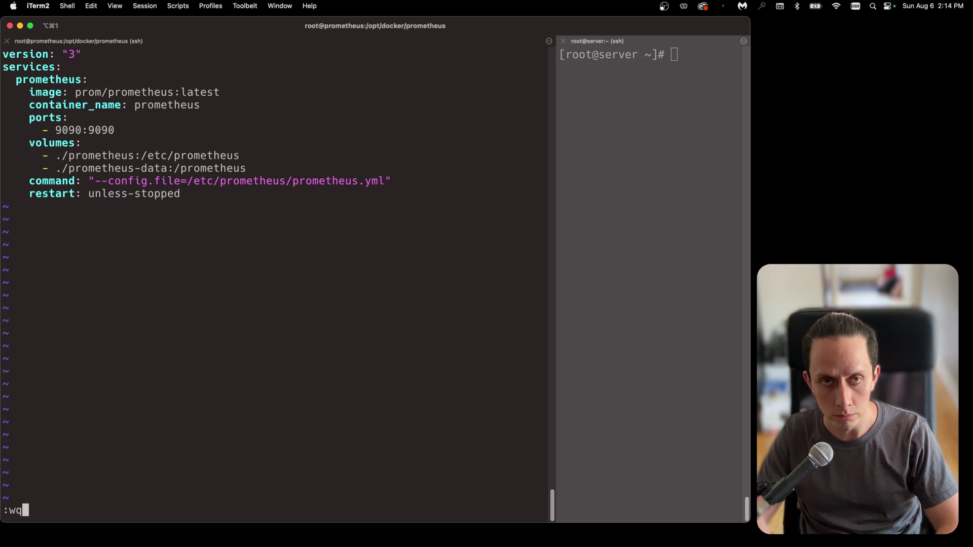
key("Return")
type("ls -l")
key("Return")
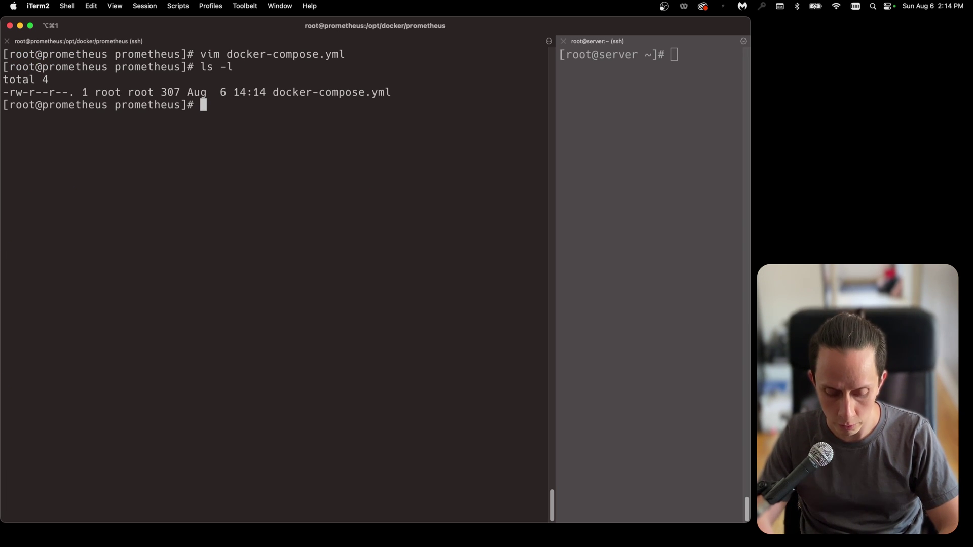
Step: Create a prometheus directory next to docker-compose.yml
type("mk")
key("BackSpace")
key("BackSpace")
key("BackSpace")
type("mkdir ")
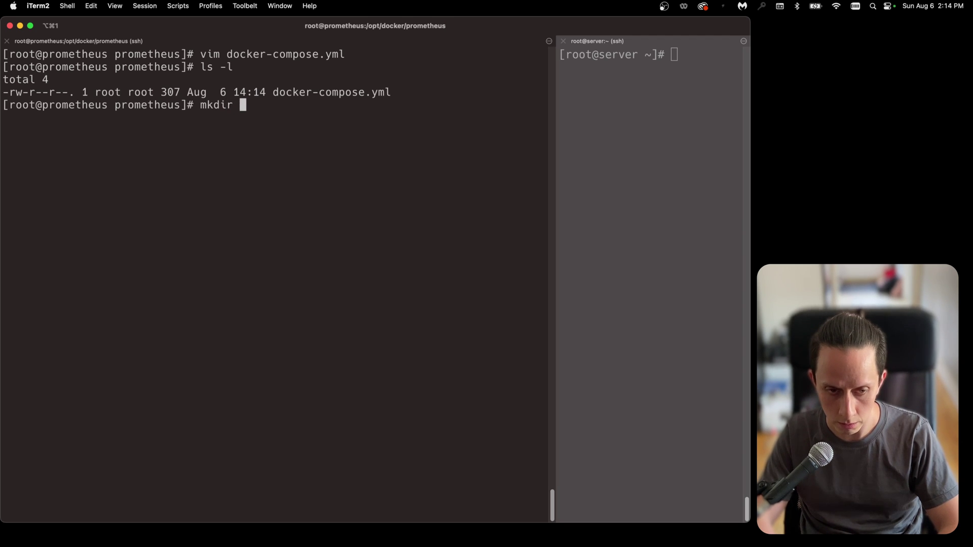
type("prometheus")
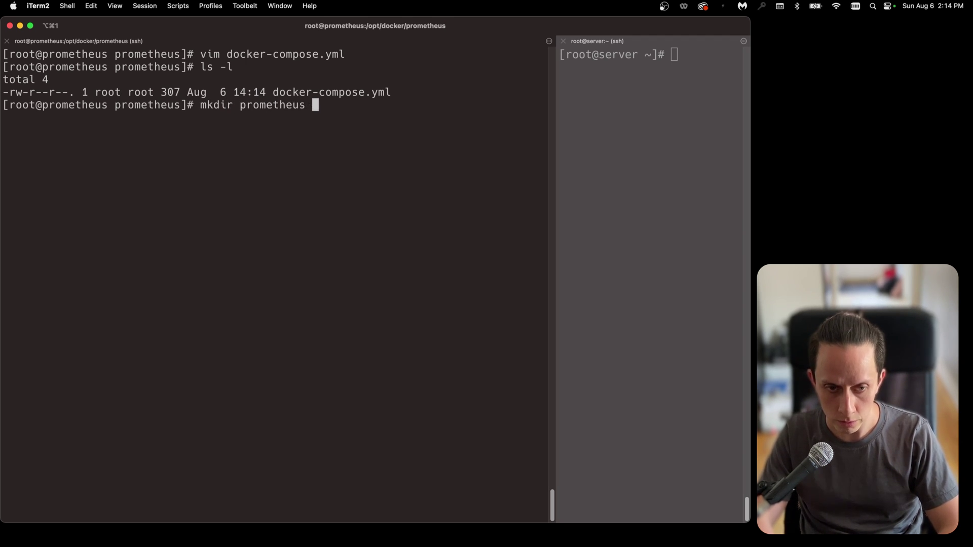
key("BackSpace")
key("Return")
Step: Create a prometheus-data directory next to docker-compose.yml and list the folder's contents in long format
key("Up")
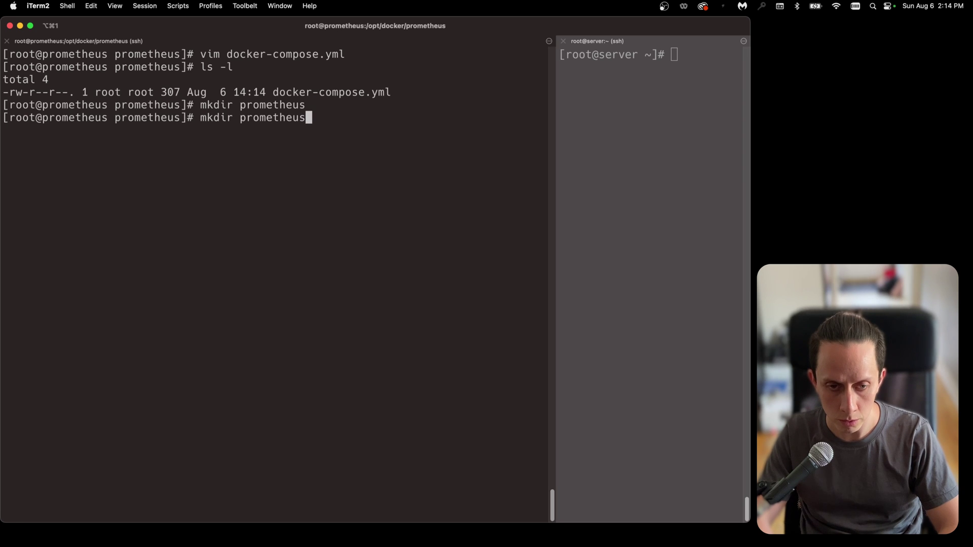
type("-data")
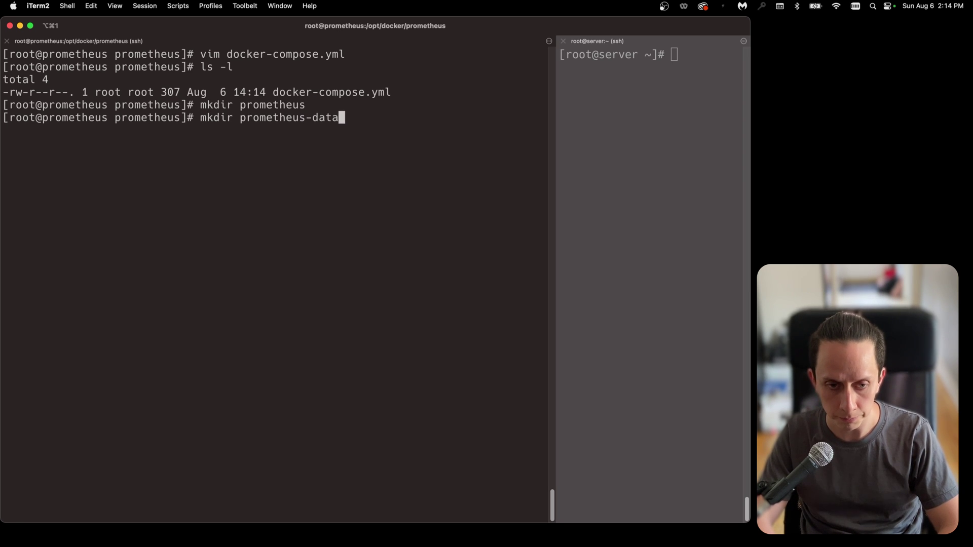
key("Return")
type("ls -l")
key("Return")
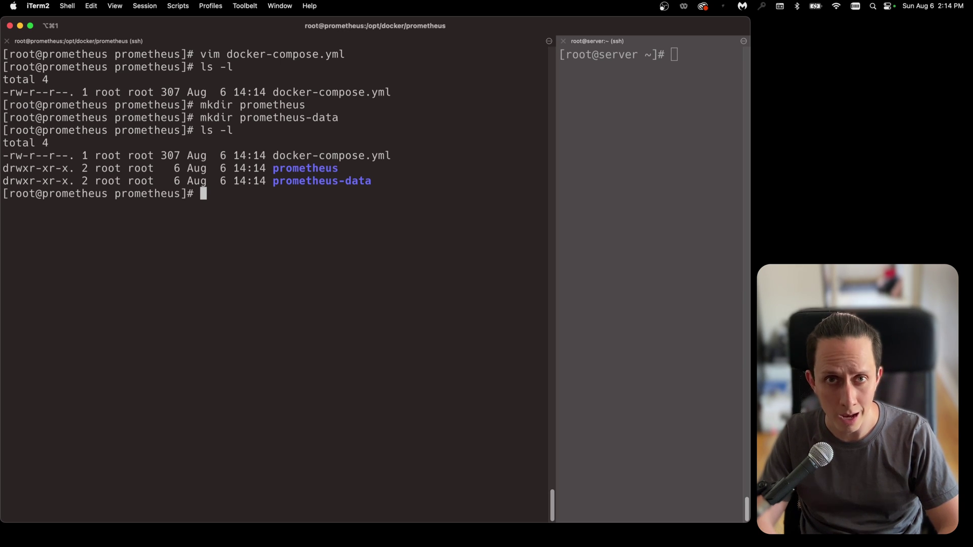
Step: Set permissions 777 recursively on the prometheus-data directory
type("chmod -R 777 pr")
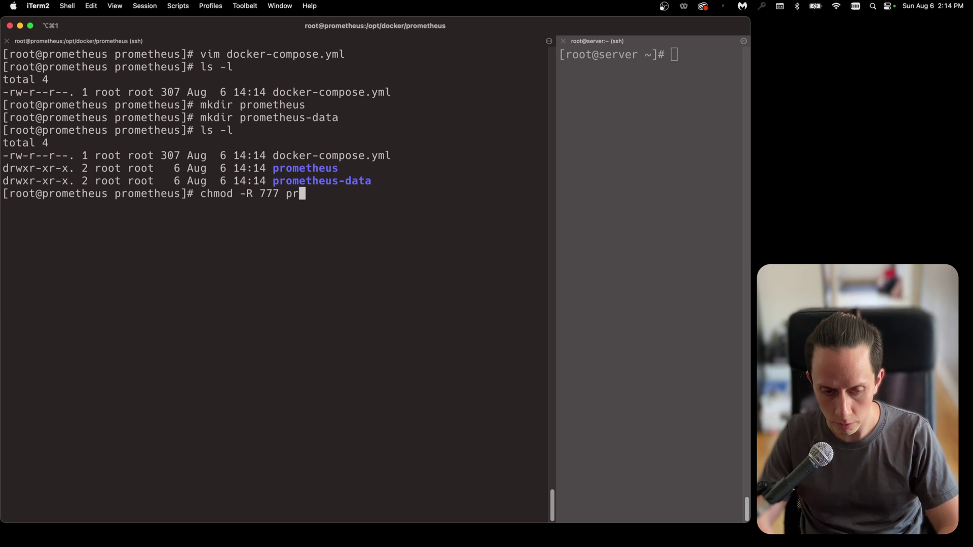
key("Tab")
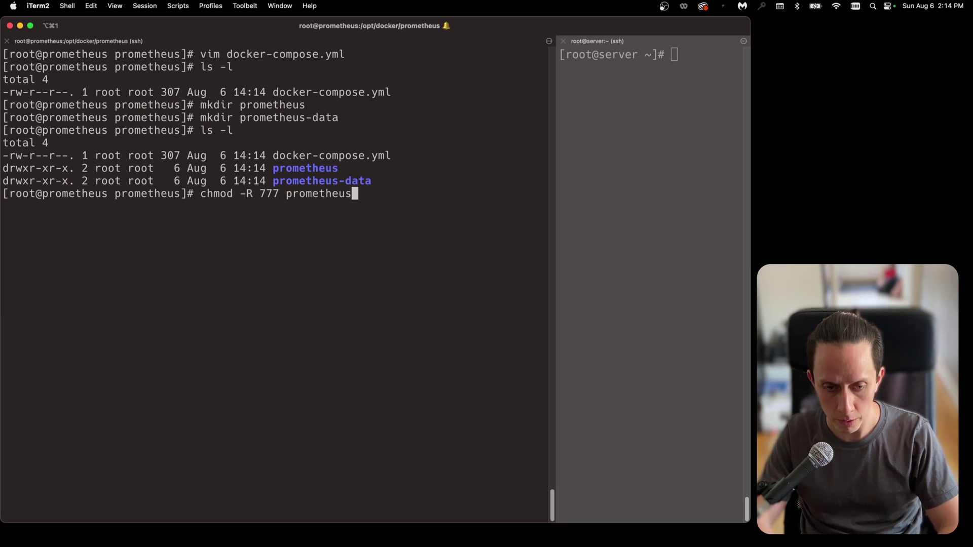
type("-da")
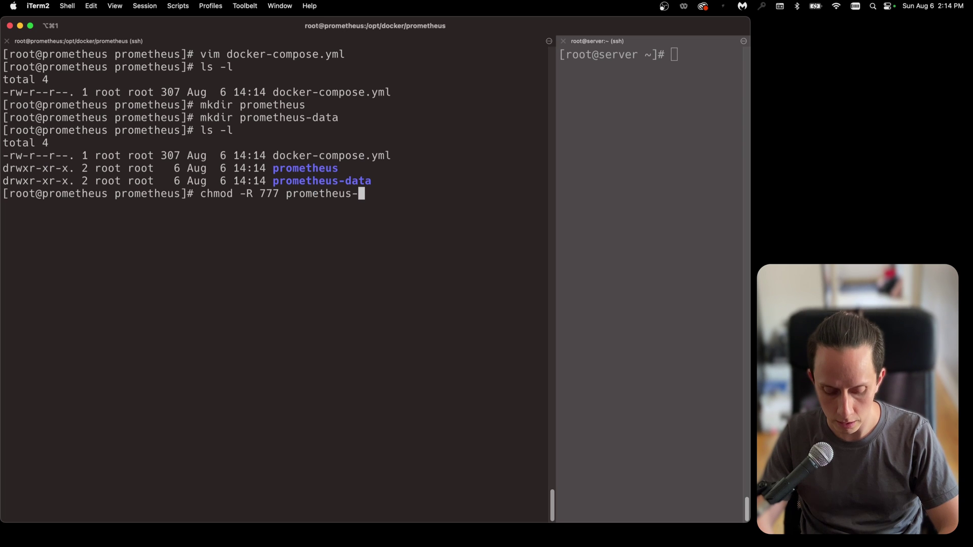
type("ta")
key("Tab")
key("BackSpace")
key("Return")
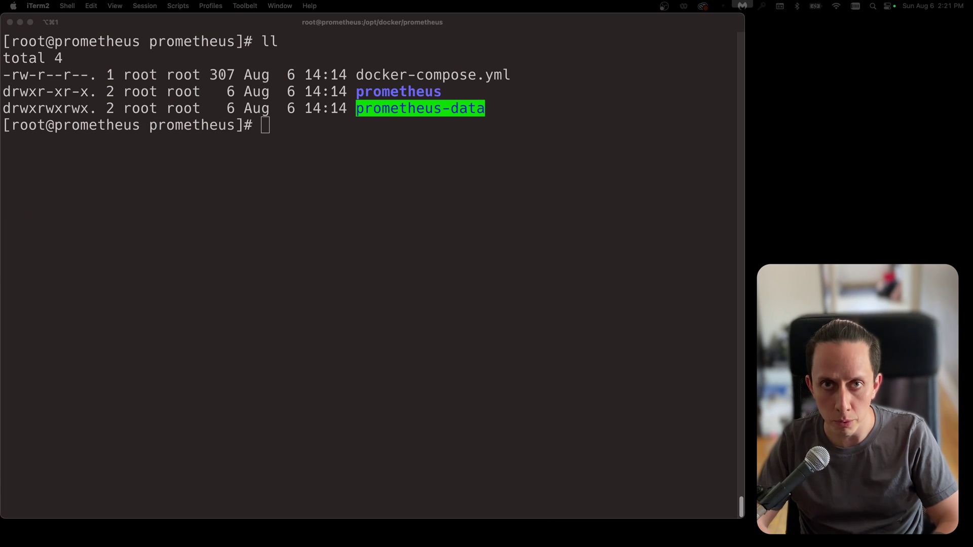
Step: Go into the prometheus subdirectory and open a new file named prometheus.yml in Vim
left_click(380, 356)
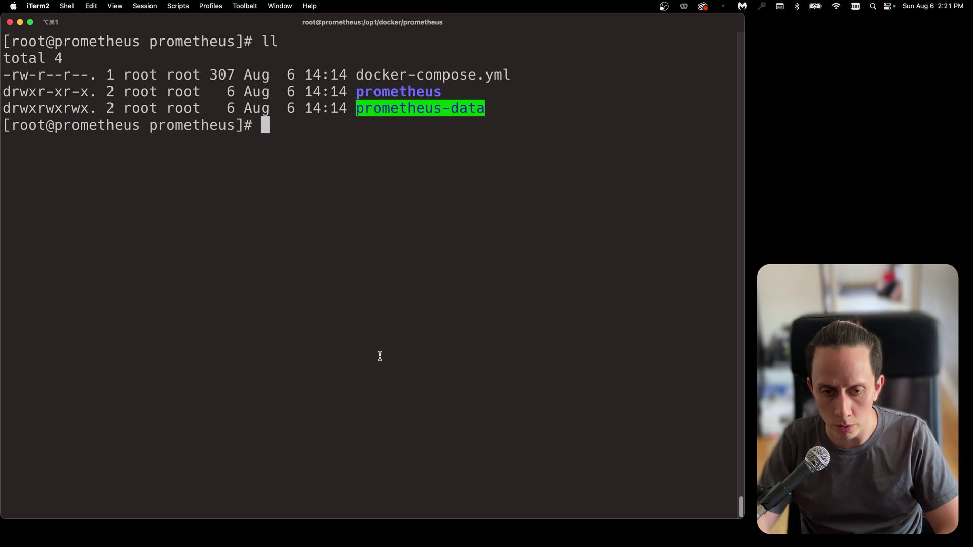
type("cd prometheus")
key("Return")
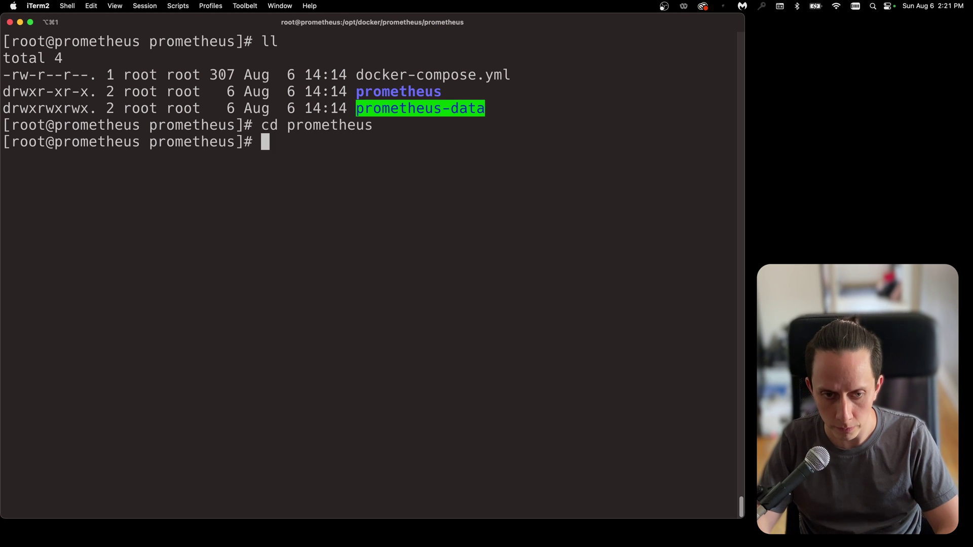
type("vim")
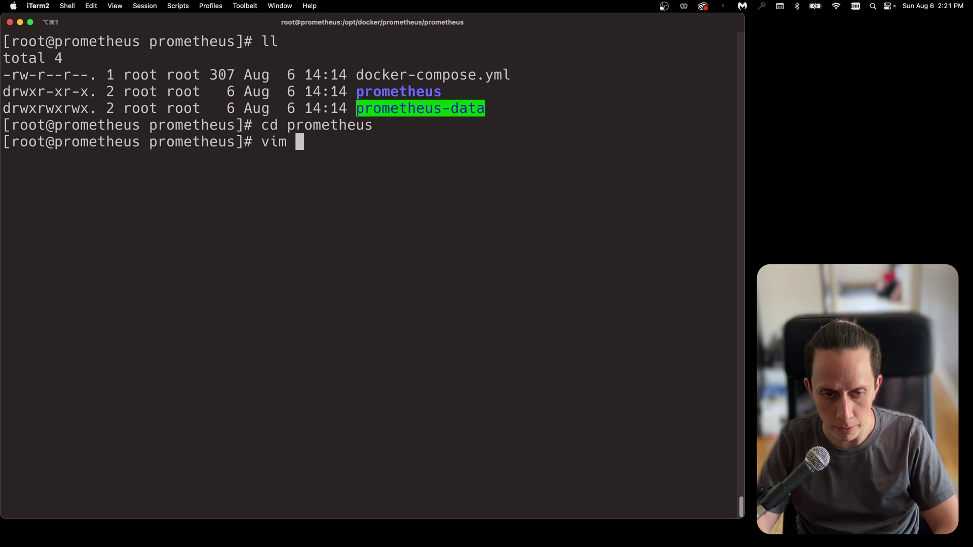
double_click(408, 89)
key("super+c")
key("super+v")
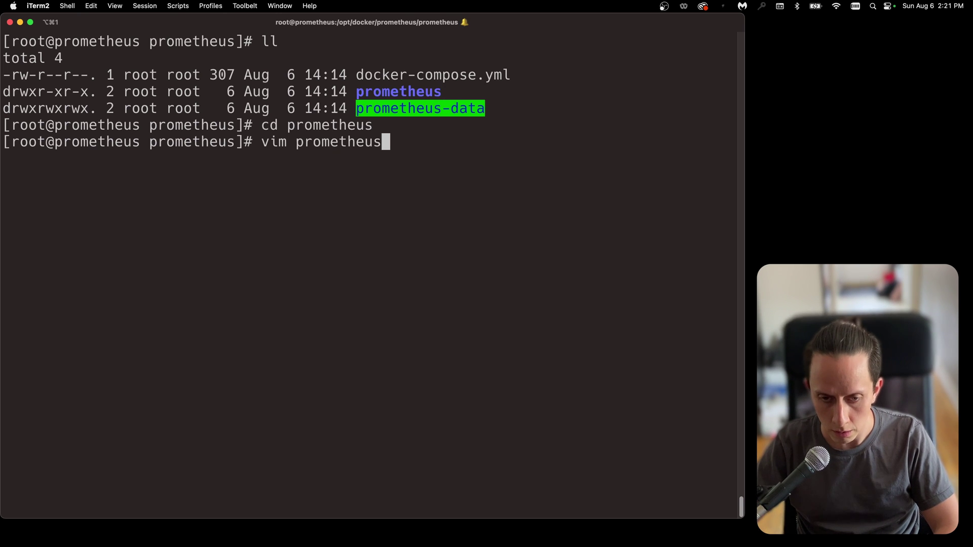
type(".ym")
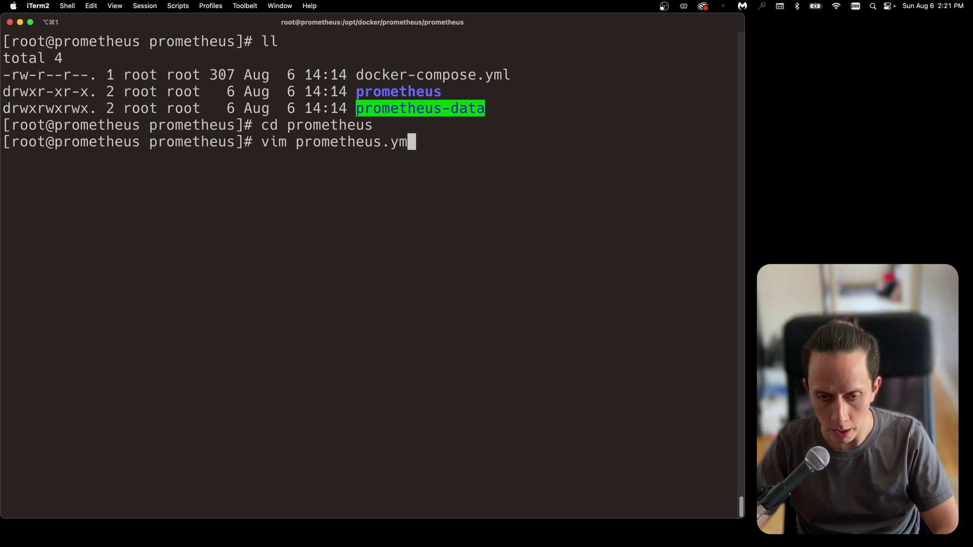
type("l")
key("Return")
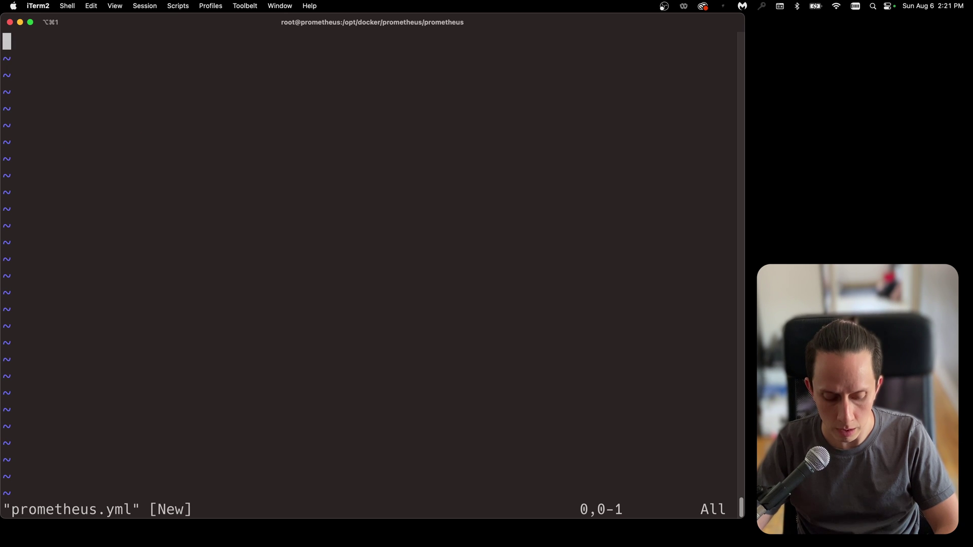
Step: Enable paste mode in Vim and paste the copied configuration with a 15s global scrape interval and a 5s 'Node Exporter' job targeting ':9100'
key("Escape")
type(":")
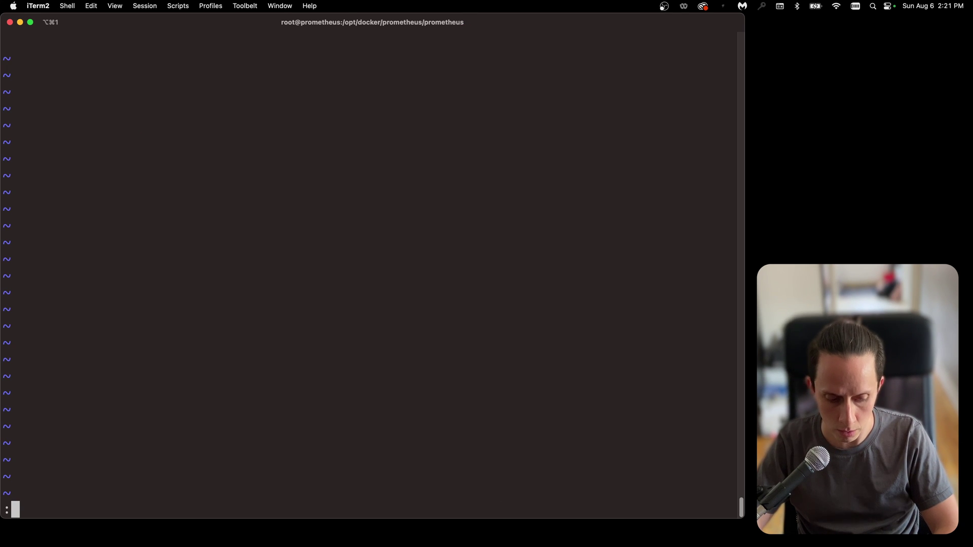
type("set paste")
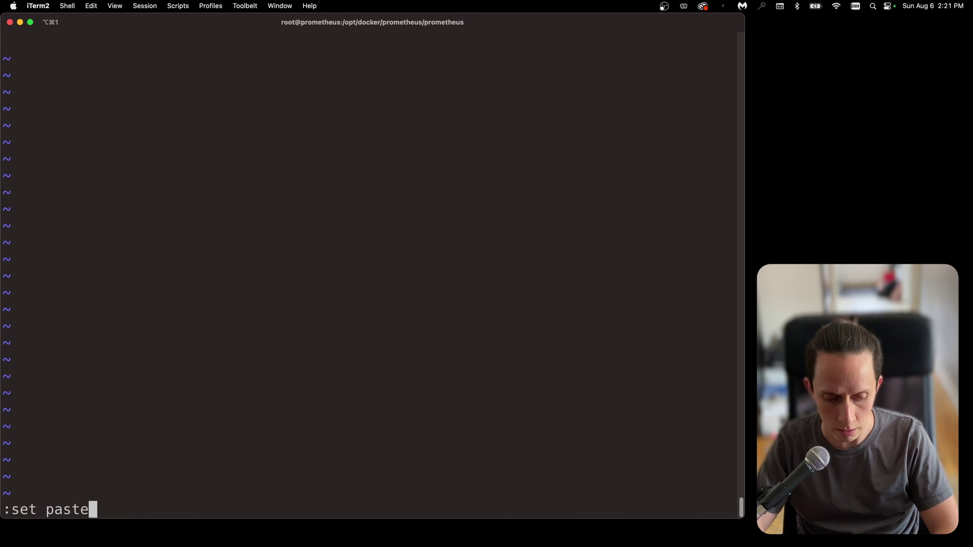
key("Return")
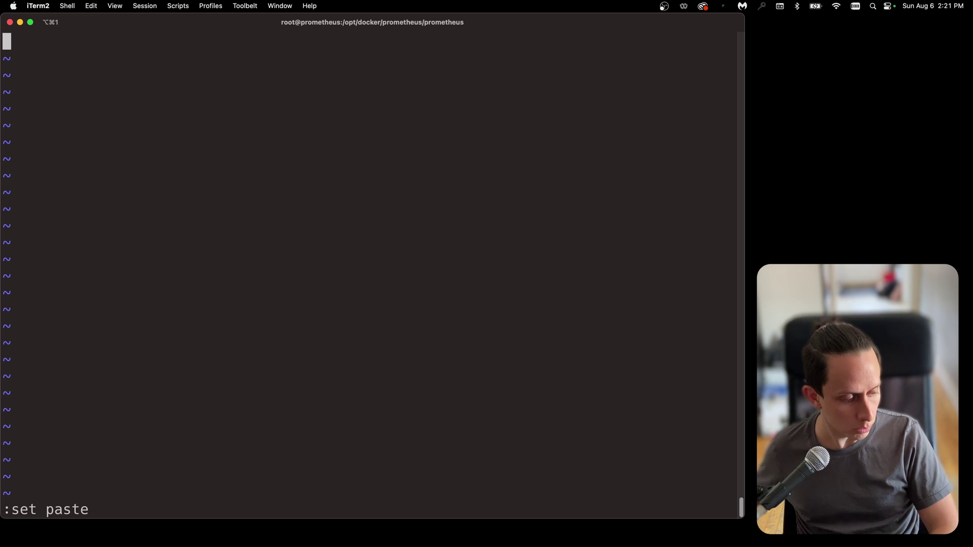
key("super+space")
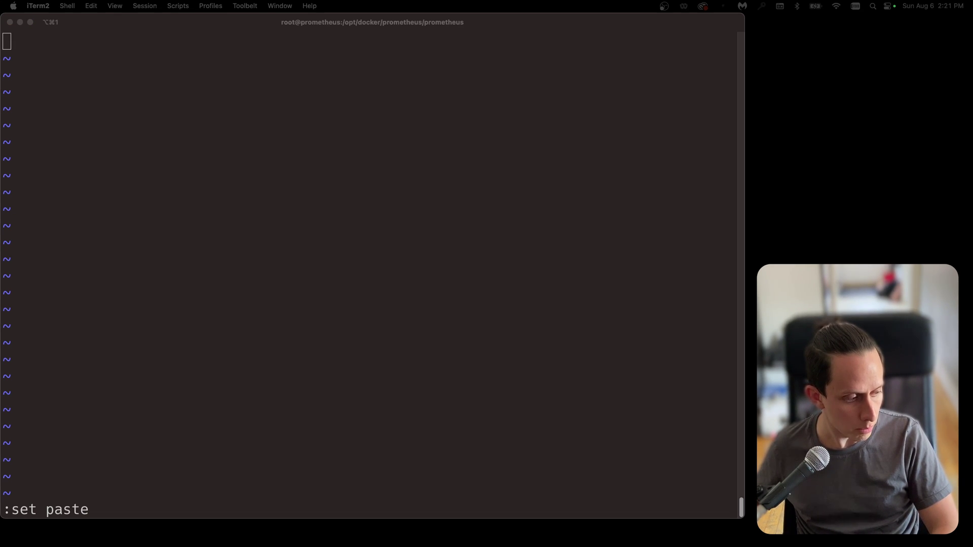
key("Escape")
key("i")
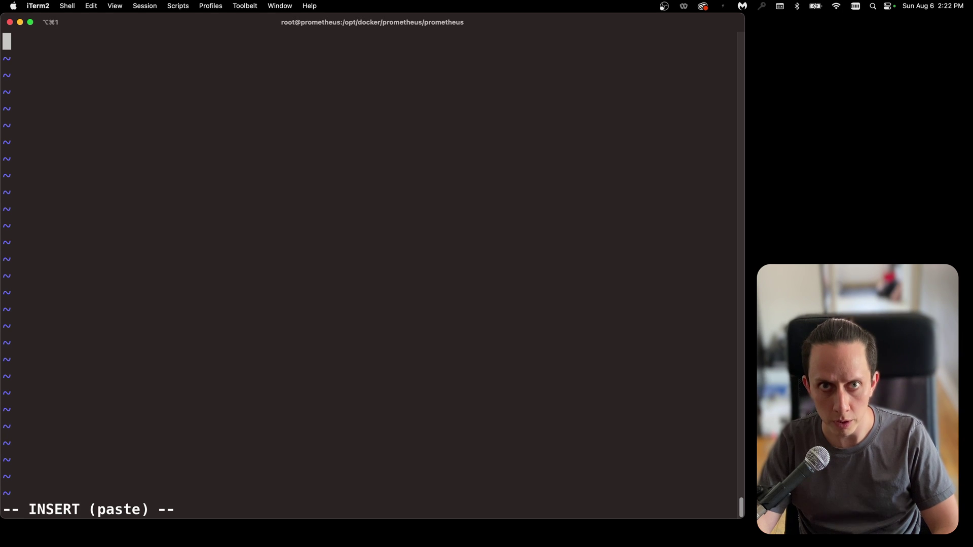
key("super+v")
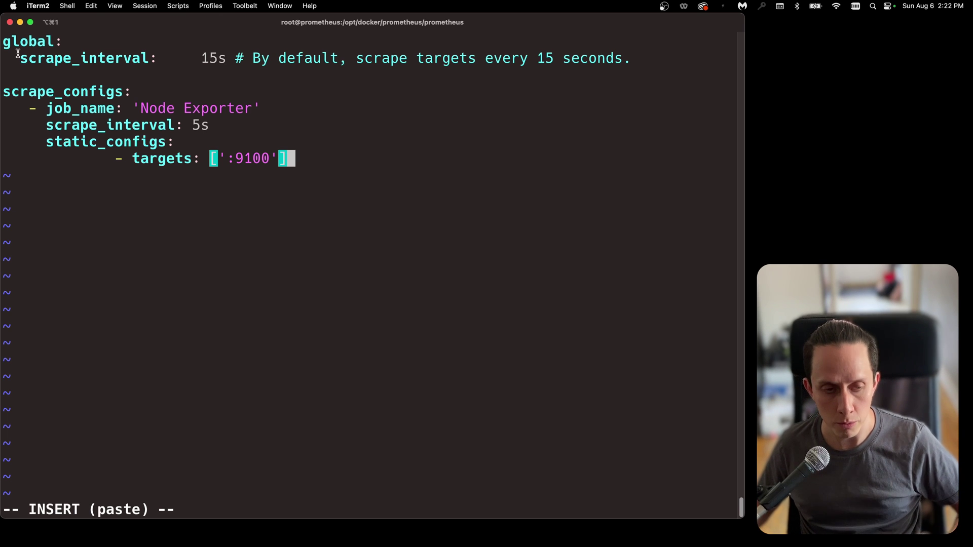
Step: Review the global scrape interval, the scrape_configs section, and the job's name and scrape interval
left_click_drag(204, 58, 225, 56)
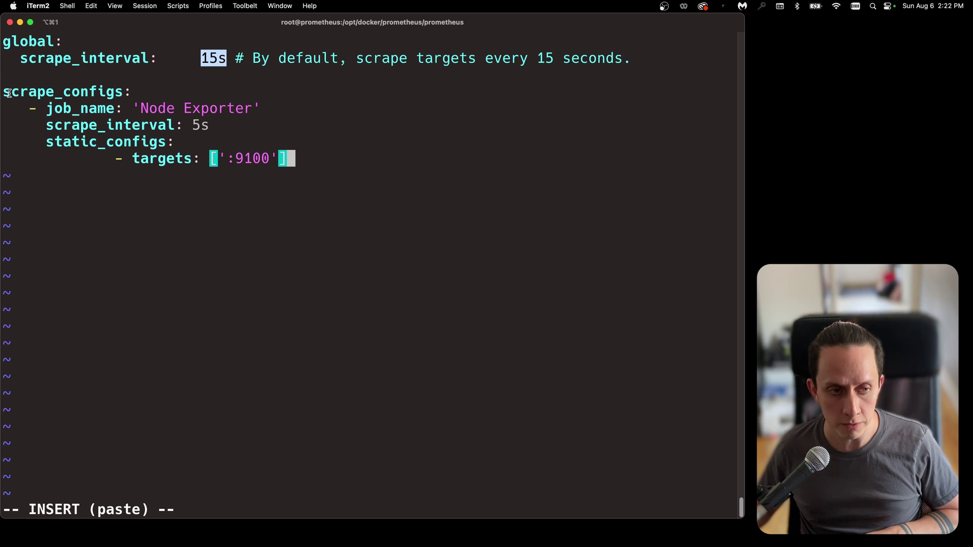
left_click_drag(7, 91, 122, 93)
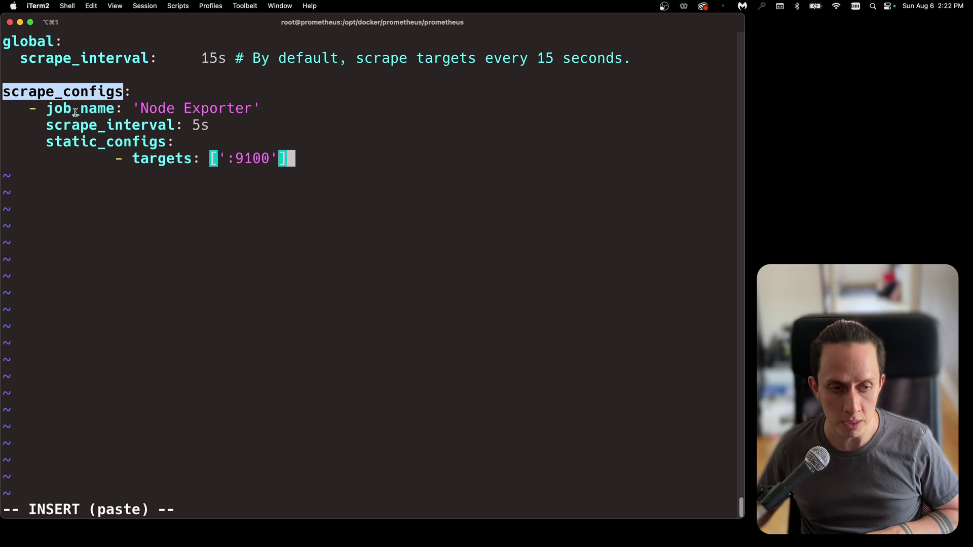
left_click_drag(139, 108, 203, 108)
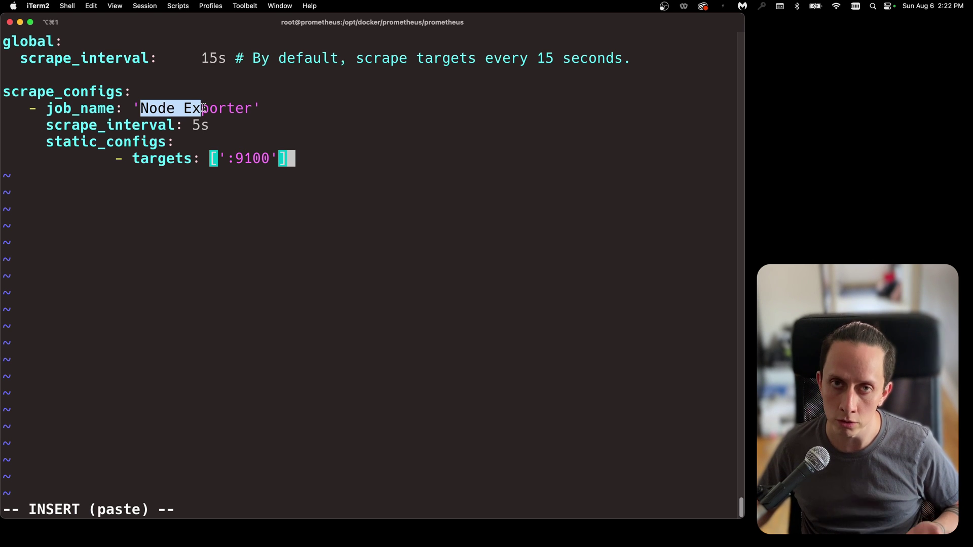
left_click_drag(46, 125, 192, 120)
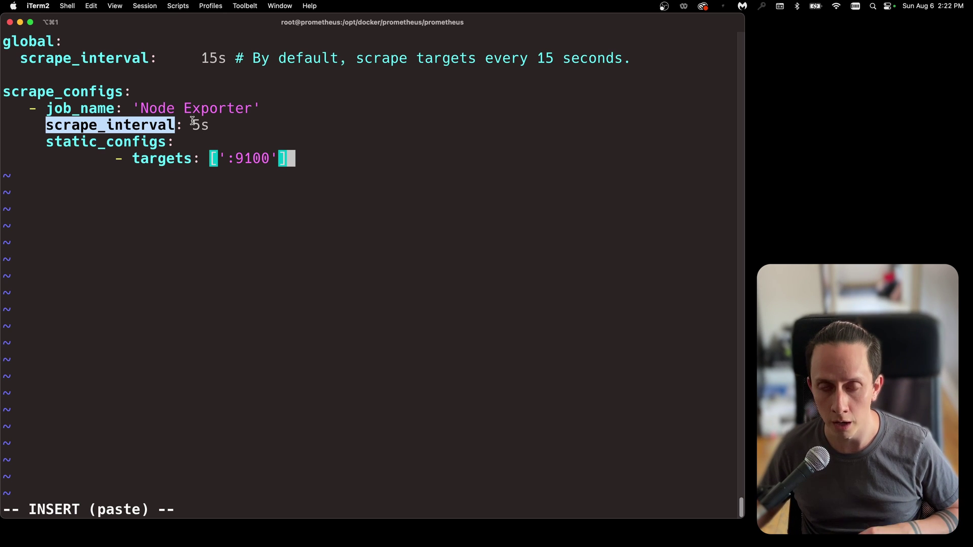
left_click_drag(192, 125, 210, 125)
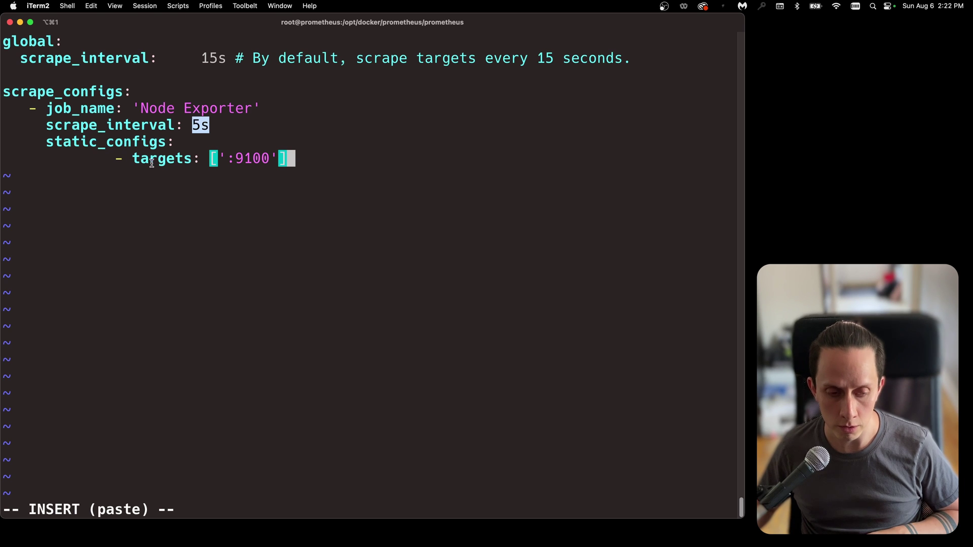
Step: Insert 192.168.0.201 before :9100 in the Node Exporter job's targets entry
left_click(218, 159)
key("Left")
key("Left")
key("Left")
key("Left")
key("Left")
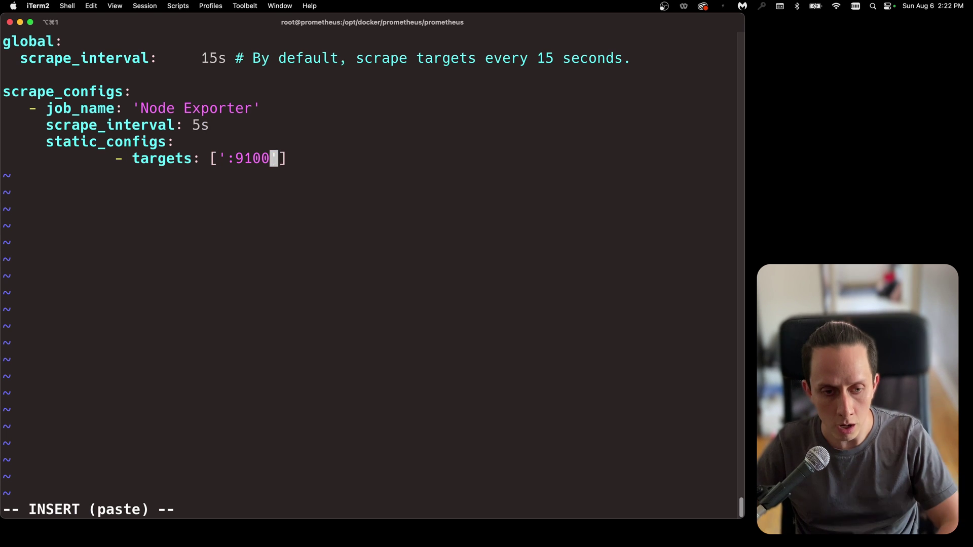
key("Left")
key("Left")
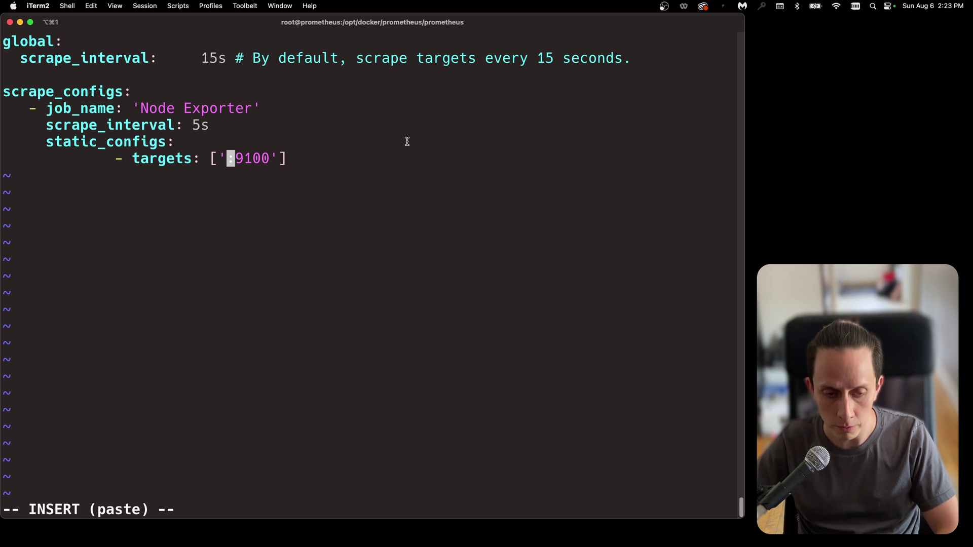
type("192.168.0")
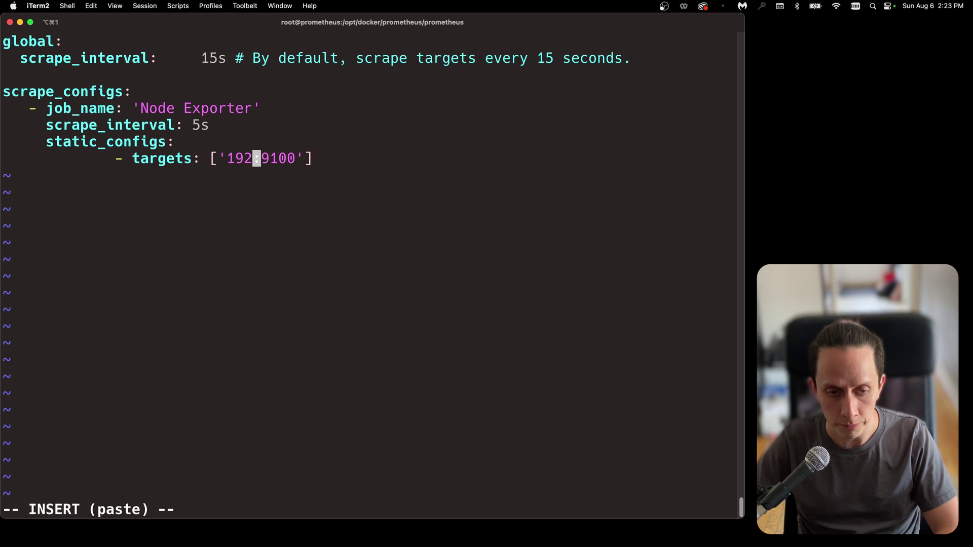
type(".201")
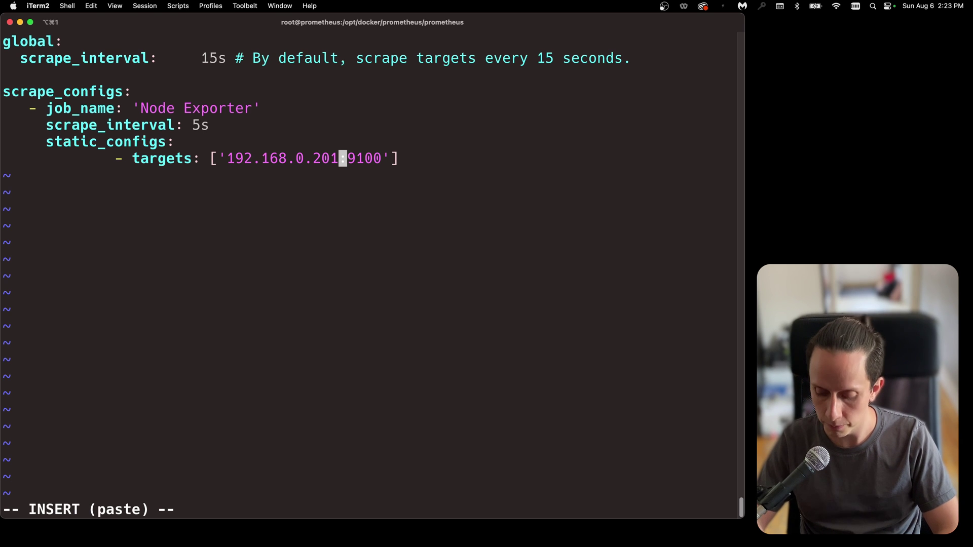
key("End")
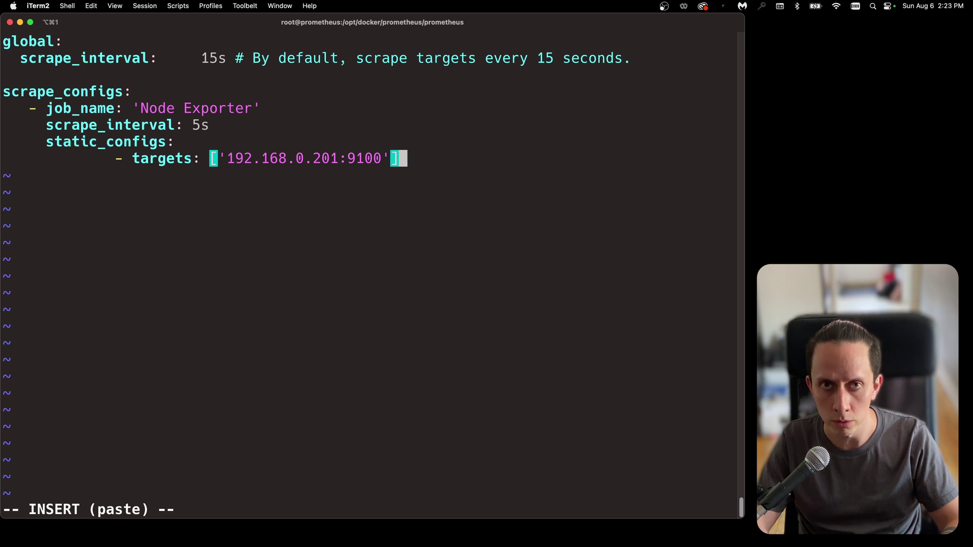
Step: Save prometheus.yml, quit Vim, and list the subdirectory's contents in long format on a cleared screen
key("Escape")
type(":wq")
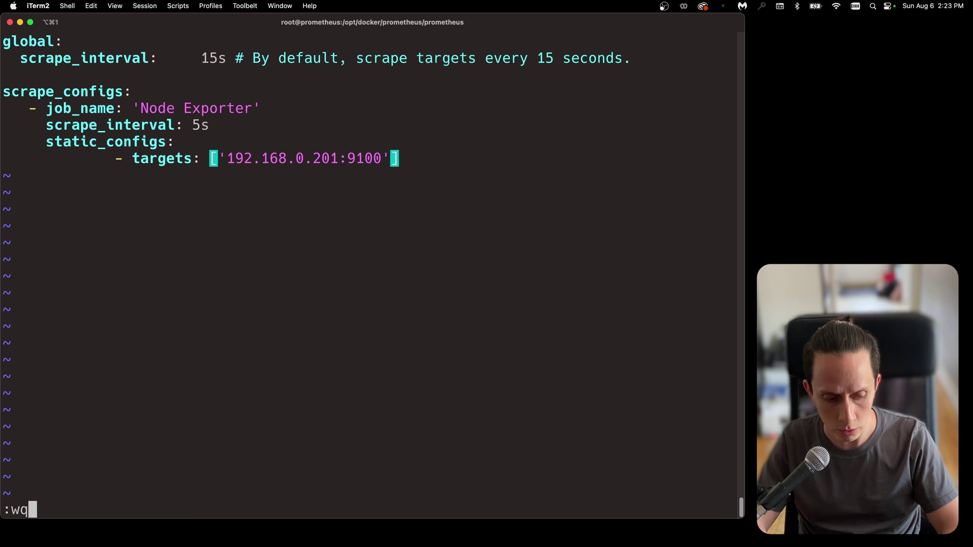
key("Return")
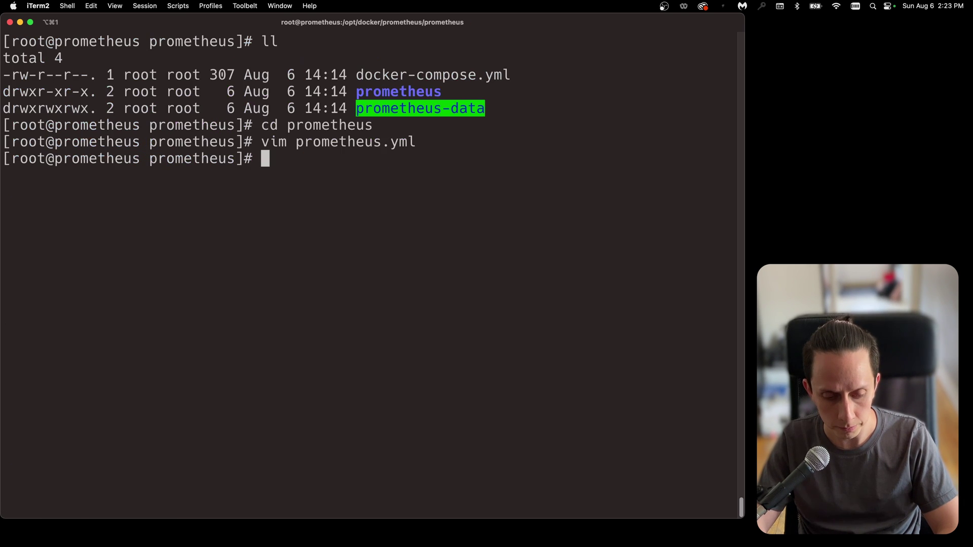
key("ctrl+l")
type("ls -l")
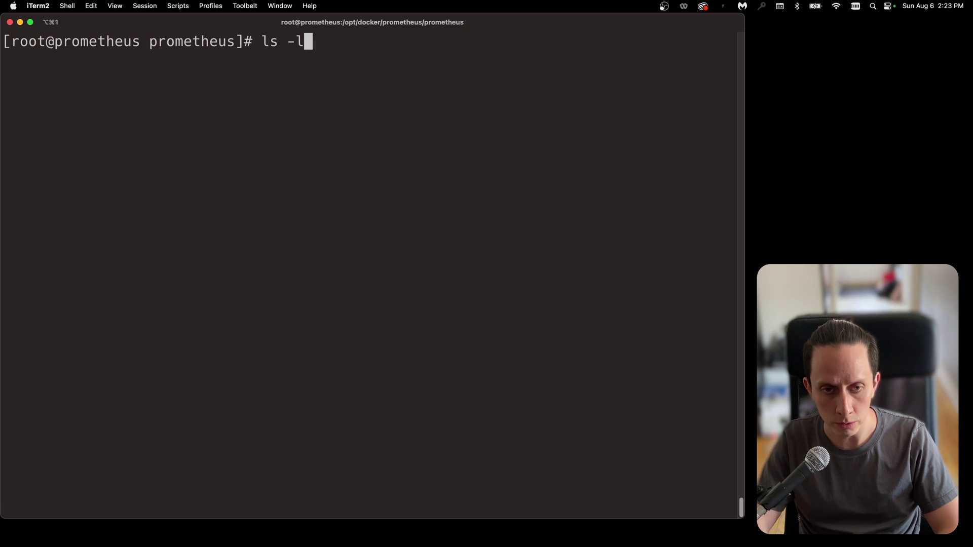
key("Return")
Step: Return to the parent directory containing docker-compose.yml, clear the screen and list its contents in long format
type("cd ..")
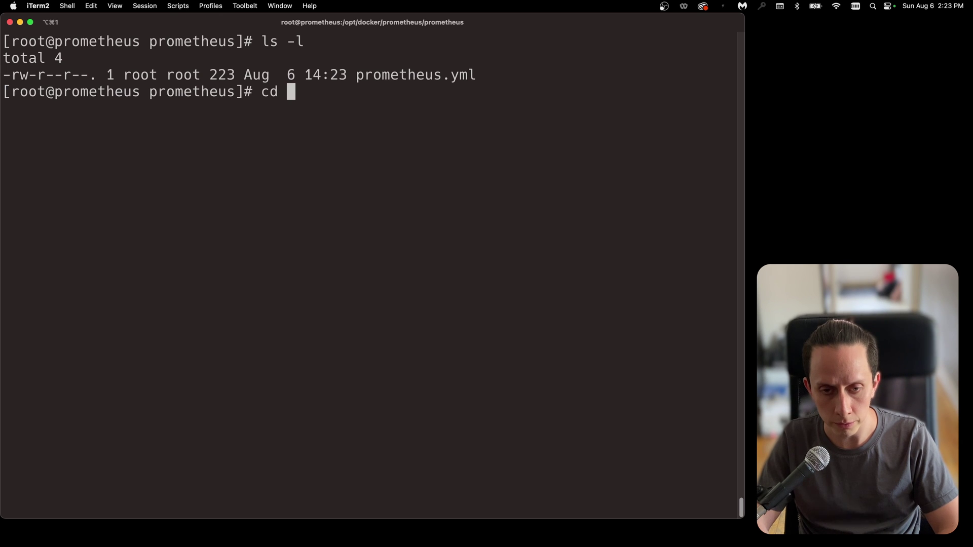
key("Return")
key("ctrl+l")
type("ll")
key("Return")
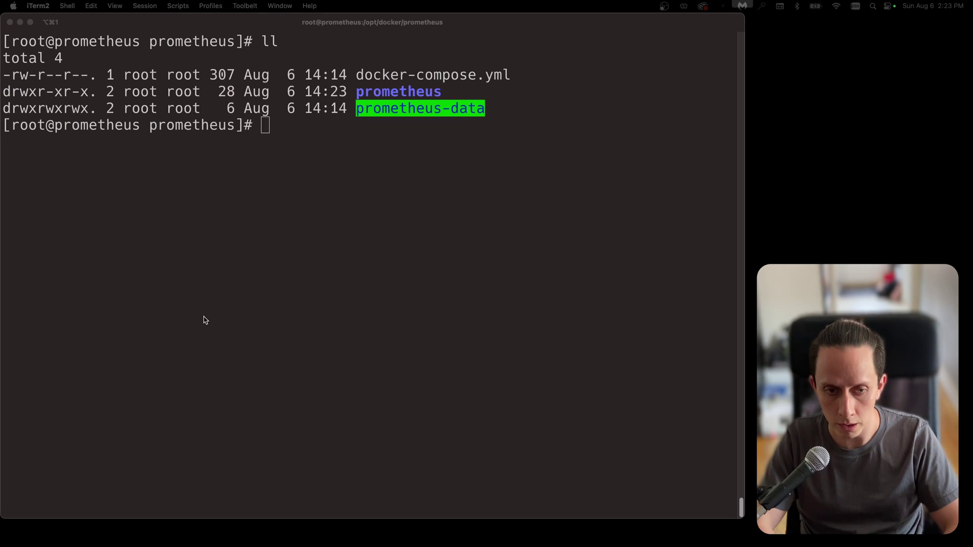
Step: Start the Docker Compose services in detached mode and list the running containers
left_click(205, 321)
type("docker c")
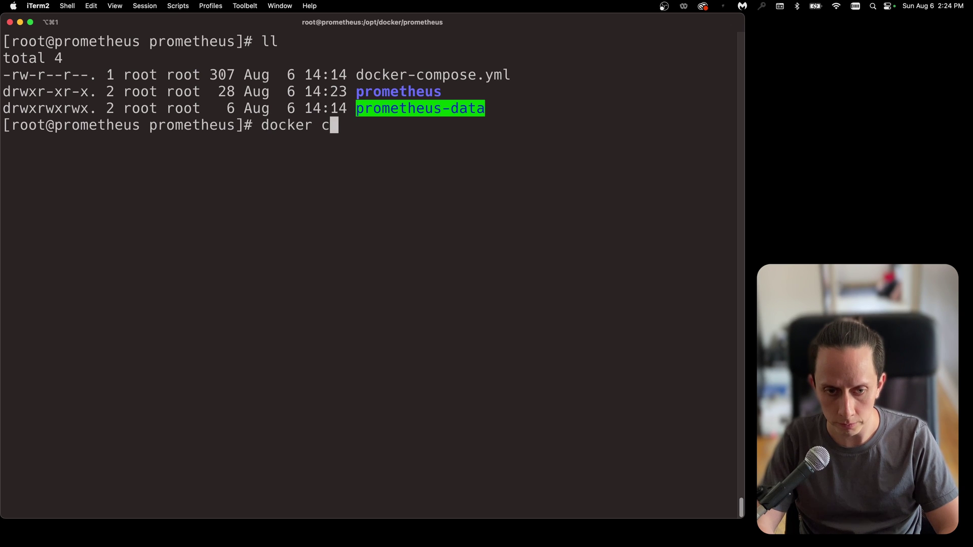
type("ompose up ")
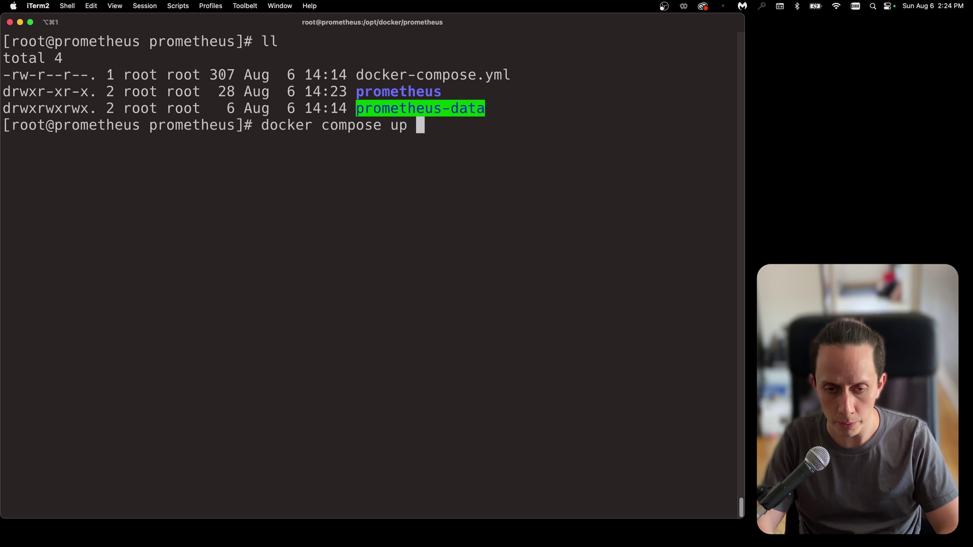
type("-d")
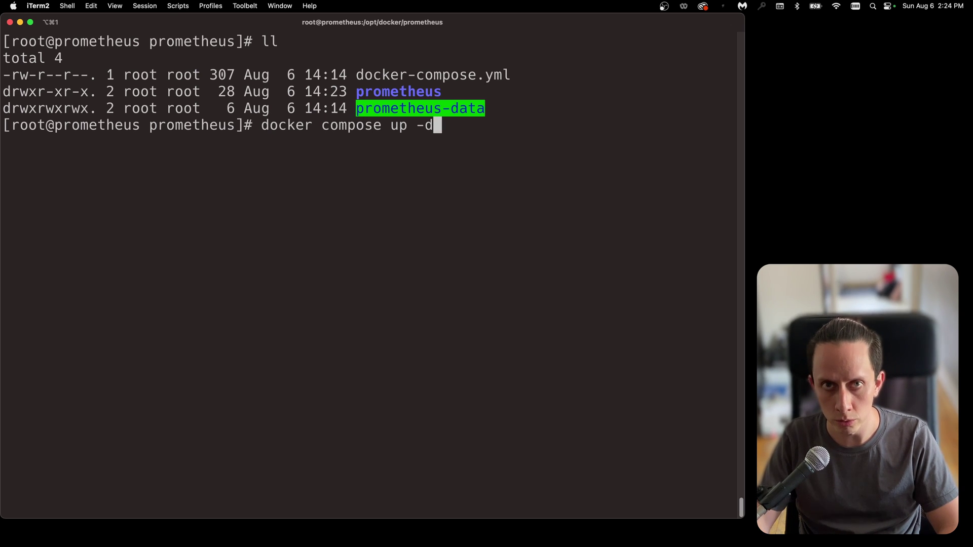
key("Return")
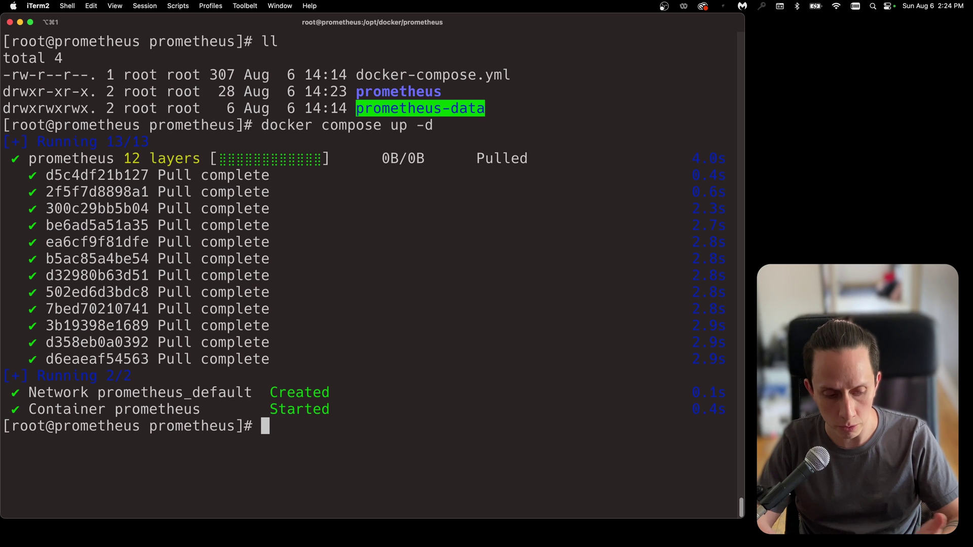
type("docker ps")
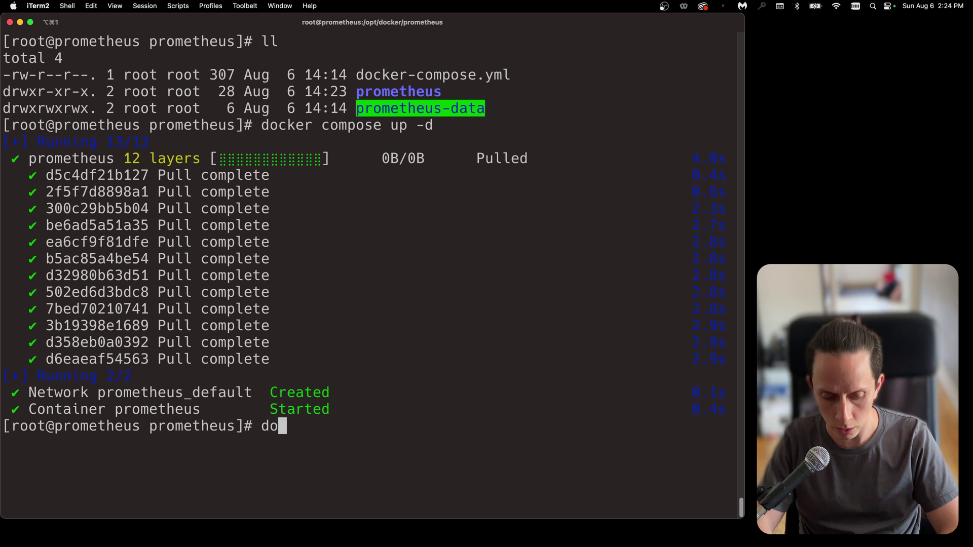
key("Return")
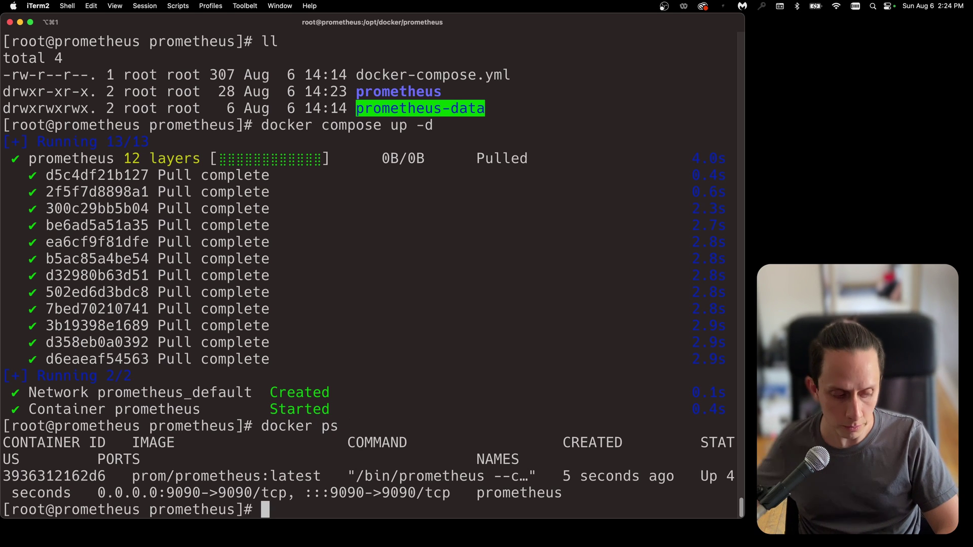
Step: Open 192.168.0.200:9090 in a new Chrome window and show the Prometheus targets status page
key("super+Tab")
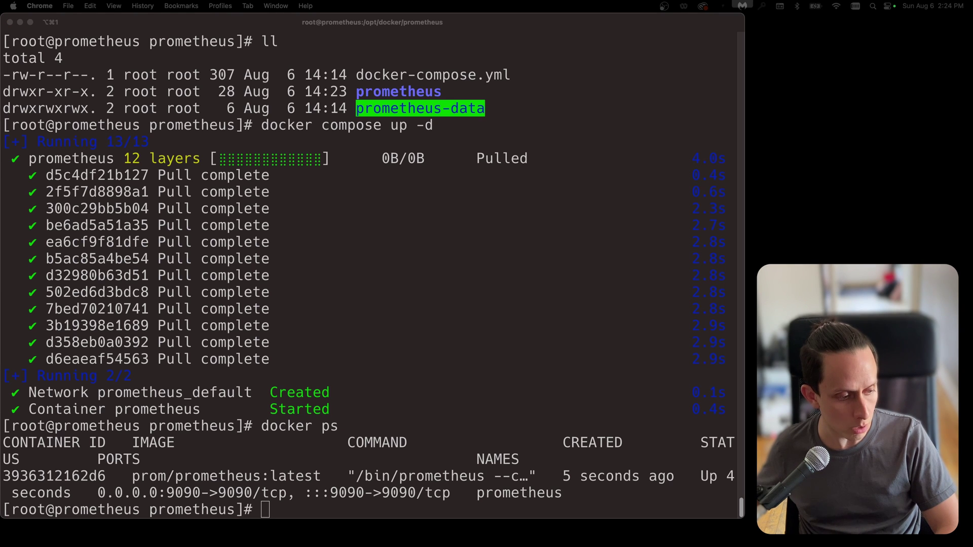
key("super+n")
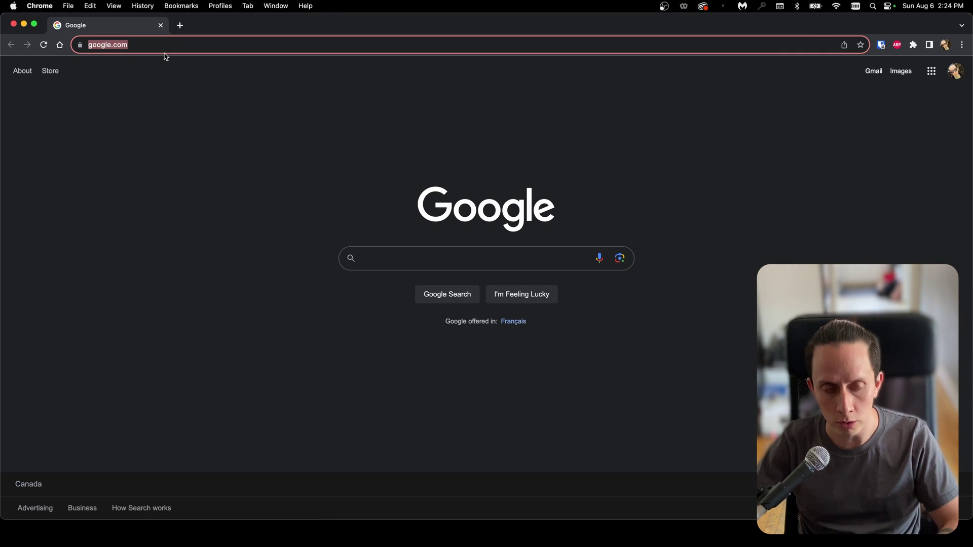
type("192.168.0.")
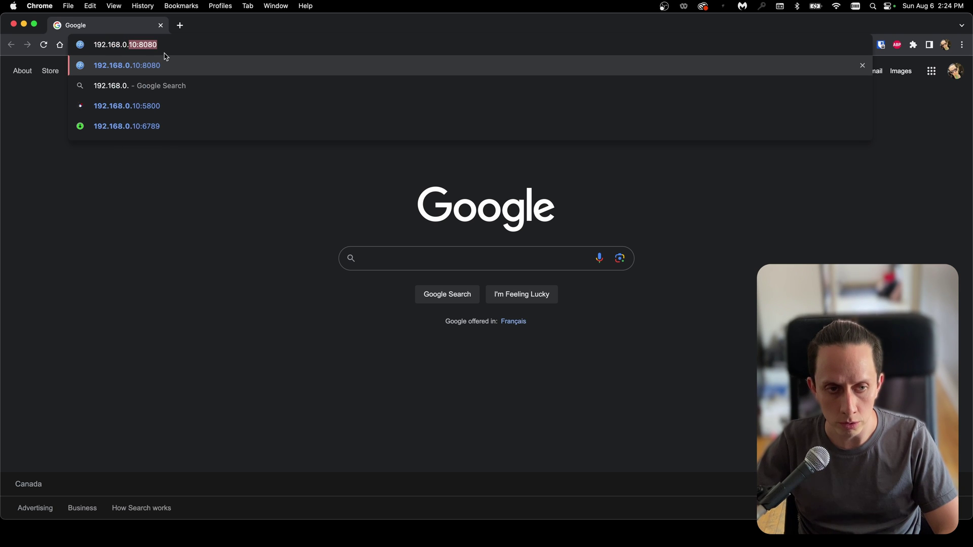
type("200:")
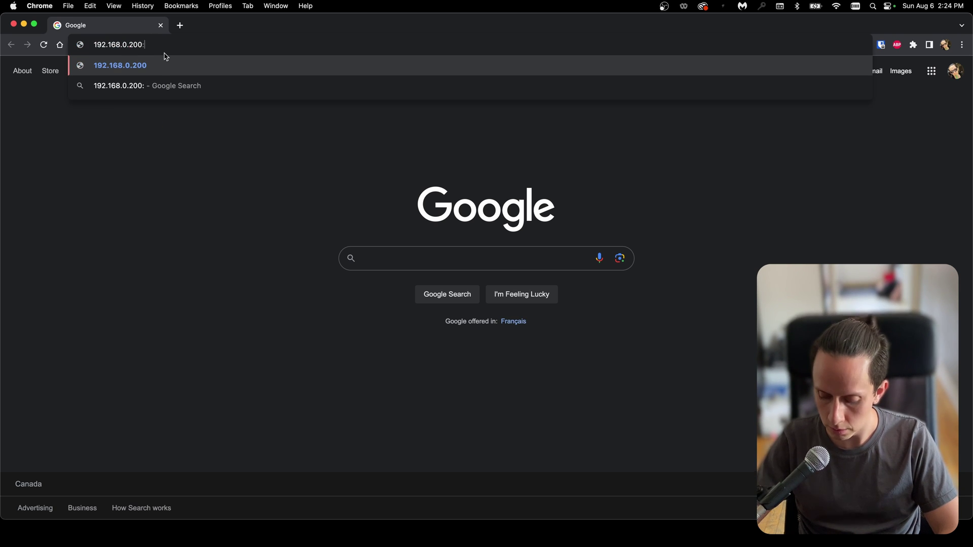
type("9090")
key("Return")
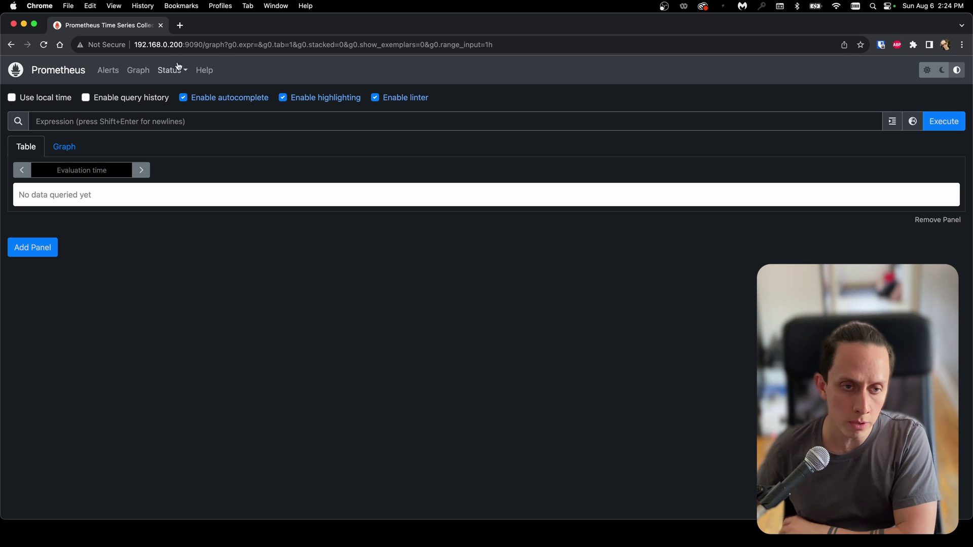
left_click(177, 71)
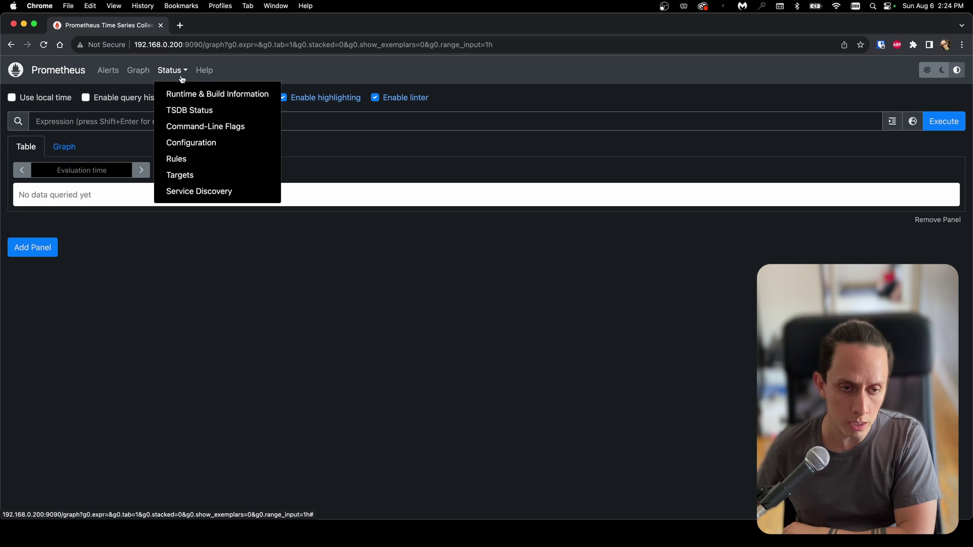
left_click(180, 174)
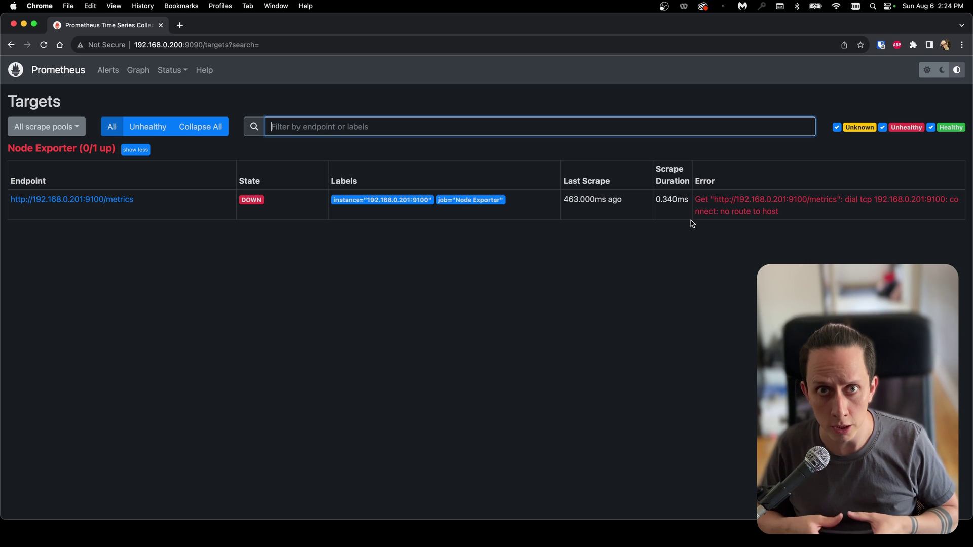
Step: Switch to the iTerm2 terminal, exit the SSH session on the Prometheus host and clear the screen
key("ctrl+Up")
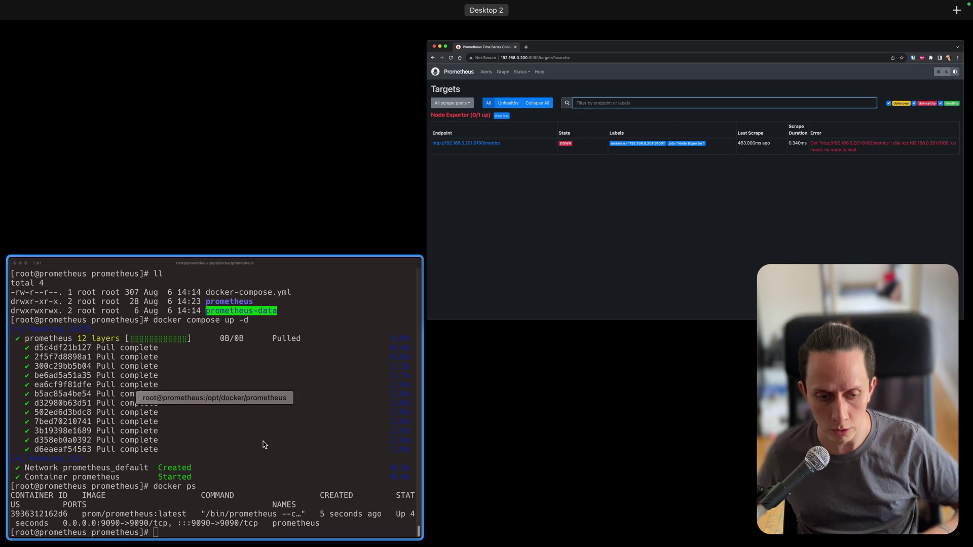
left_click(263, 444)
key("ctrl+l")
type("exit")
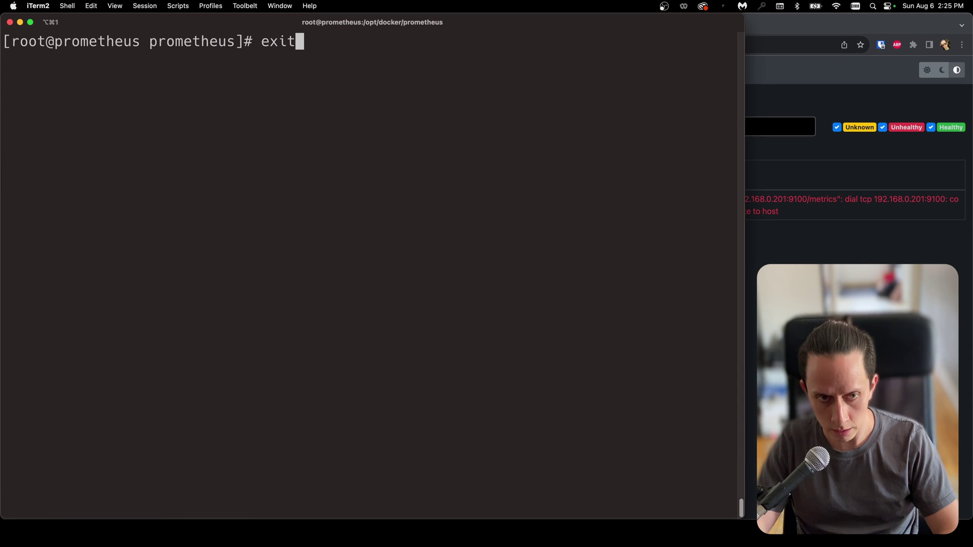
key("Return")
key("ctrl+l")
Step: Connect over SSH as root to 192.168.0.201 and enter the account password
key("Up")
key("Up")
key("BackSpace")
type("1")
key("Return")
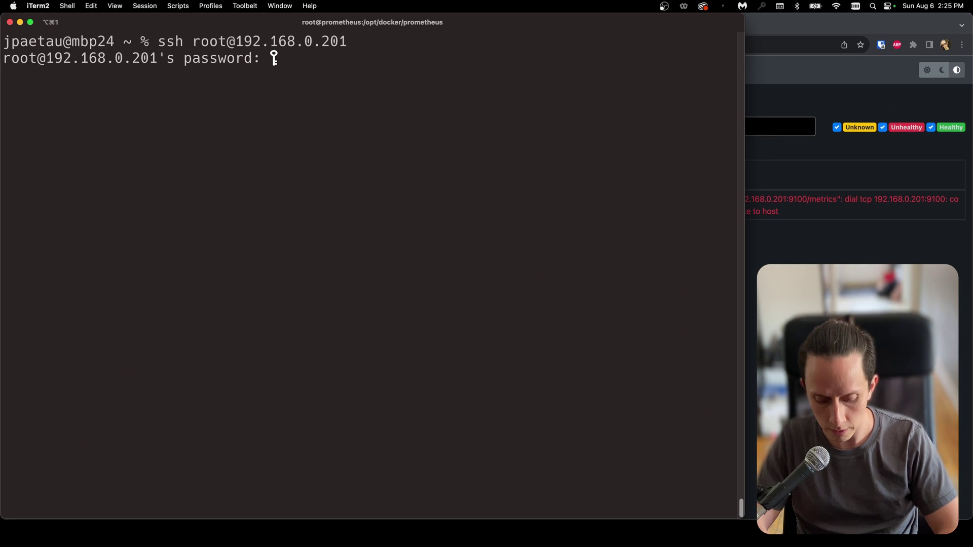
key("Return")
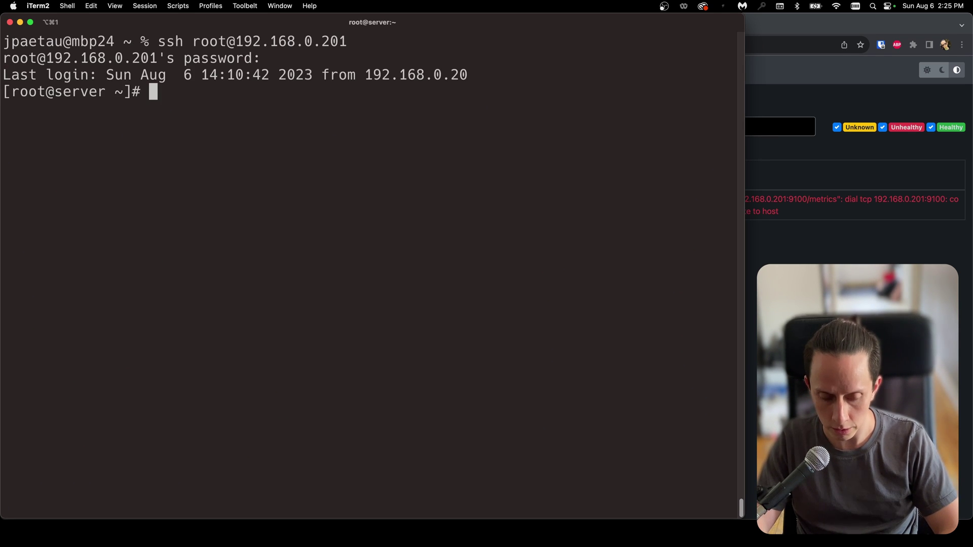
Step: Clear the screen and create the directory /opt/docker on the server
key("ctrl+l")
type("cd")
key("BackSpace")
key("BackSpace")
key("BackSpace")
key("BackSpace")
type("mkd")
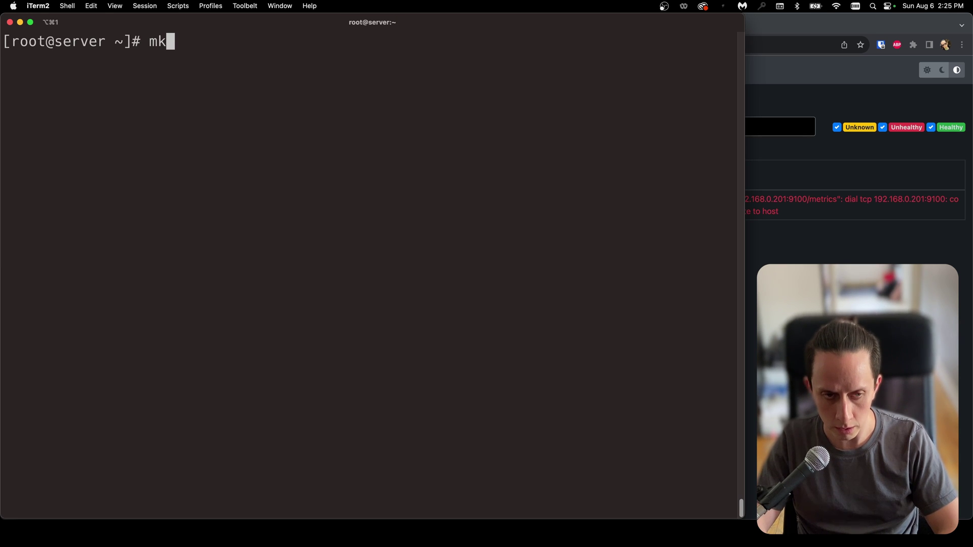
key("BackSpace")
key("BackSpace")
type("kditr")
key("BackSpace")
key("BackSpace")
type("r /opt/d")
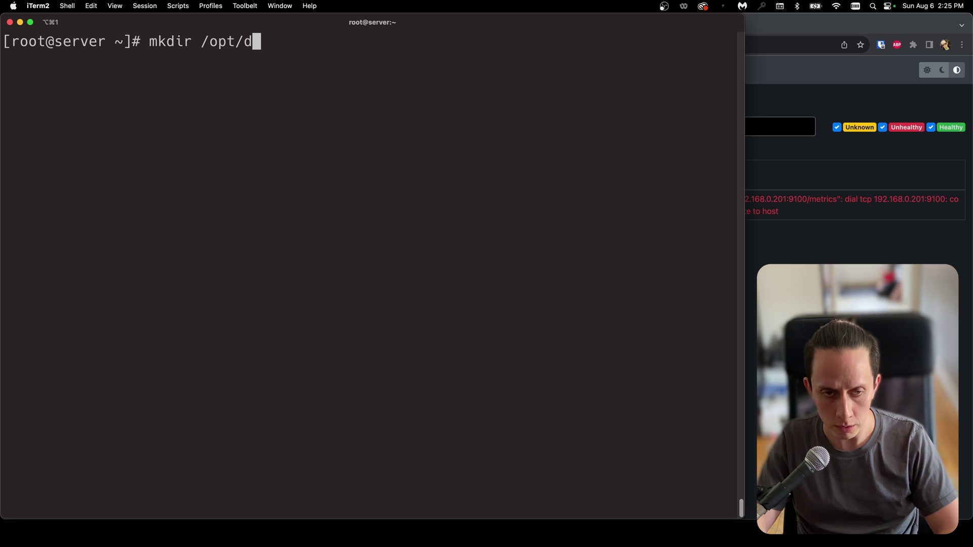
type("ocker")
key("Return")
Step: Create the node-exporter subdirectory inside /opt/docker
key("Up")
type("/")
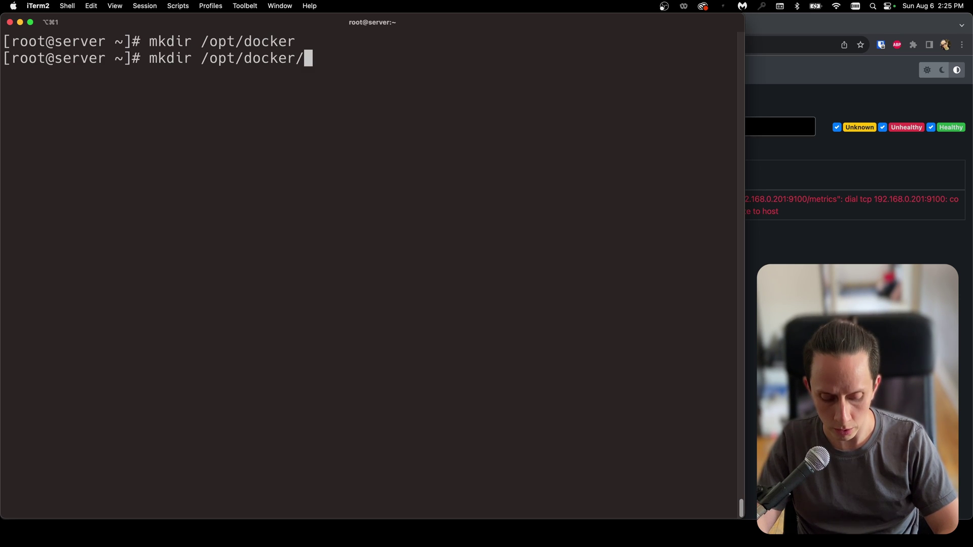
type("node-")
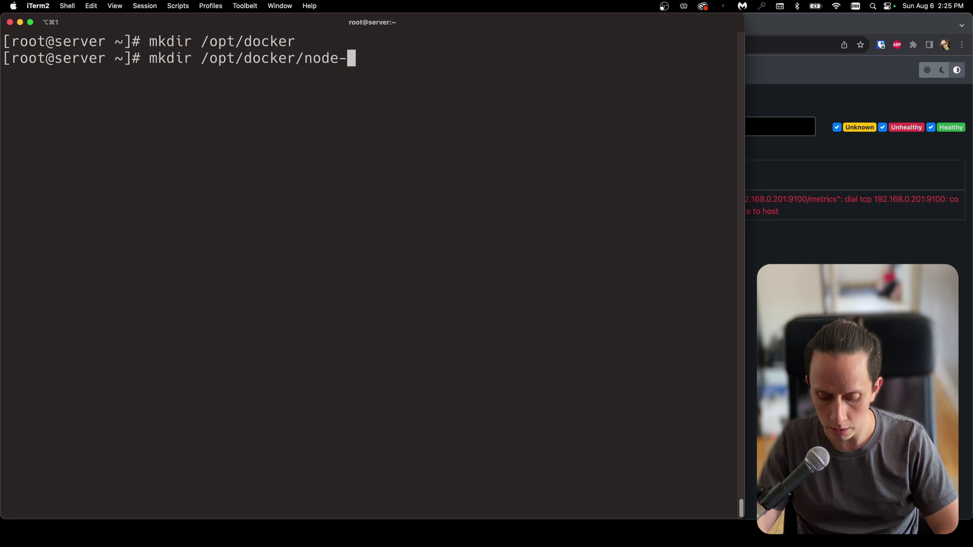
type("exporter")
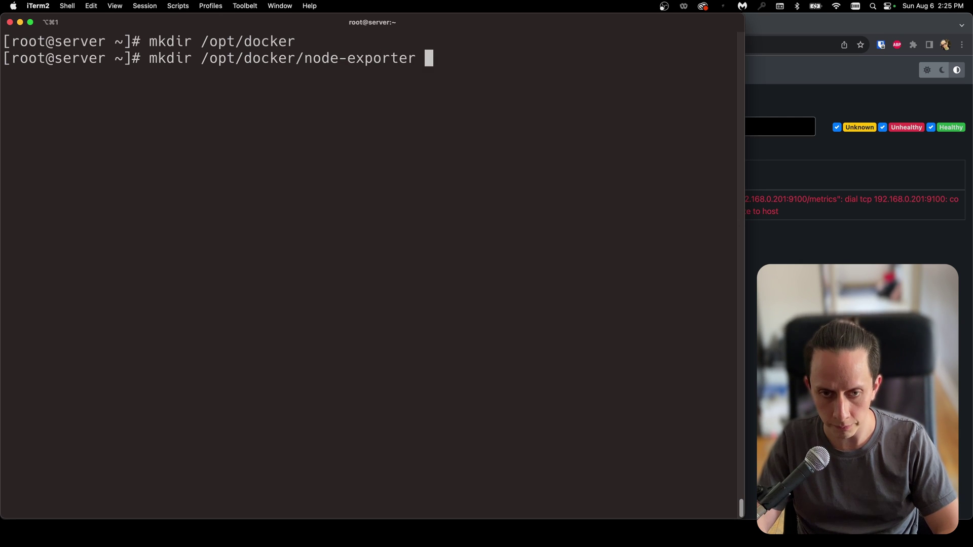
key("Return")
Step: Change into /opt/docker/node-exporter and list its contents in long format
type("cd /opt/")
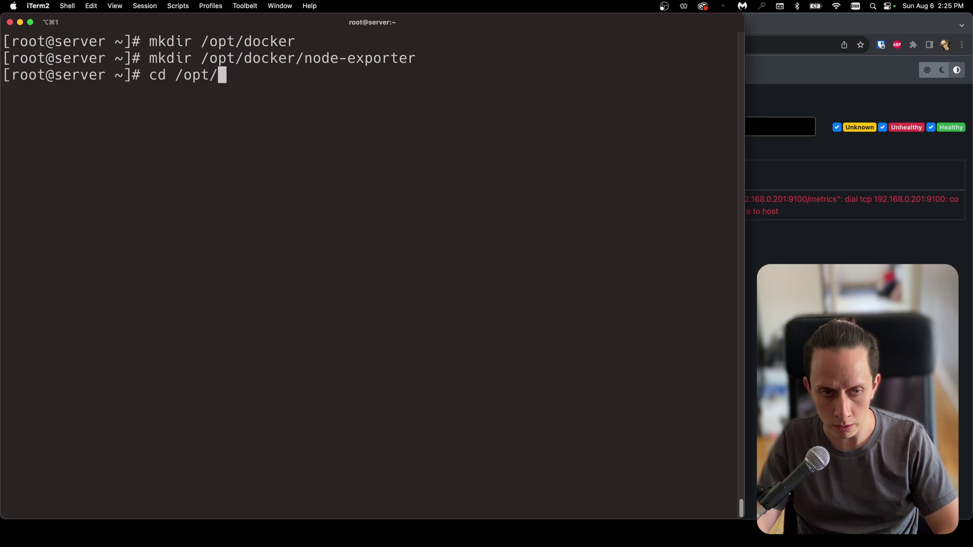
type("d")
key("Tab")
type("no")
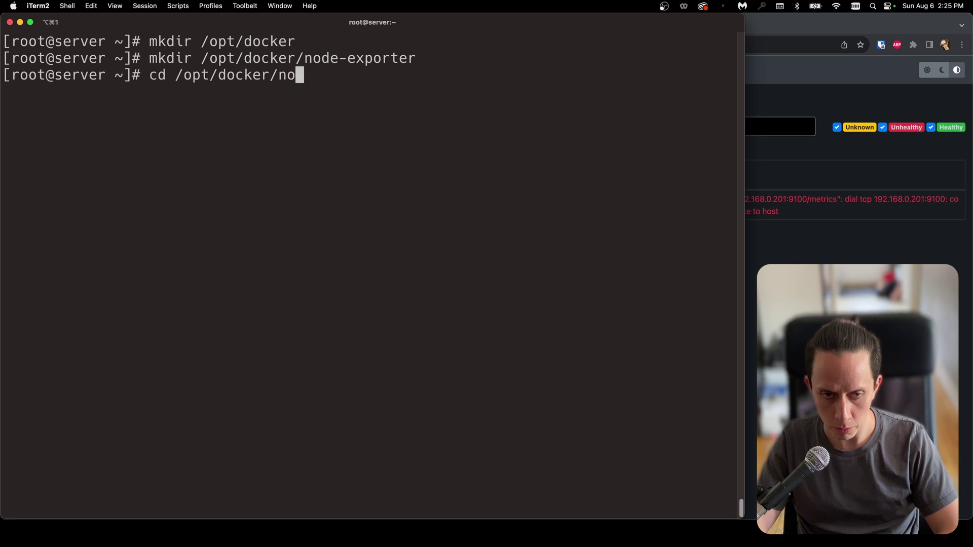
key("Tab")
key("Return")
type("ls -l")
key("Return")
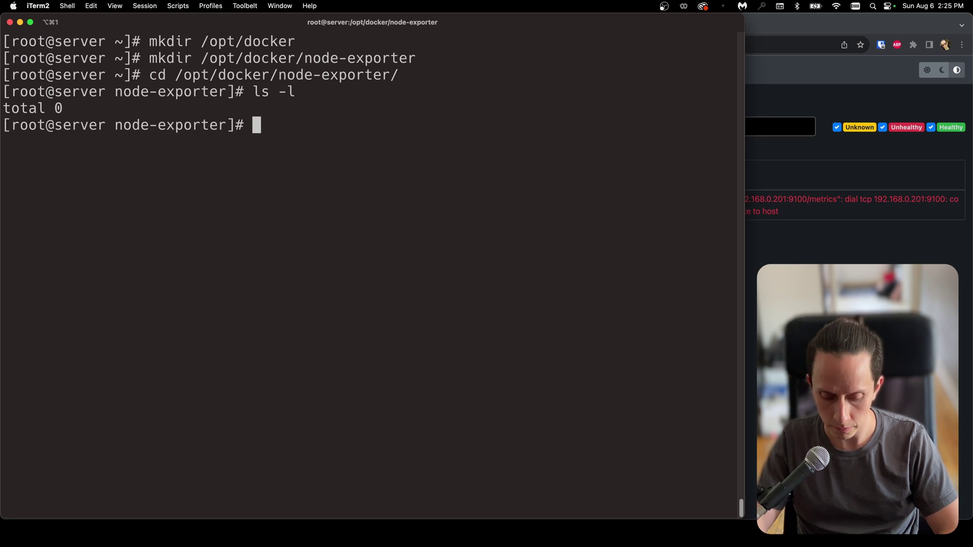
Step: Clear the screen and open a new docker-compose.yml file in Vim
key("ctrl+l")
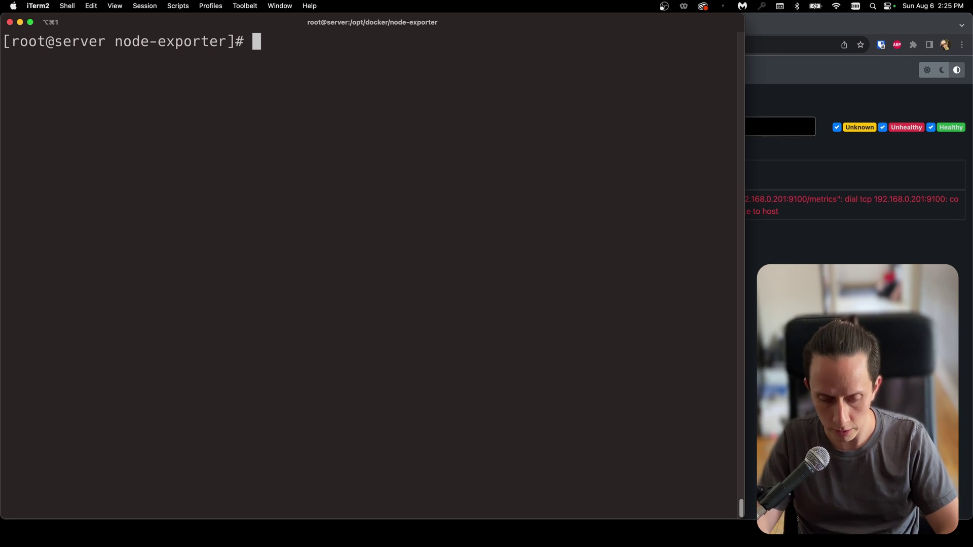
type("vim docker-compose .")
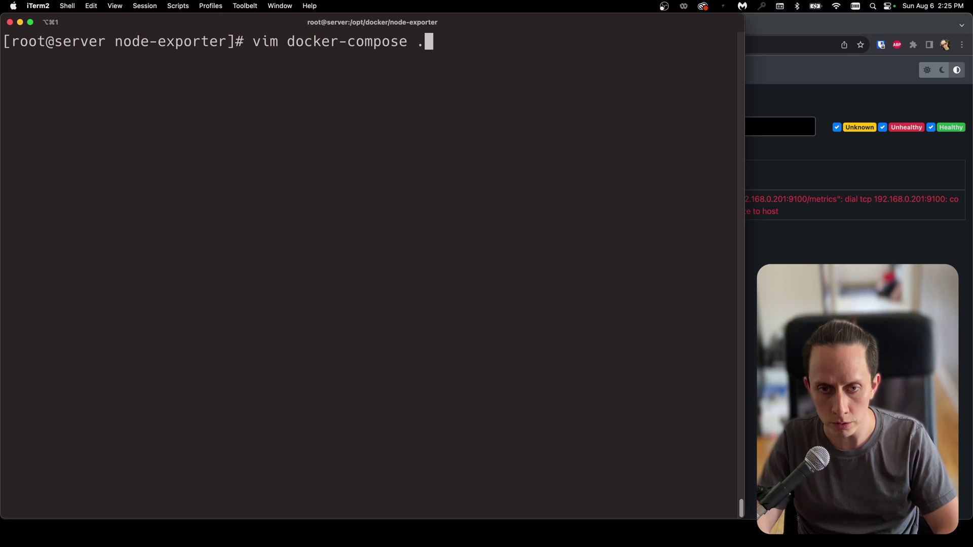
key("BackSpace")
key("BackSpace")
type(".yml")
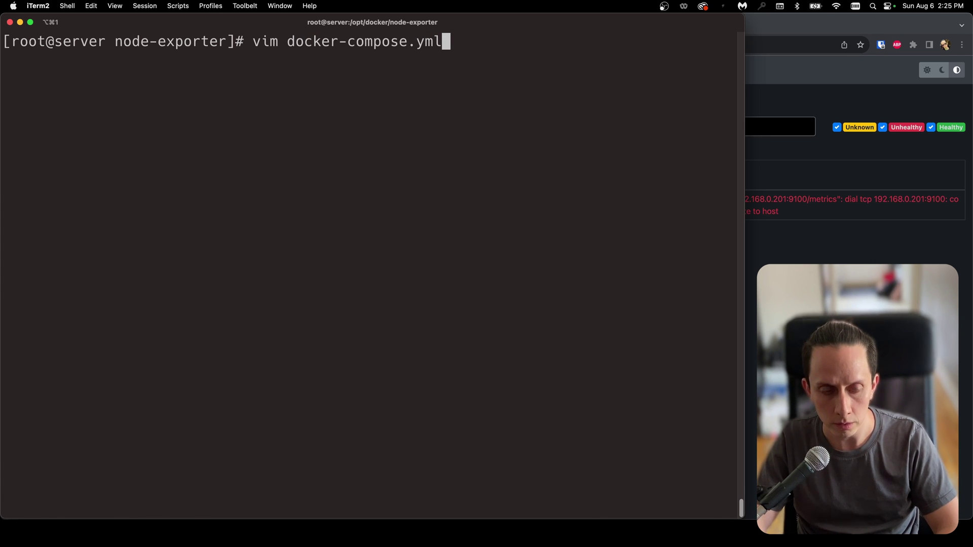
key("Return")
Step: Turn on Vim's paste mode and insert the node_exporter service using quay.io/prometheus/node-exporter:latest, host networking, and the root and D-Bus socket volumes
key("Escape")
type(":se")
key("BackSpace")
key("BackSpace")
type("set paste")
key("Return")
key("i")
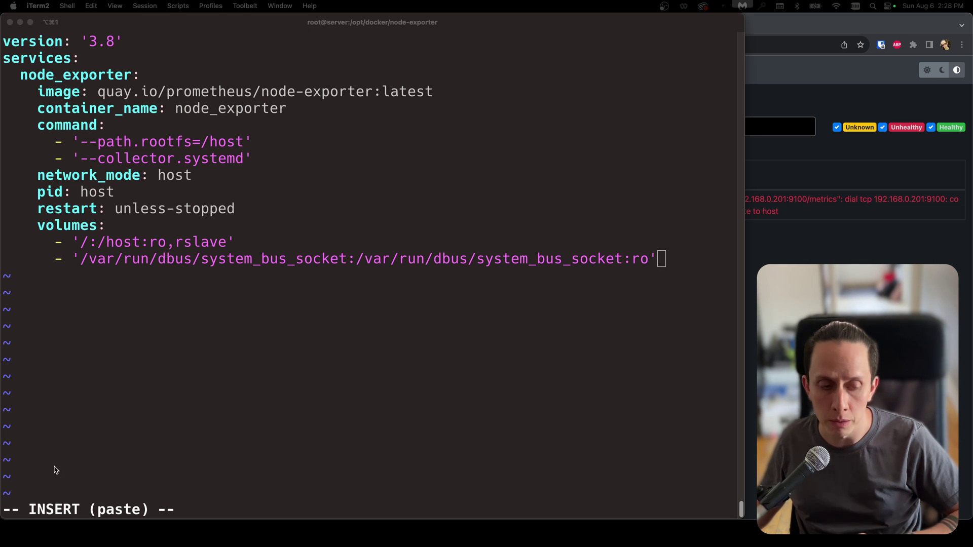
Step: Highlight the network_mode: host line for review, then save docker-compose.yml and quit Vim
left_click(79, 175)
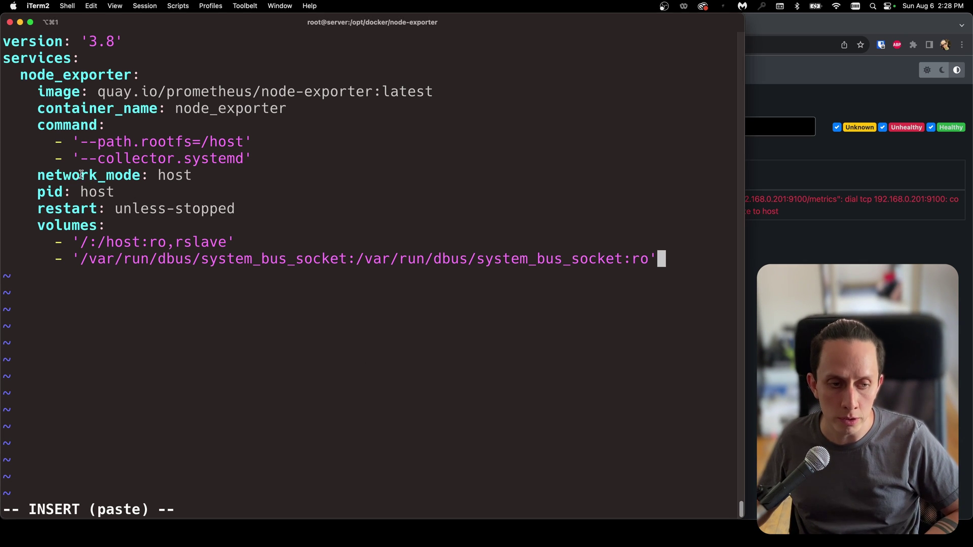
left_click_drag(41, 176, 190, 176)
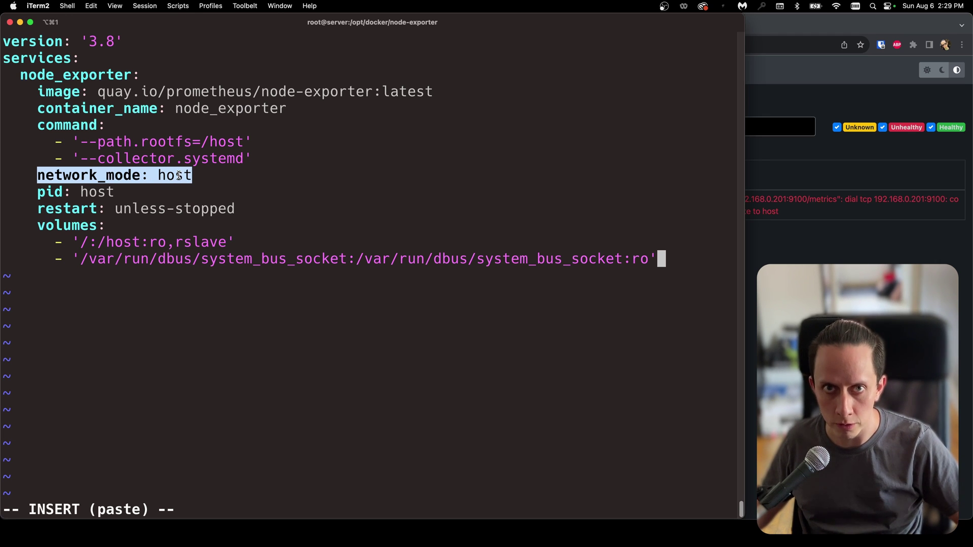
left_click(306, 318)
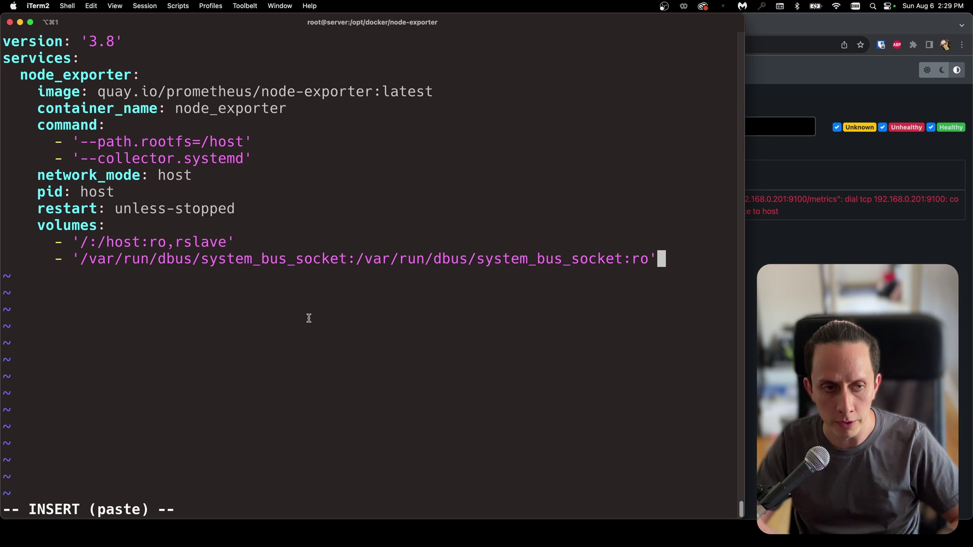
key("Escape")
type(":wq")
key("Return")
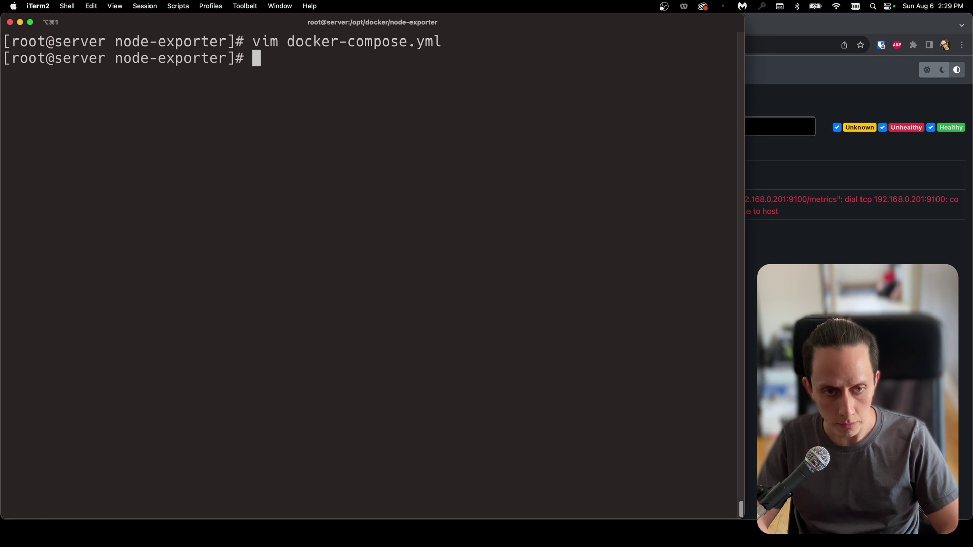
Step: Clear the screen and query the firewall's default zone with firewall-cmd
key("ctrl+l")
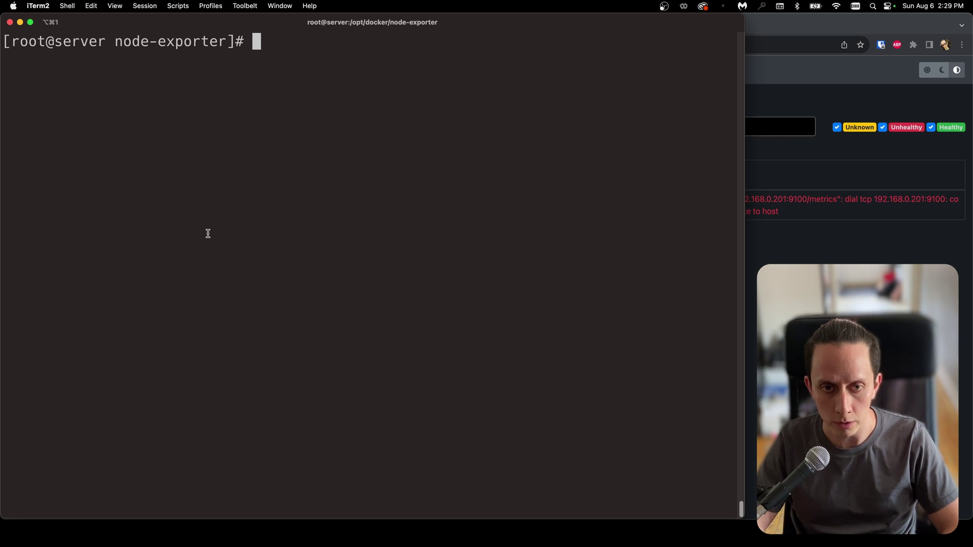
type("firewall-cmd --get-default-zone")
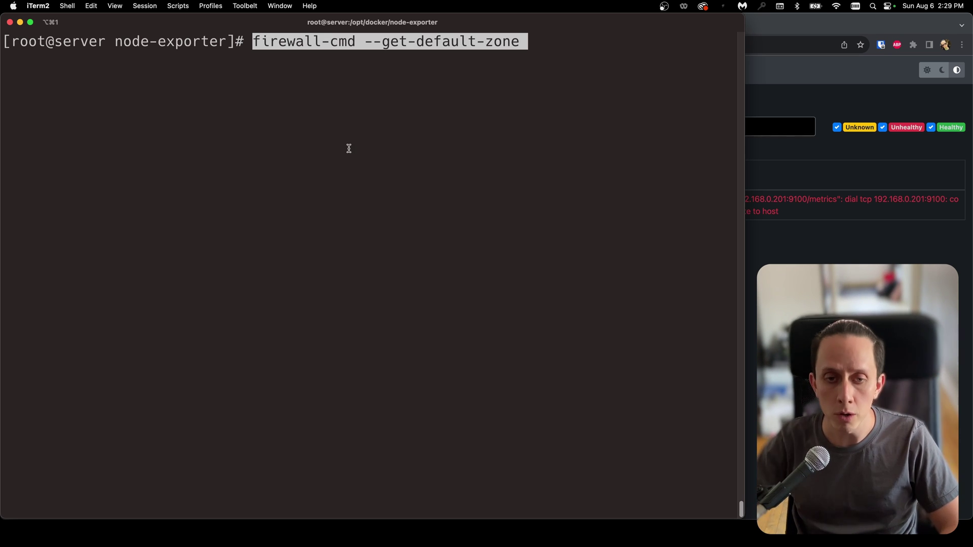
key("Right")
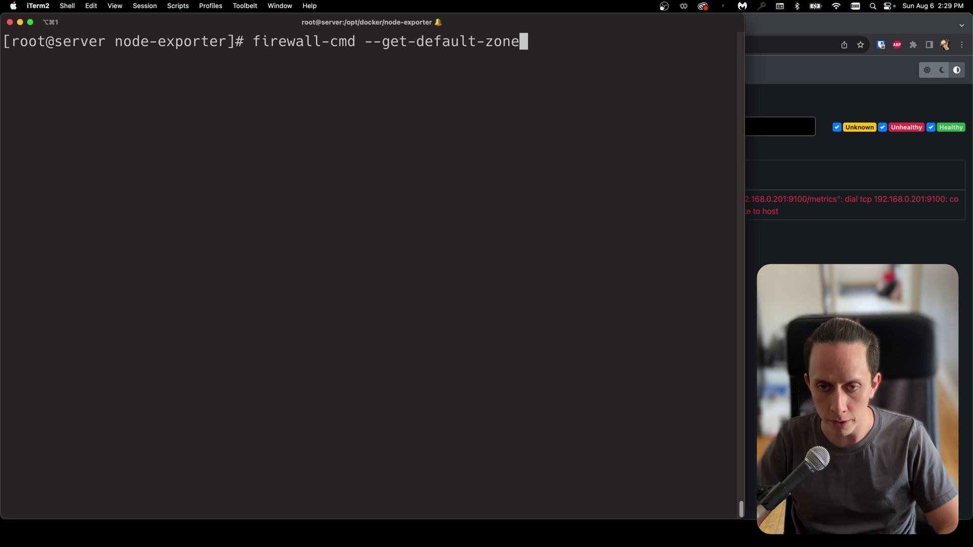
key("Return")
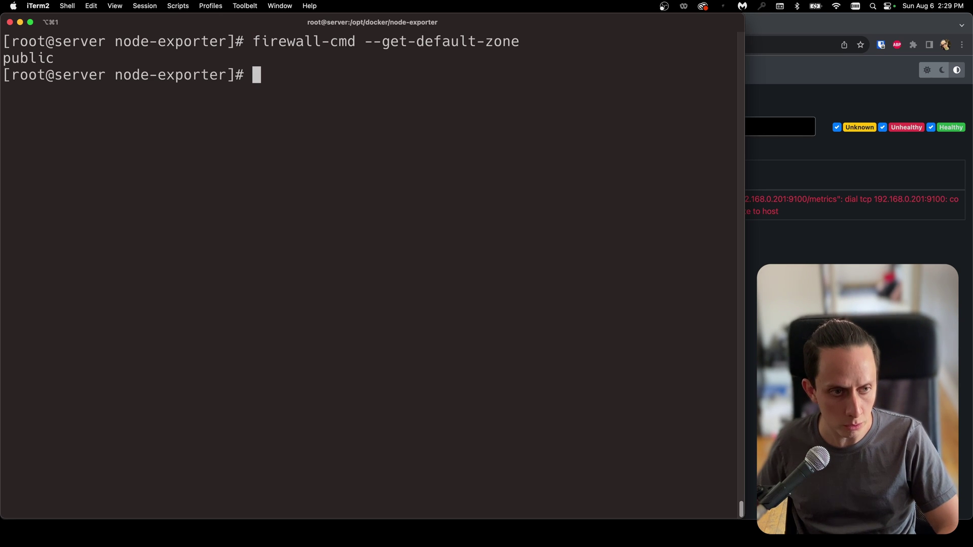
Step: List all settings of the default firewall zone with sudo and examine its allowed services, highlighting cockpit and dhcpv6-client
key("super+space")
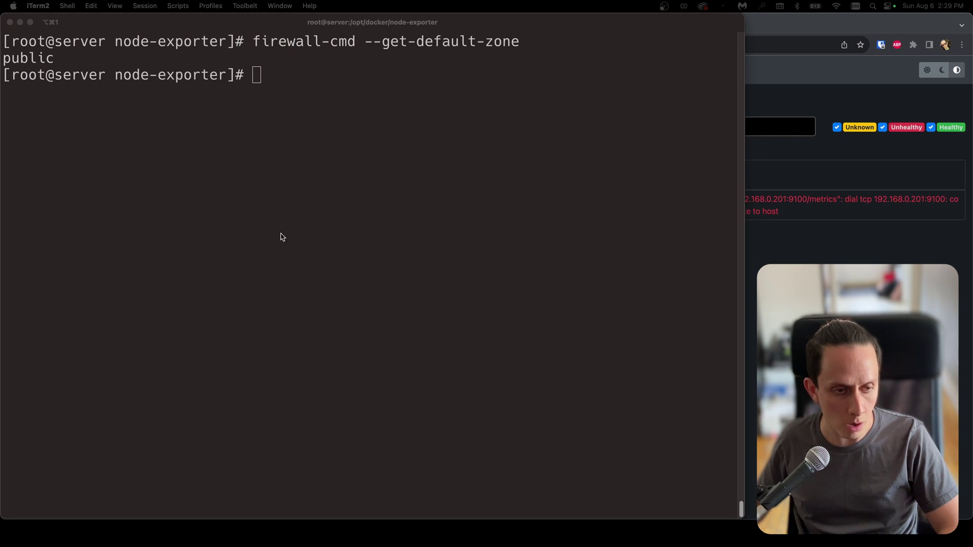
left_click(287, 233)
type("sudo firewall-cmd --list-all")
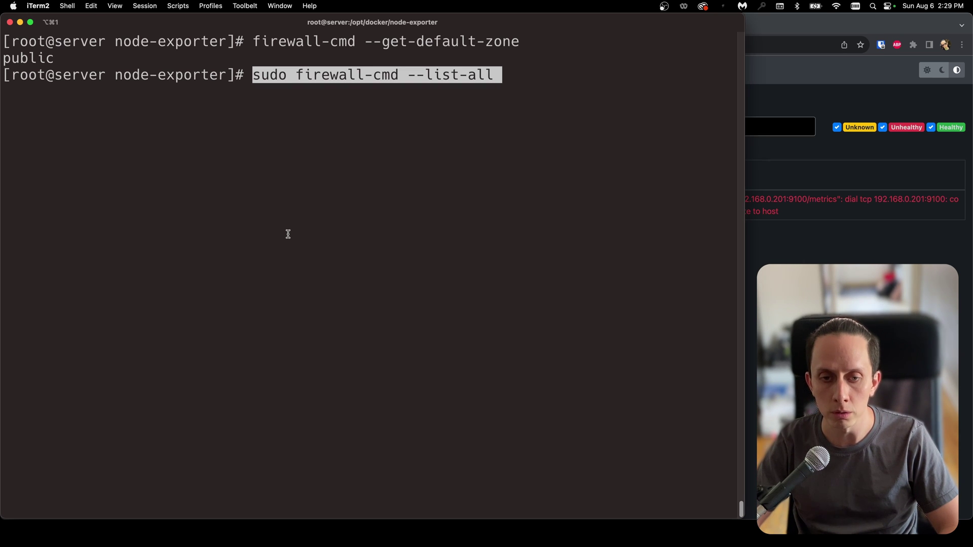
key("Return")
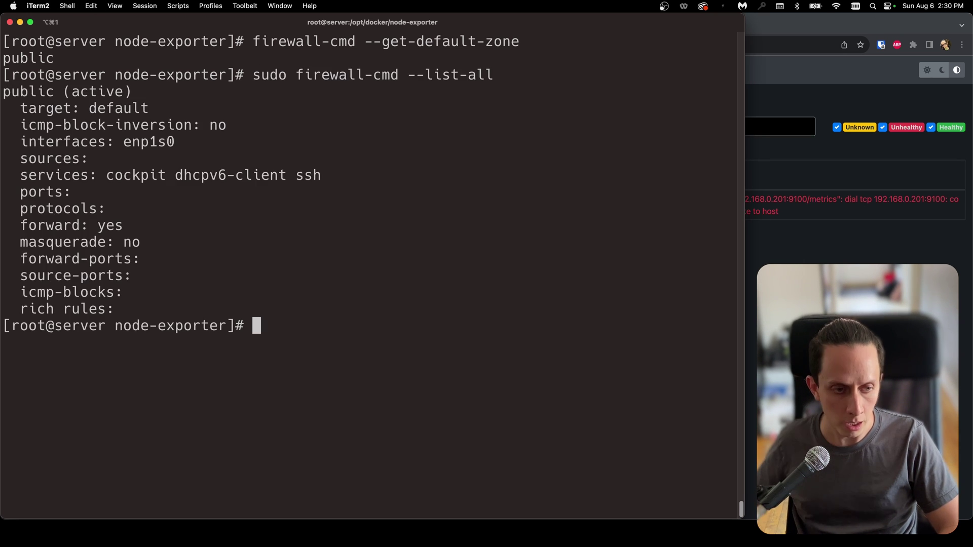
double_click(125, 179)
double_click(223, 175)
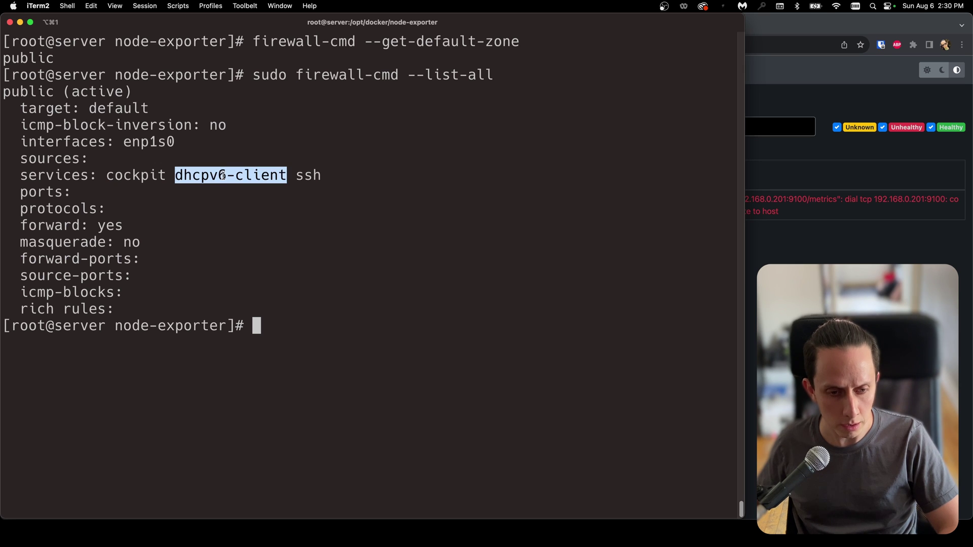
Step: Highlight the ssh service for review, then permanently open port 9100/tcp in the firewall's public zone
double_click(305, 176)
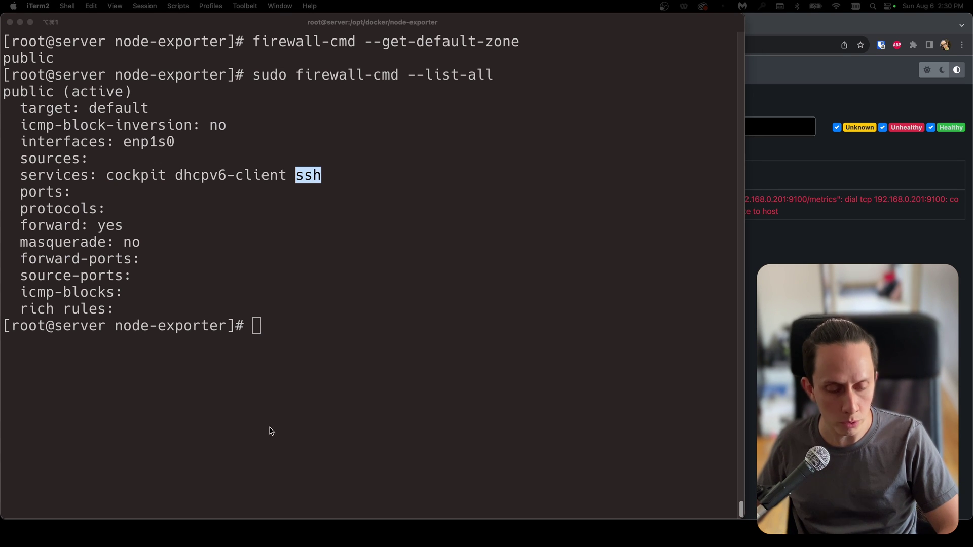
left_click(337, 370)
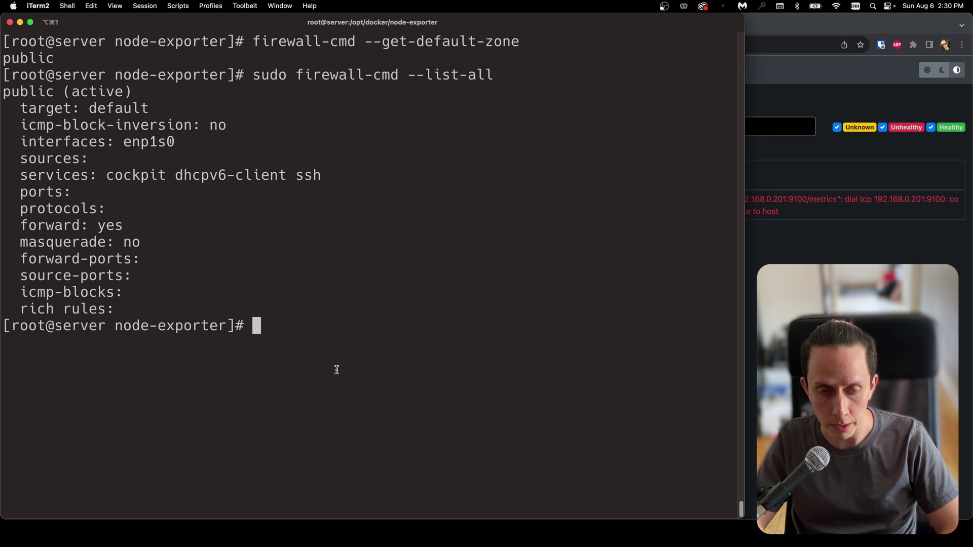
type("firewall-cmd --zone=public --permanent --add-port=9100/tcp")
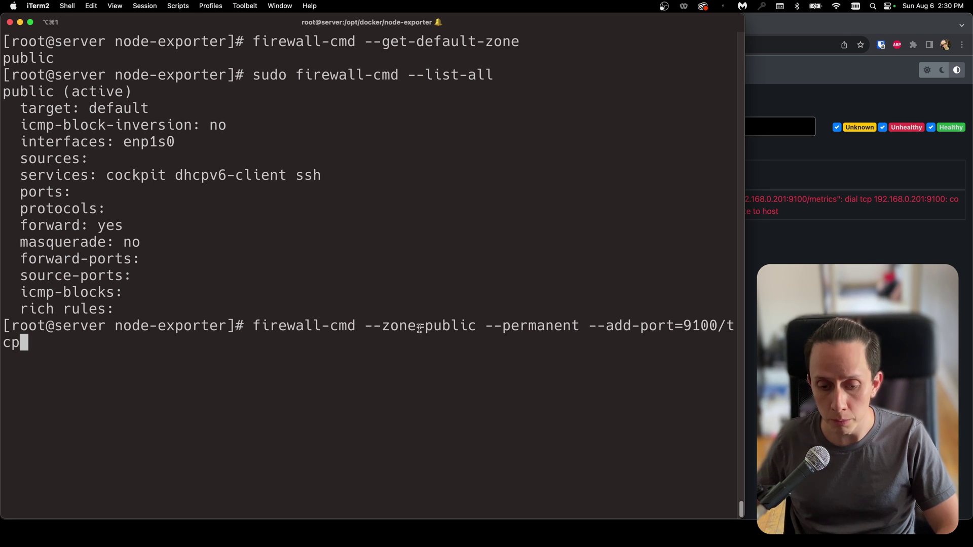
left_click_drag(487, 326, 731, 326)
left_click(683, 325)
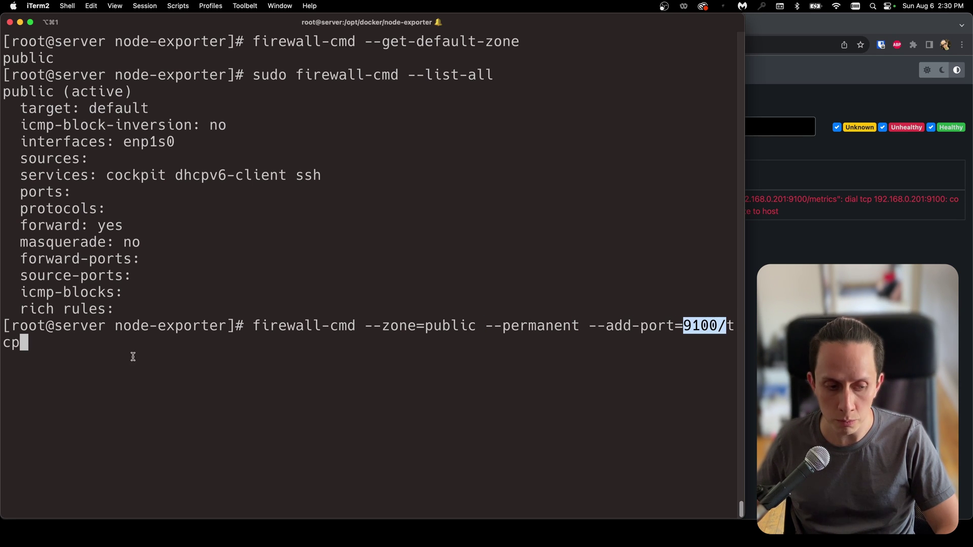
left_click(37, 347)
key("Return")
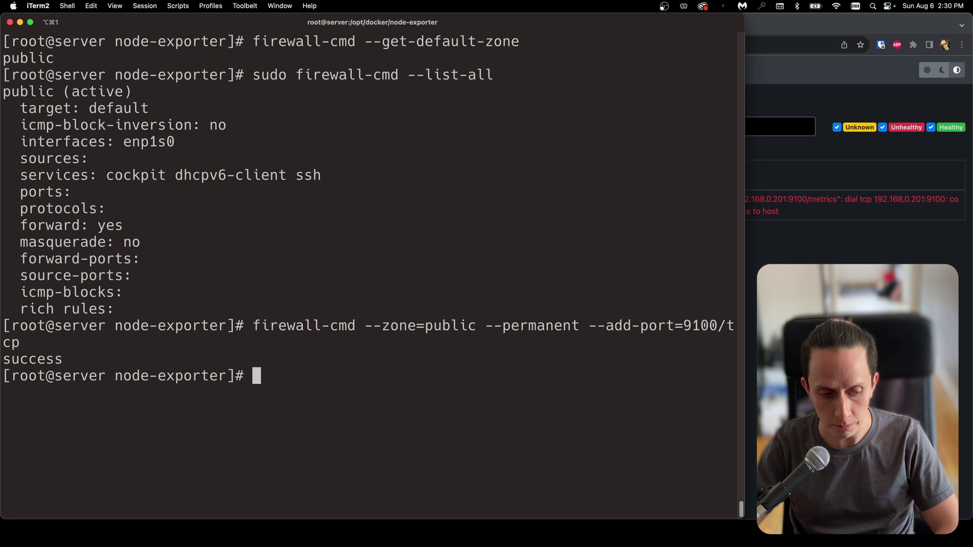
Step: Reload the firewall configuration using firewall-cmd with sudo
key("super+Tab")
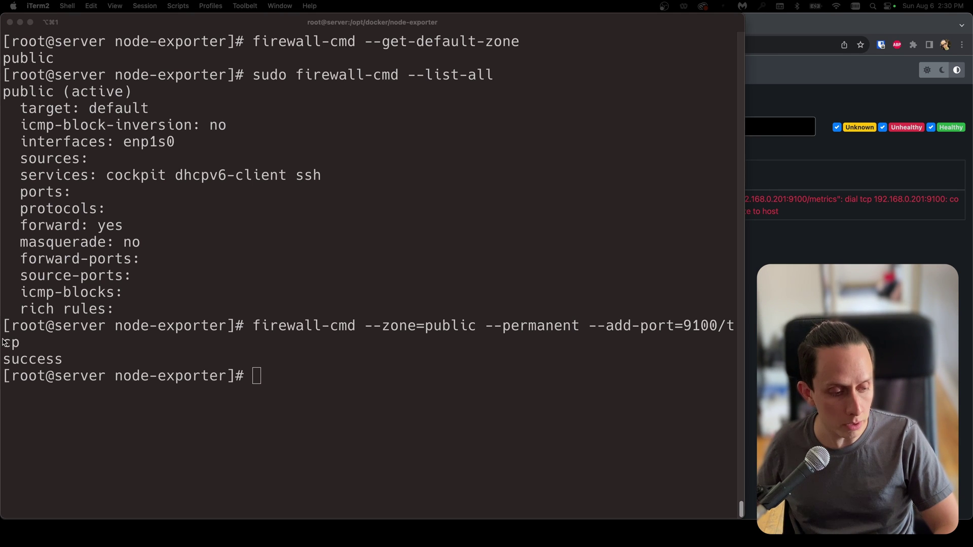
left_click(343, 432)
type("sudo firewall-cmd --reload")
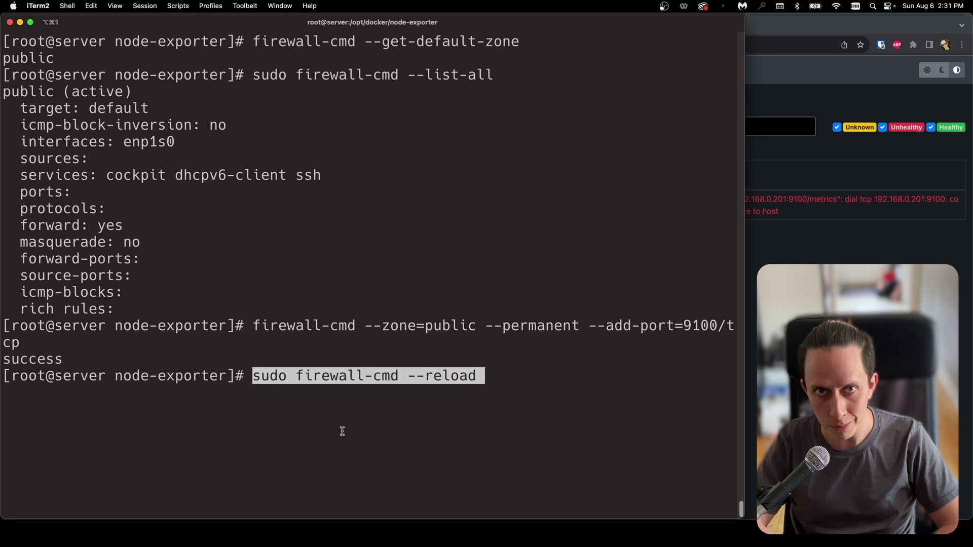
key("Return")
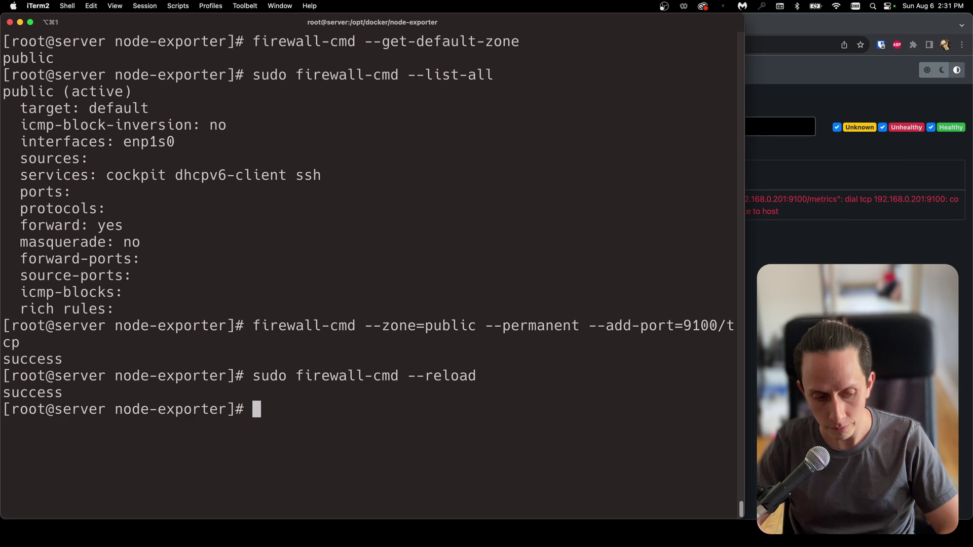
Step: Clear the screen and list all settings of the default firewall zone with sudo to check the opened ports
key("ctrl+l")
key("super+Tab")
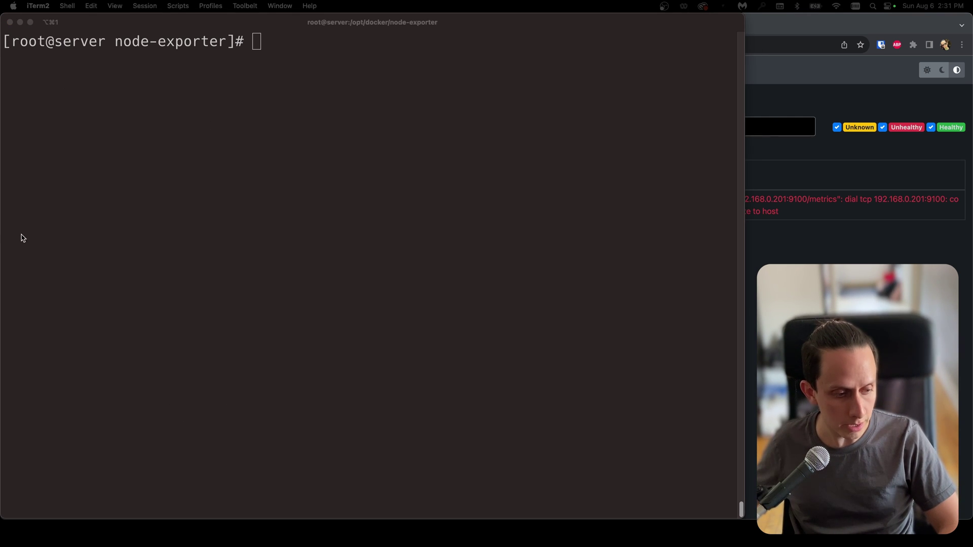
left_click(319, 283)
type("sudo firewall-cmd --list-all")
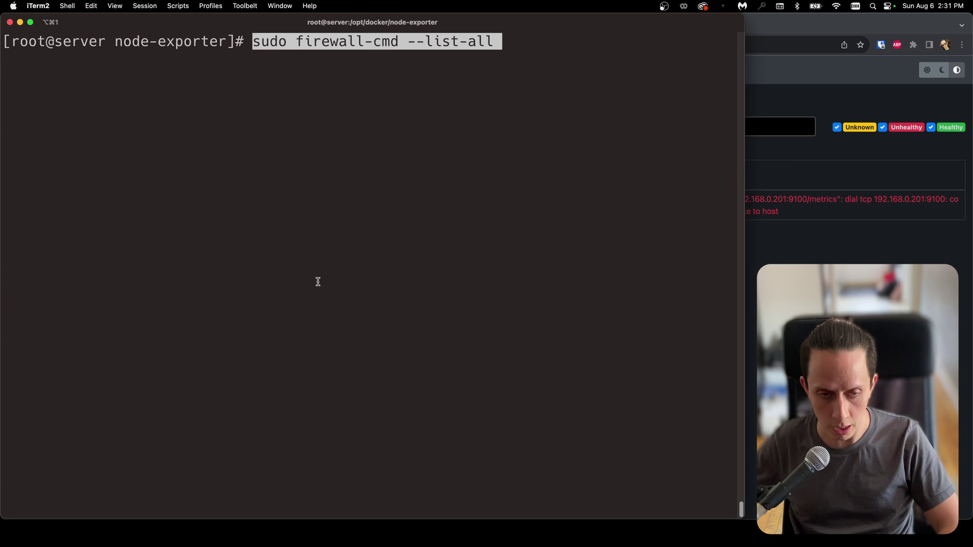
key("Return")
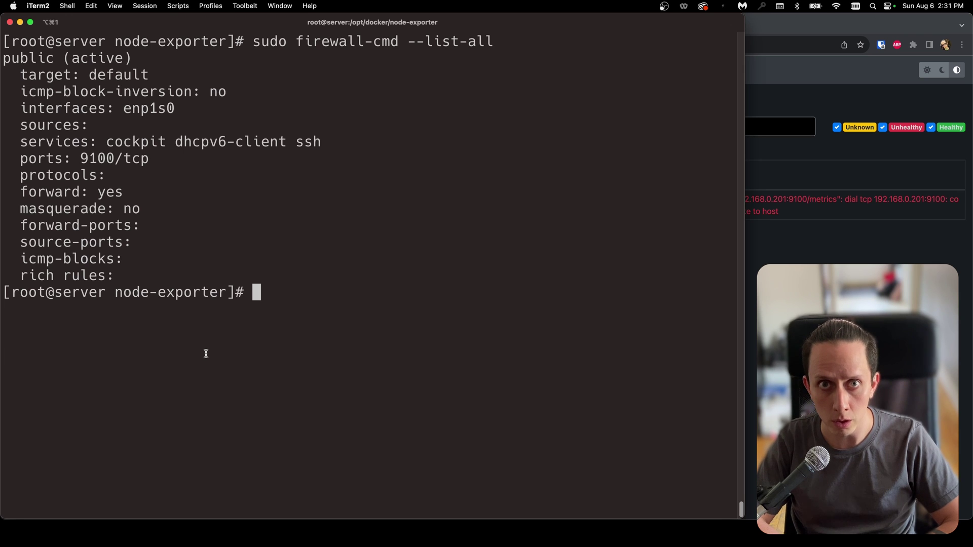
Step: List the node-exporter directory's files in long format and start its Docker Compose stack in detached mode
type("ls -l")
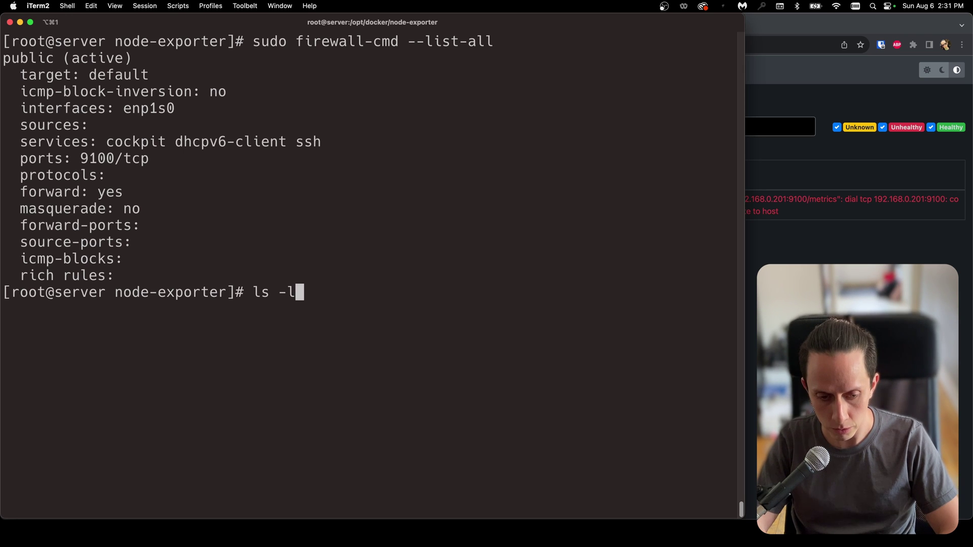
key("Return")
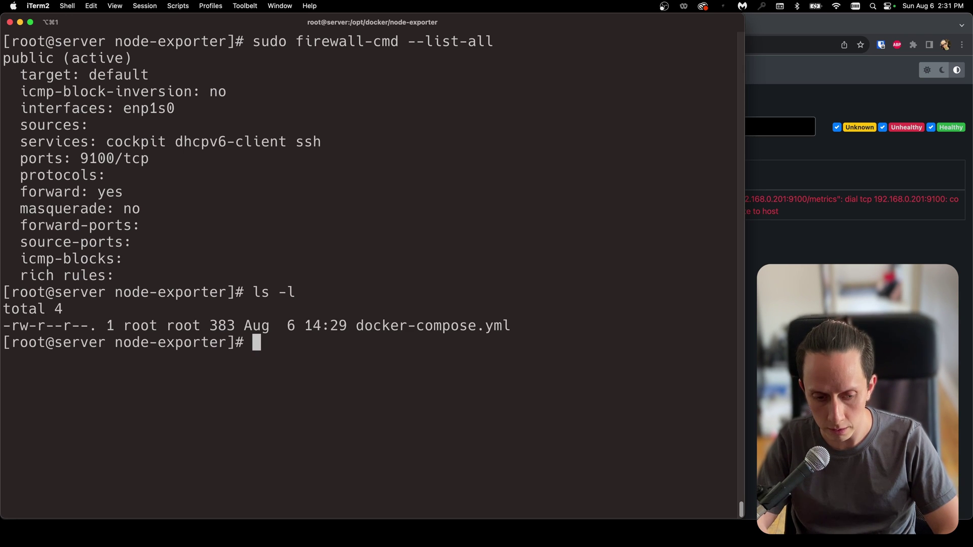
type("docker com")
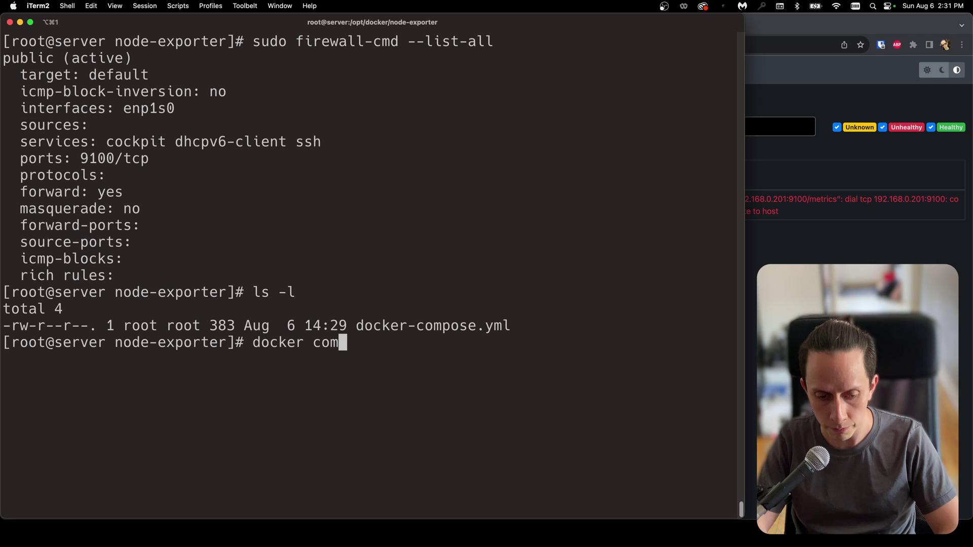
type("pose up -d")
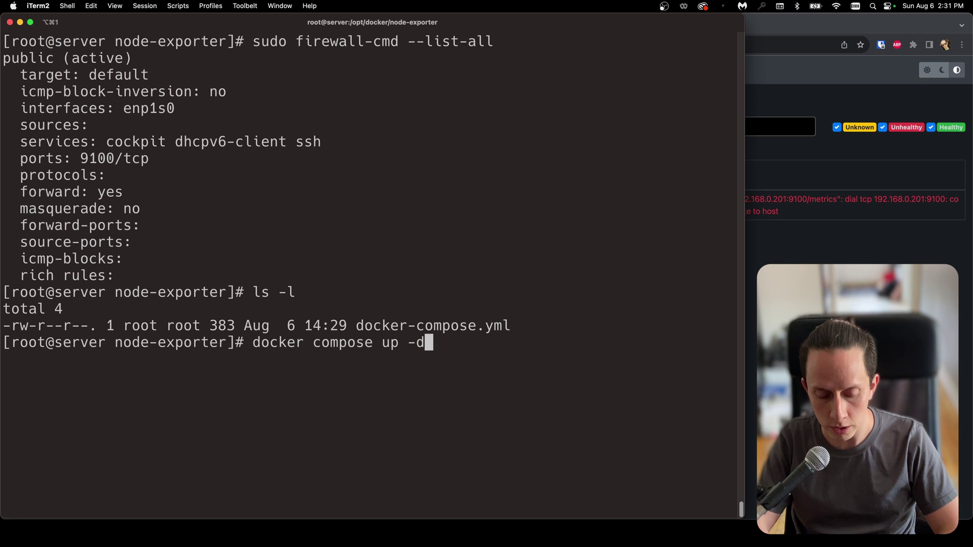
key("Return")
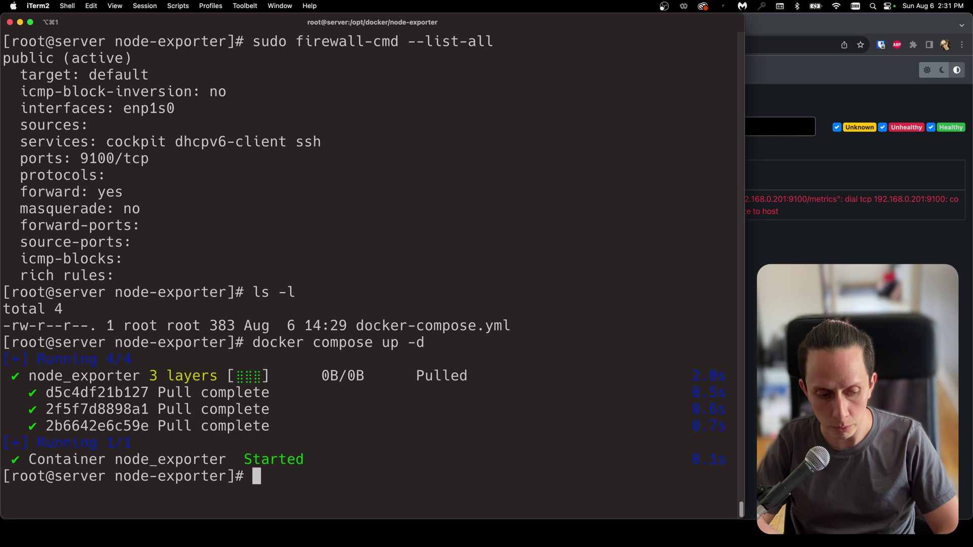
Step: List the running Docker containers on a cleared screen, then switch to Chrome and reload the Prometheus Targets page to check Node Exporter's state
key("ctrl+l")
type("docker ps")
key("Return")
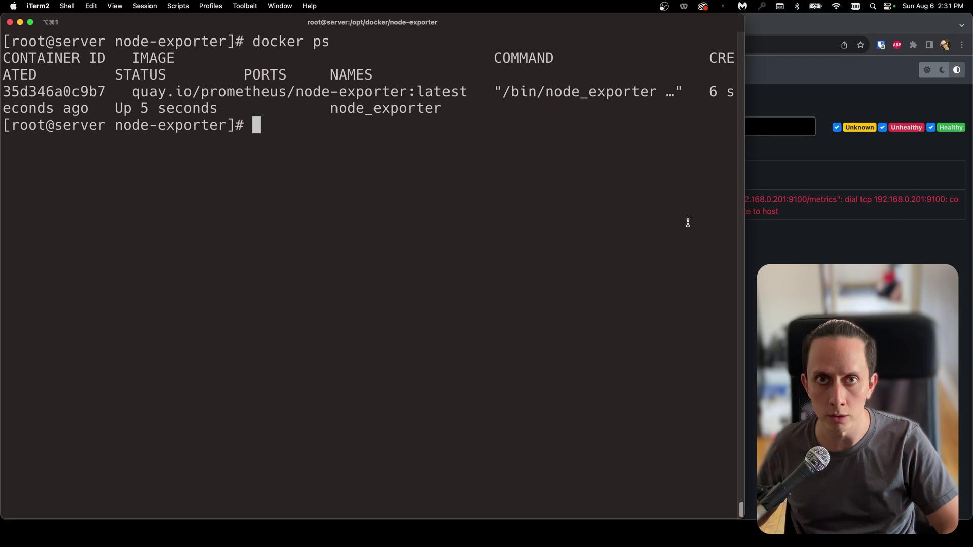
left_click(898, 246)
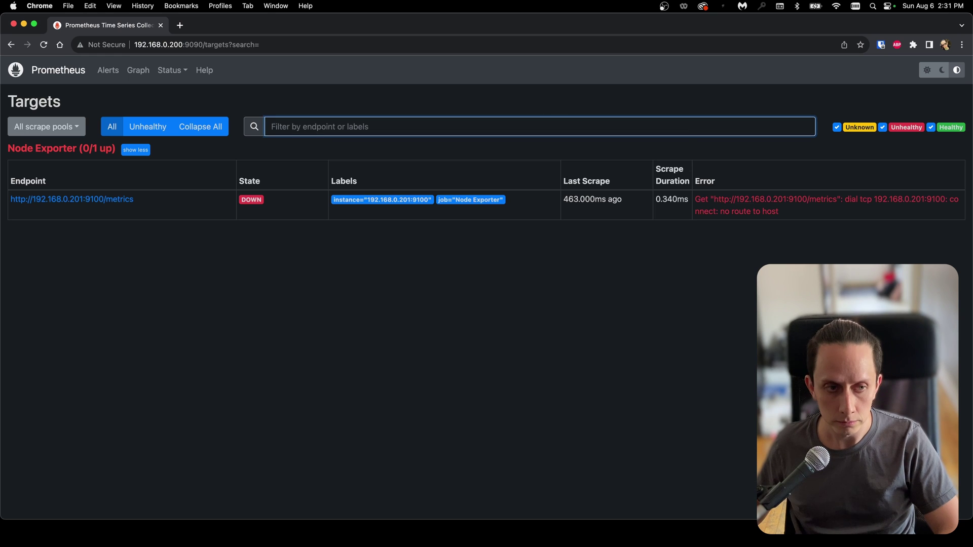
left_click(45, 45)
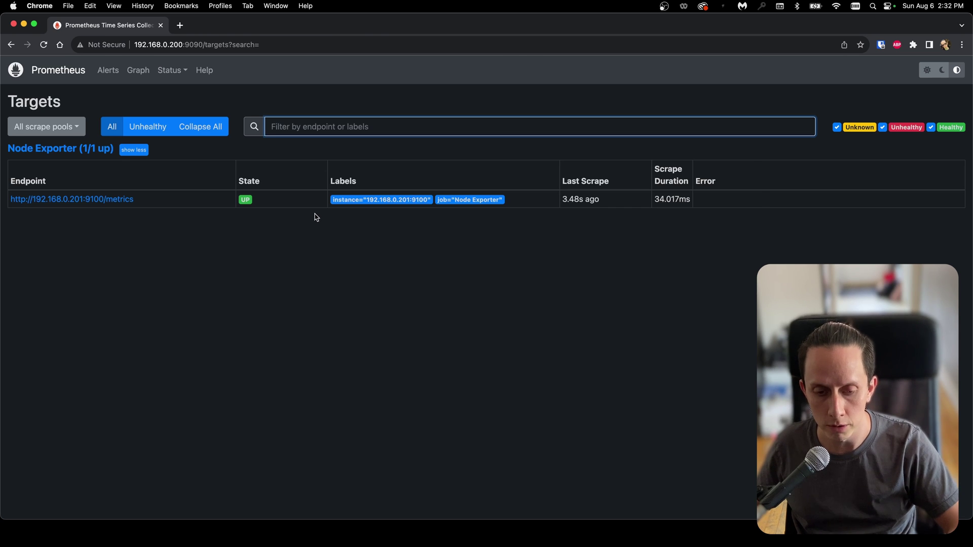
Step: Switch back to iTerm2 and end the SSH session on 192.168.0.201
key("super+Tab")
type("exit")
key("Return")
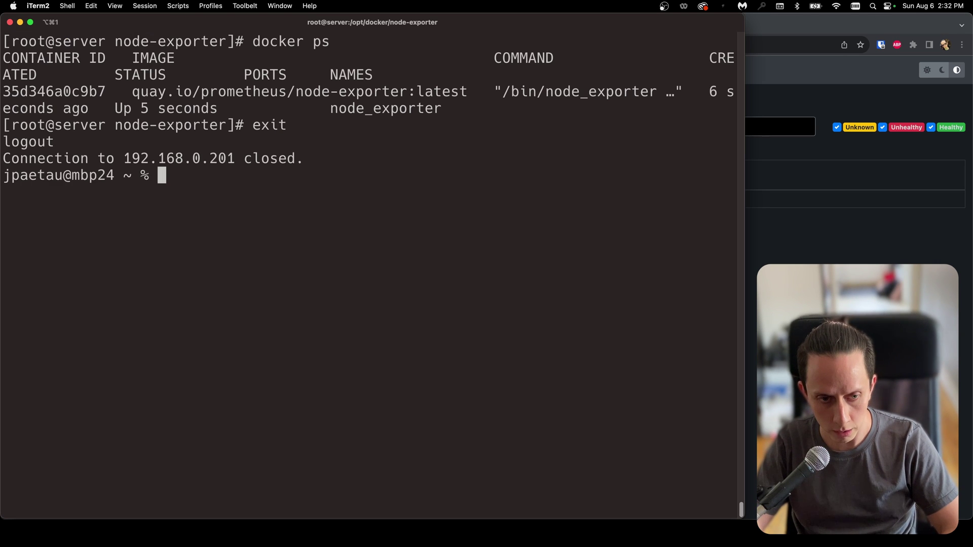
Step: Clear the terminal and connect over SSH as root to 192.168.0.200, entering the account password
key("super+k")
key("Up")
key("BackSpace")
type("0.200")
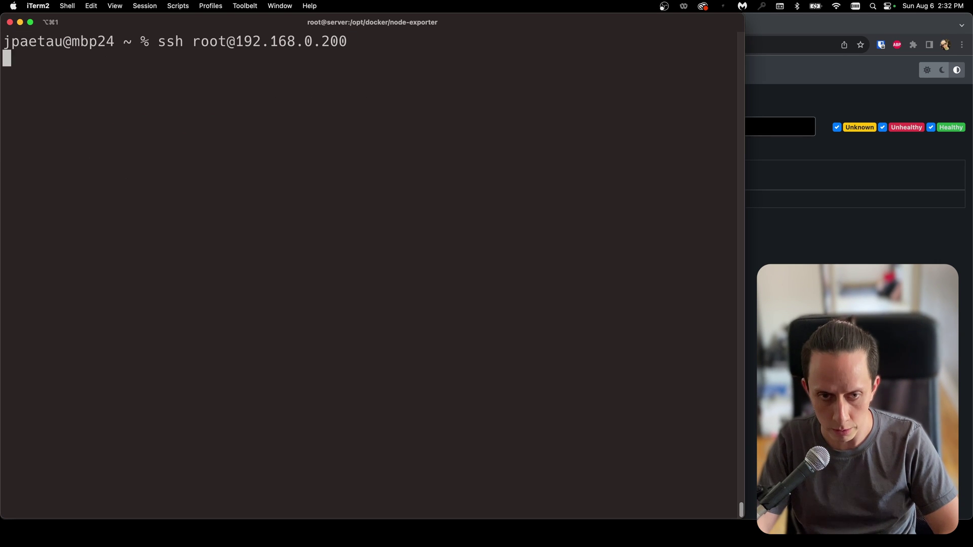
key("Return")
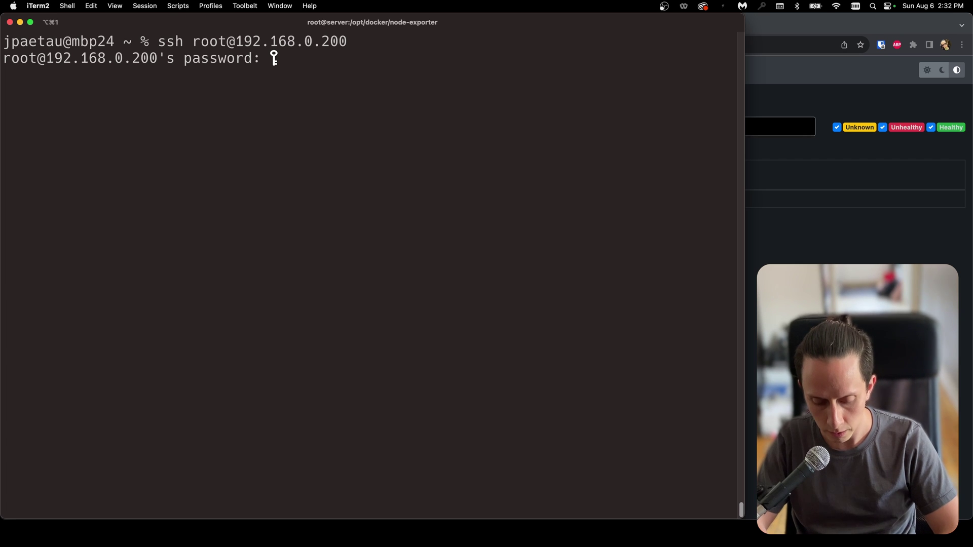
key("Return")
Step: Change to the /opt/docker directory and list its contents in long format
type("cd /opt/d")
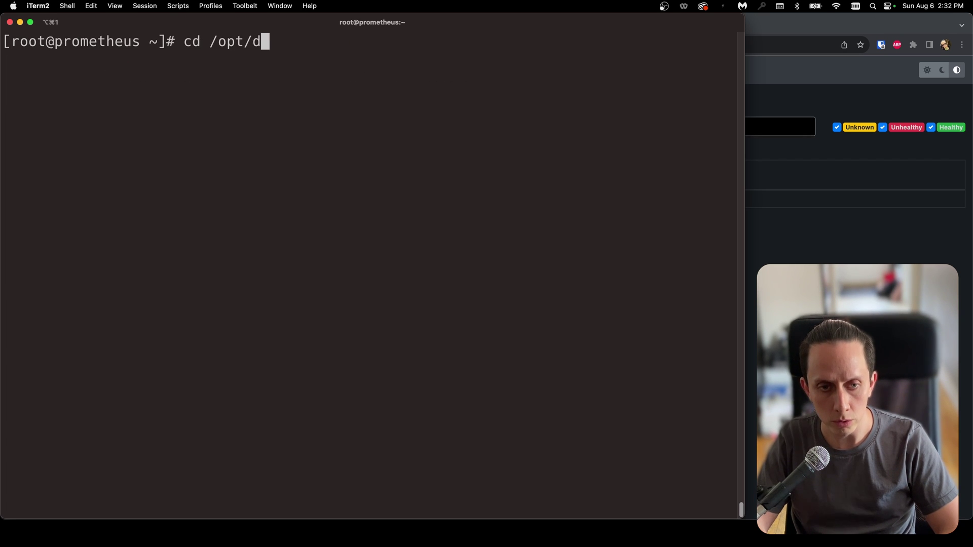
key("Tab")
key("Return")
type("ls -l")
key("Return")
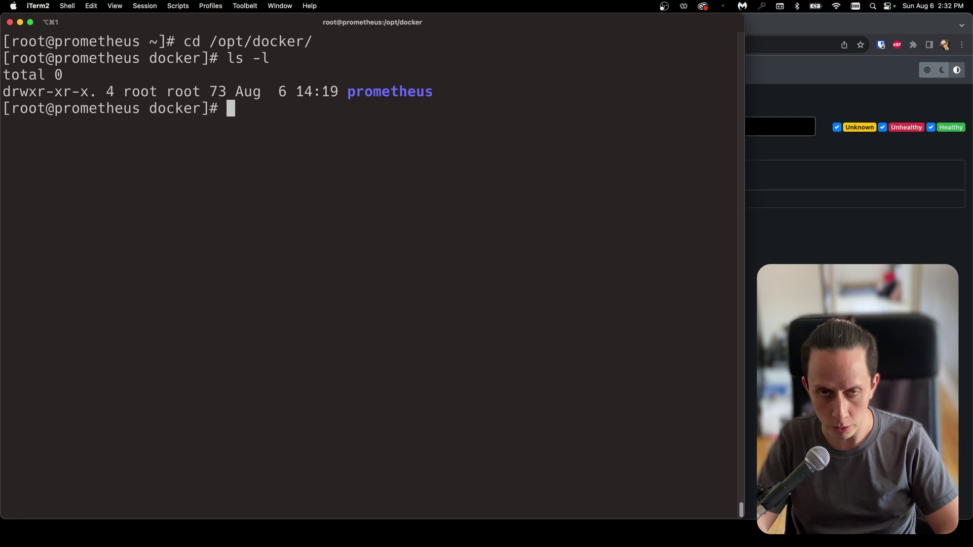
Step: Create a grafana directory inside /opt/docker, enter it and list its contents
type("mkd")
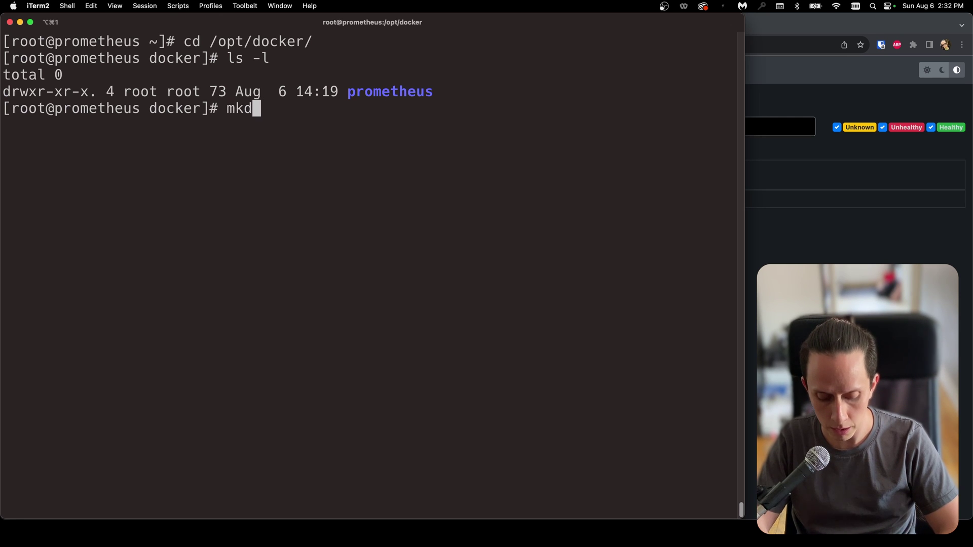
type("ir grafana")
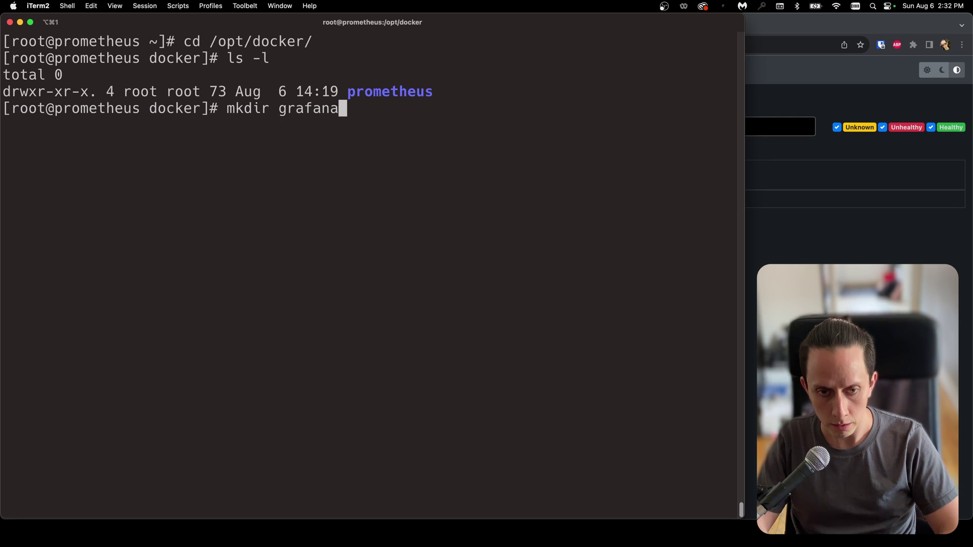
key("Return")
type("cd ")
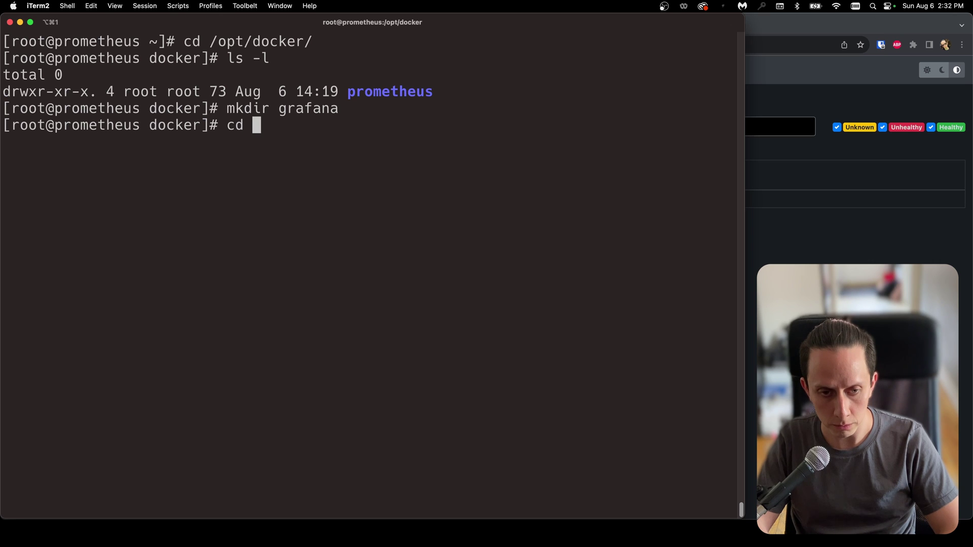
type("grafana/")
key("Return")
type("ls -l")
key("Return")
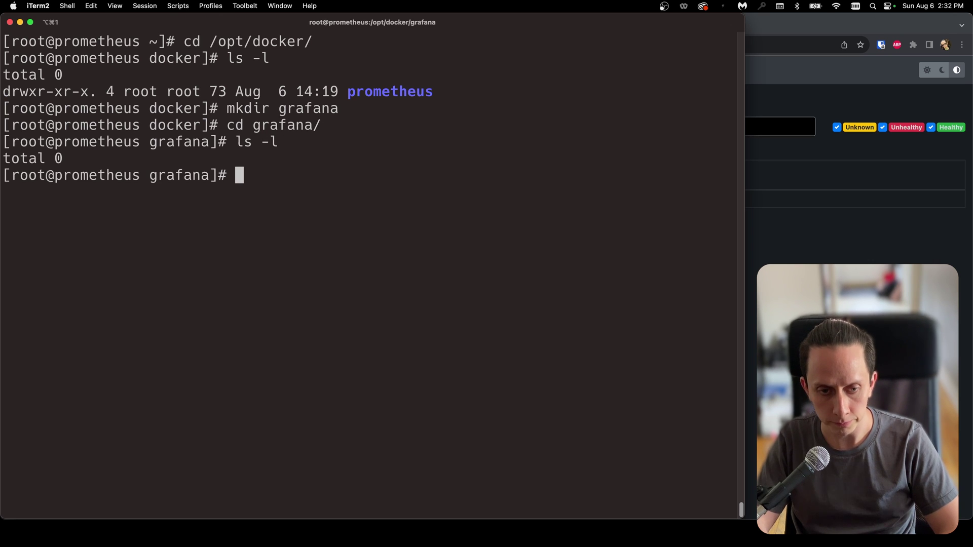
Step: Open a new docker-compose.yml file in Vim inside the grafana directory
type("vim d")
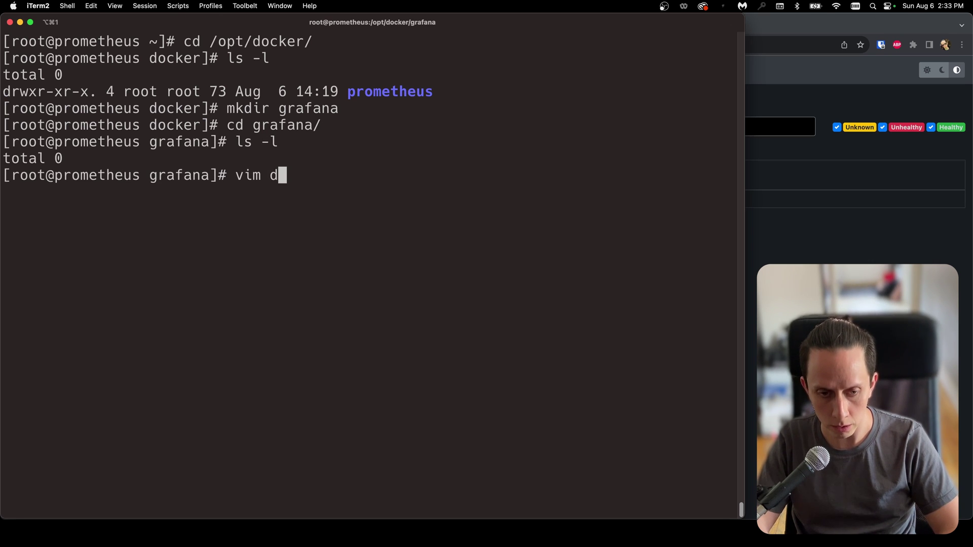
type("ocker-compose")
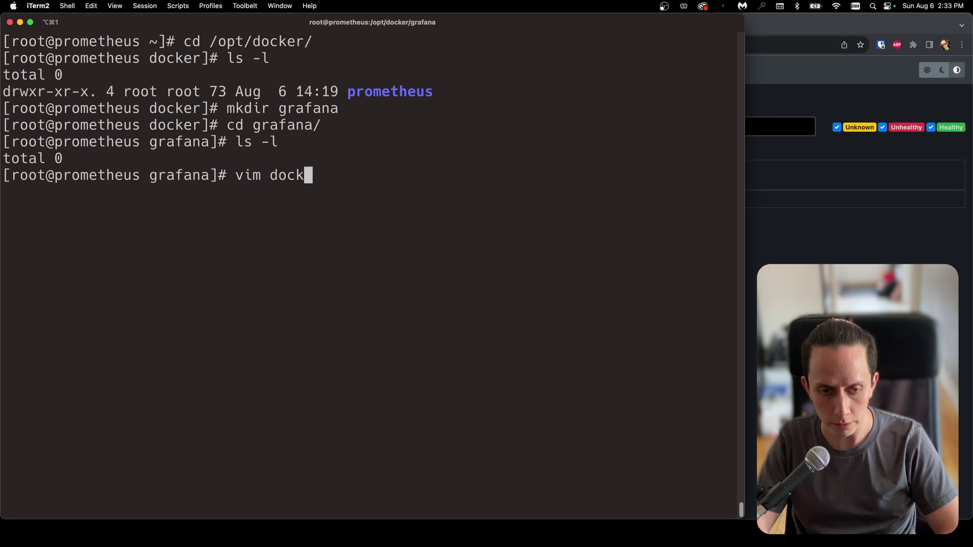
key("BackSpace")
type(".yml")
key("Return")
Step: Turn on Vim's paste mode and insert the grafana service using grafana/grafana-oss:latest, ports 3000:3000, the ./grafana-data:/var/lib/grafana volume and restart unless-stopped
type(":set pas")
key("BackSpace")
type("paste")
key("Return")
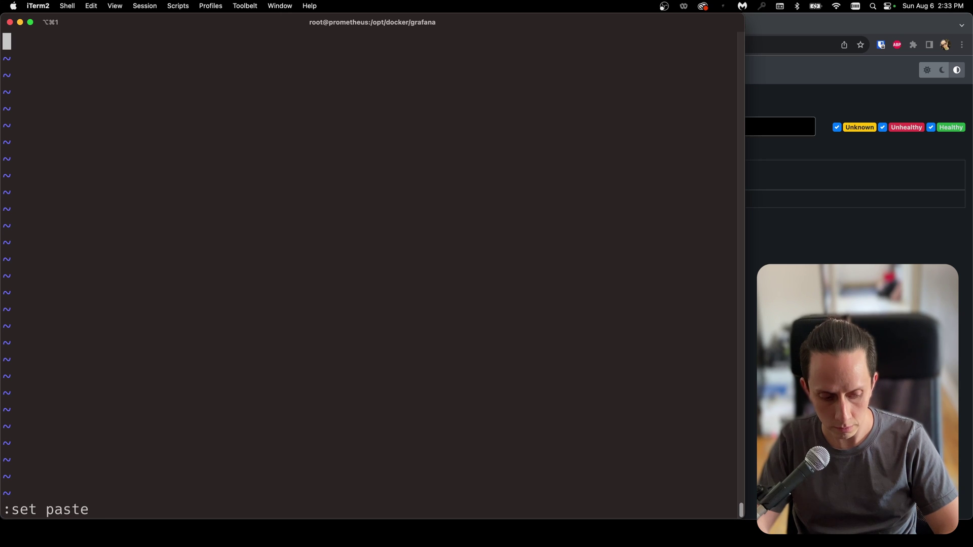
key("i")
type("version: \"3\" services:   grafana:     image: grafana/grafana-oss:latest     container_name: grafana     ports:       - \"3000:3000\"     volumes:       - ./grafana-data:/var/lib/grafana     restart: unless-stopped")
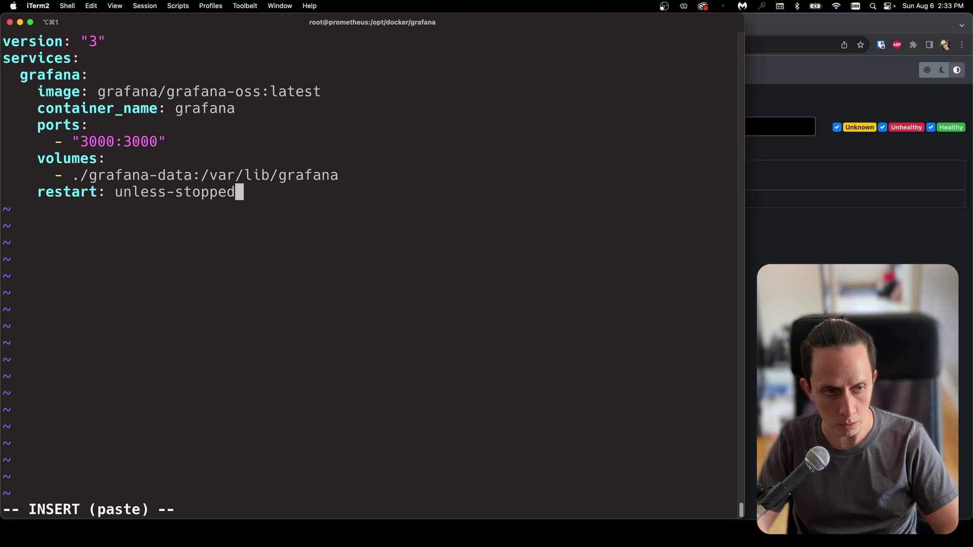
Step: Review the grafana service's image, container name, port mapping, data volume and restart policy in docker-compose.yml
left_click_drag(730, 41, 46, 41)
left_click(51, 60)
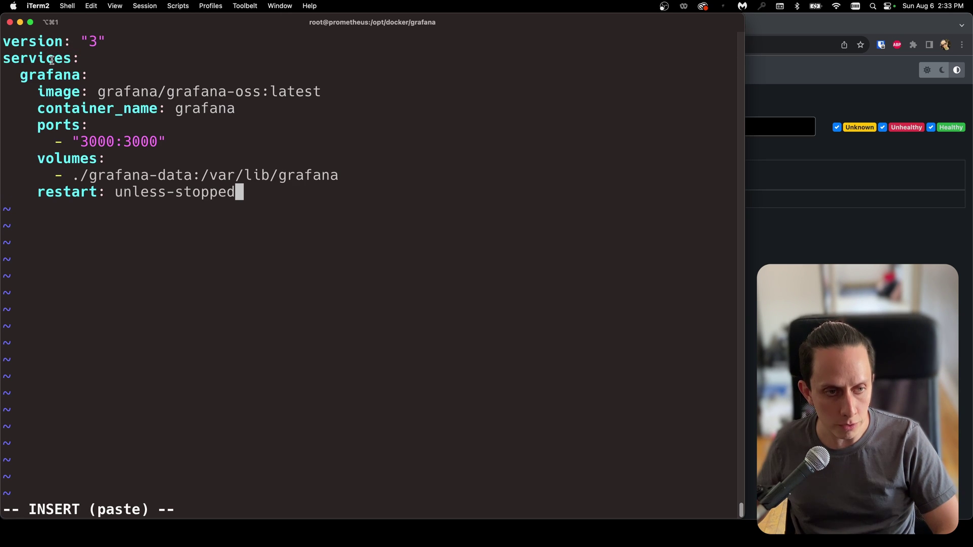
double_click(56, 76)
left_click_drag(101, 94, 315, 91)
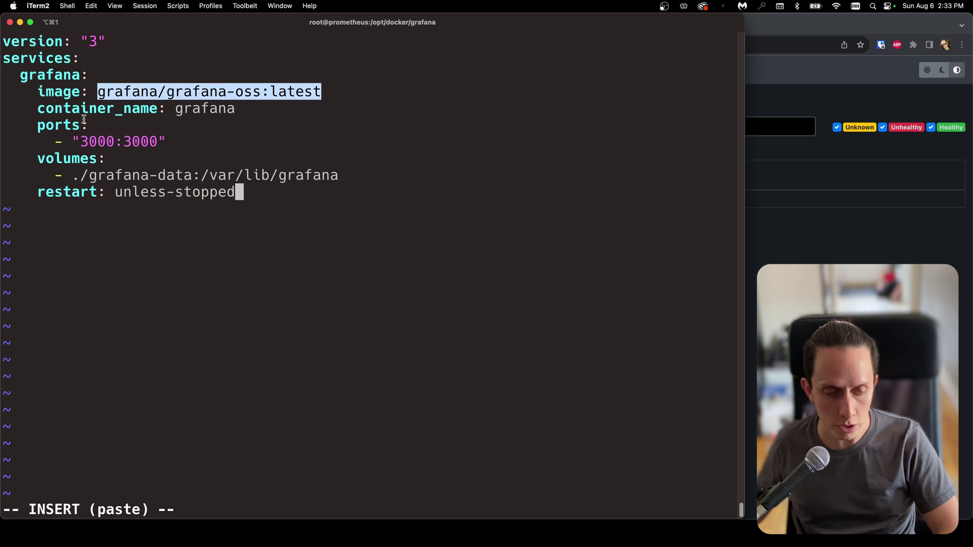
double_click(187, 108)
left_click_drag(82, 141, 157, 142)
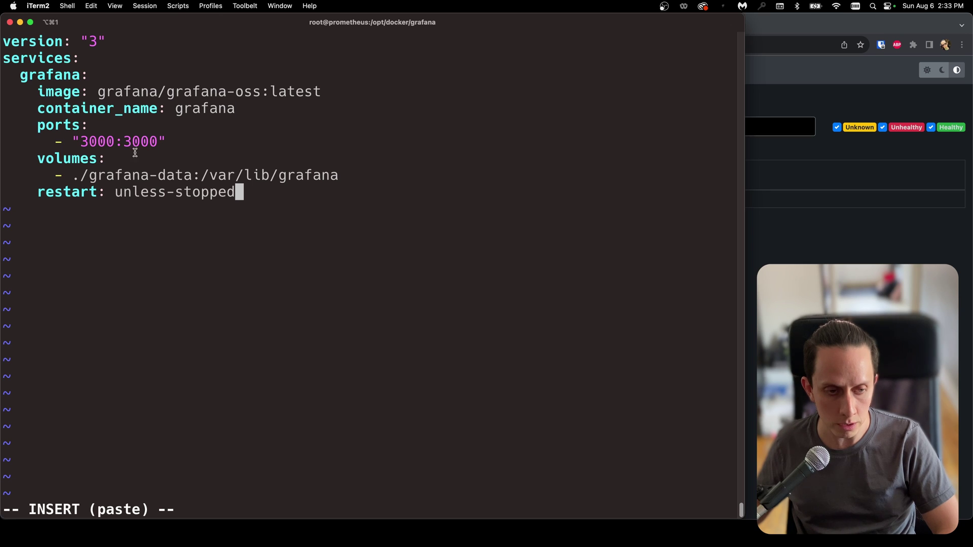
triple_click(83, 182)
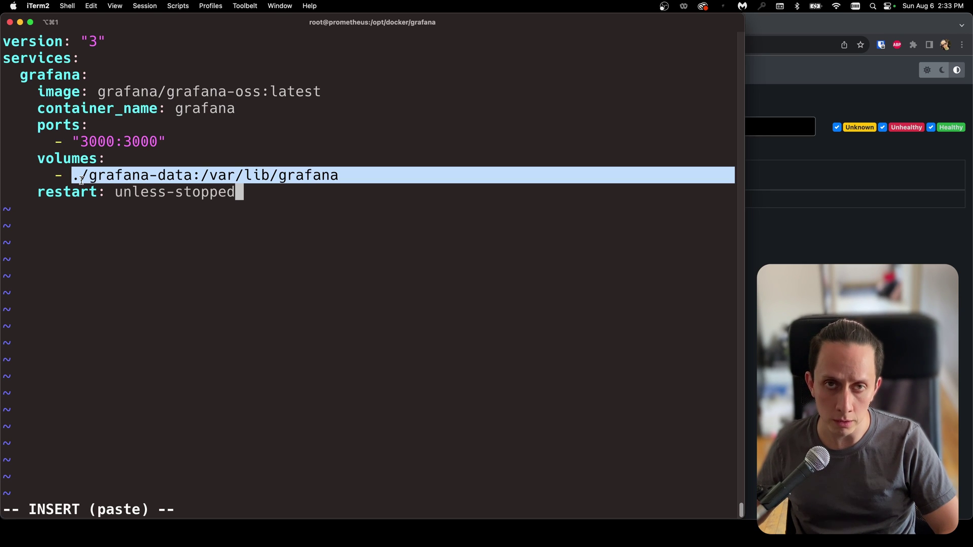
left_click_drag(38, 193, 246, 198)
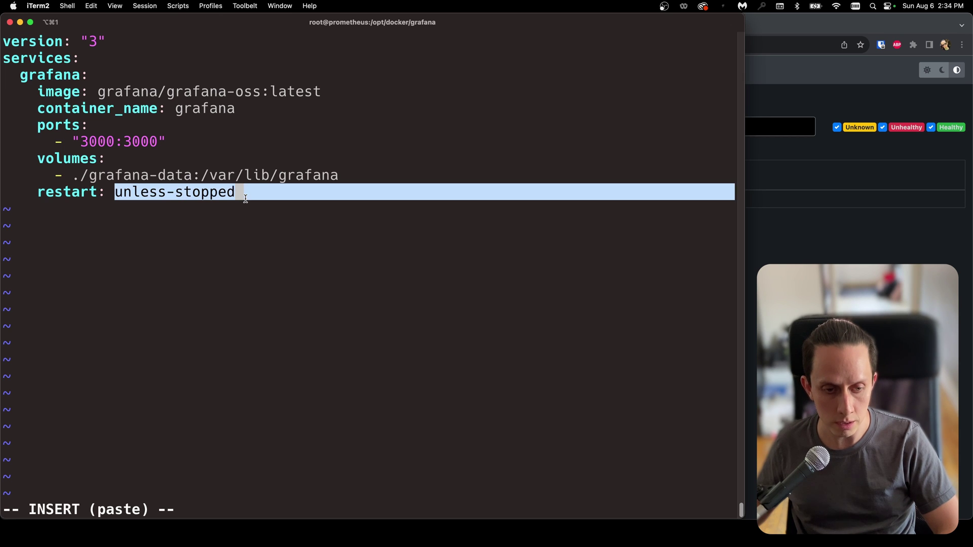
Step: Save docker-compose.yml, quit Vim and list the grafana directory in long format
key("Escape")
type(":wq")
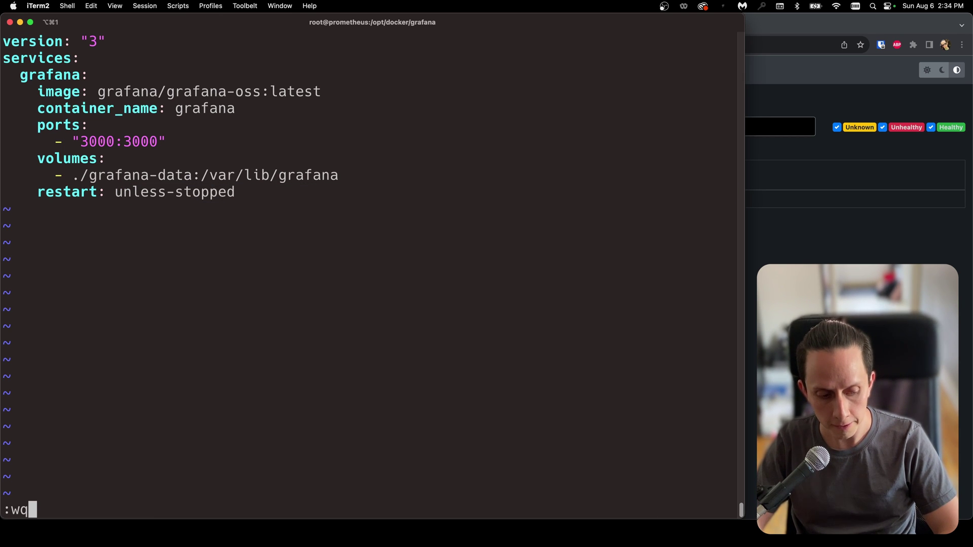
key("Return")
type("ls -l")
key("Return")
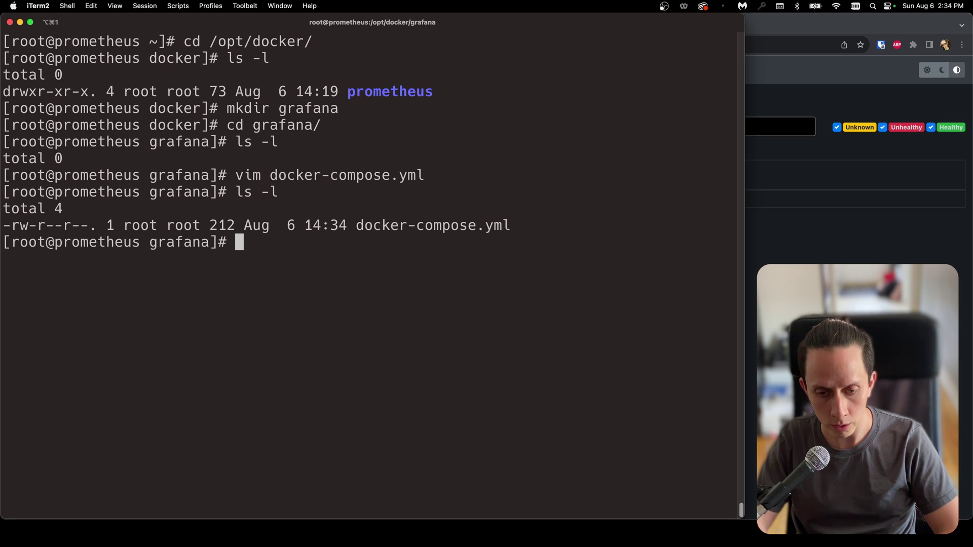
Step: Clear the terminal, create a grafana-data directory inside the grafana directory and list the contents in long format
key("ctrl+l")
type("mkdir ")
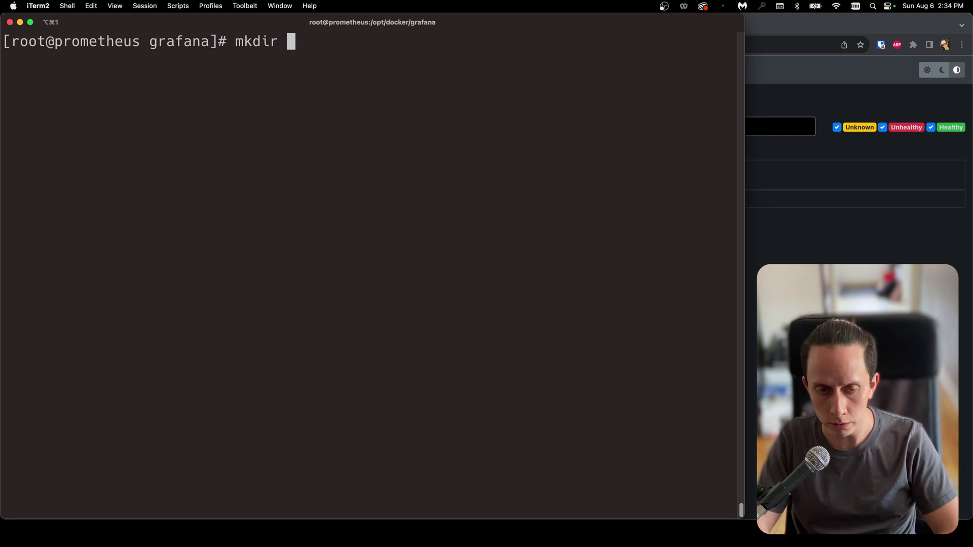
type("gr")
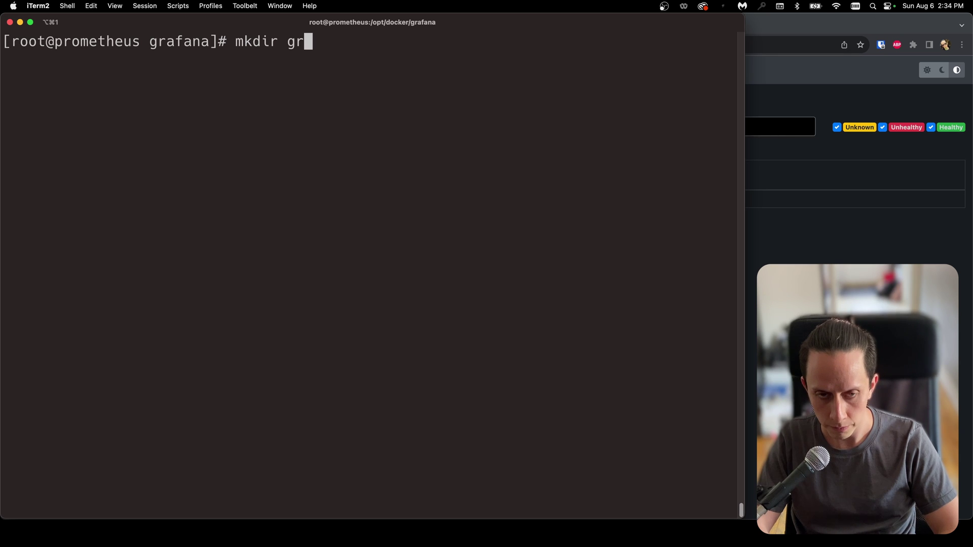
type("afana-data")
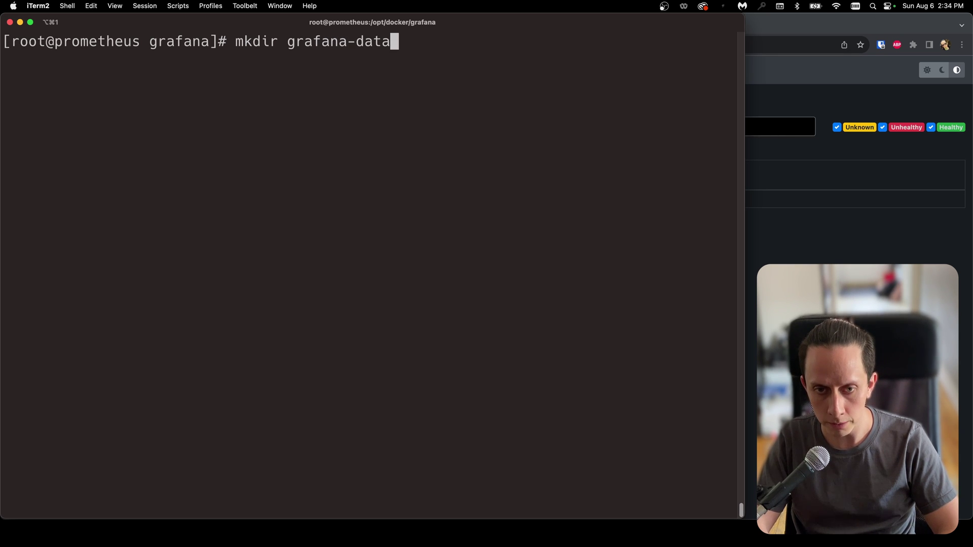
key("Return")
type("ls -l")
key("Return")
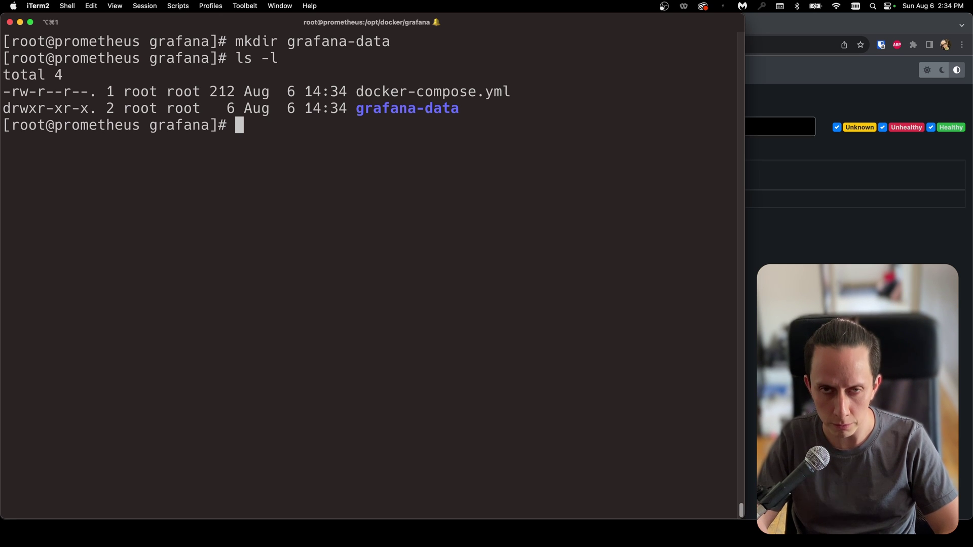
Step: Set the permissions of the grafana-data directory to 777 and list the directory contents in long format
type("chm")
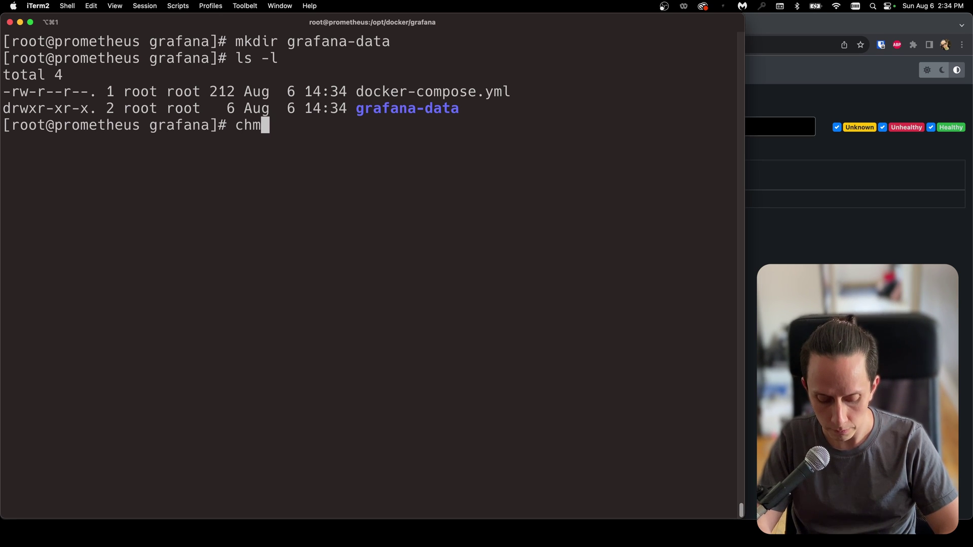
type("od 777 grafana-data/")
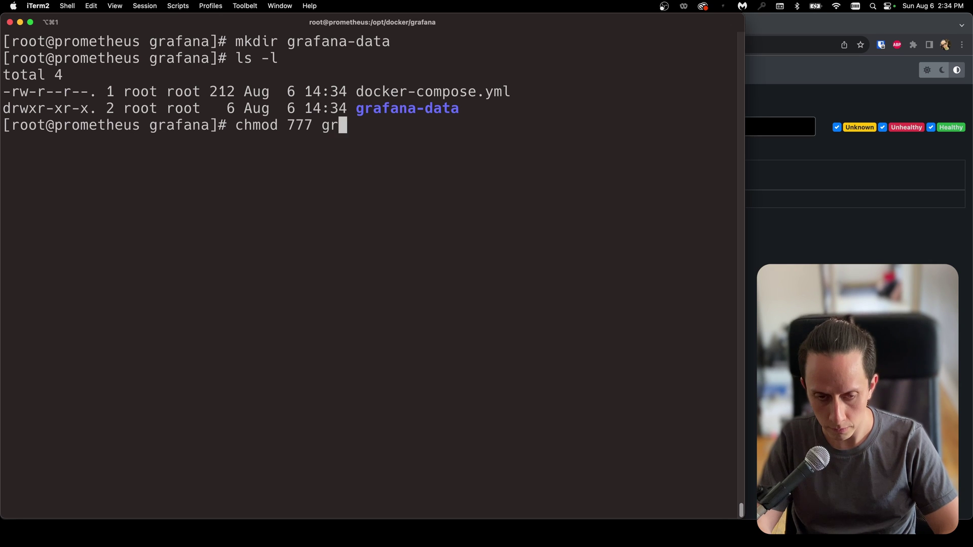
key("Tab")
key("BackSpace")
key("Return")
type("ls -l")
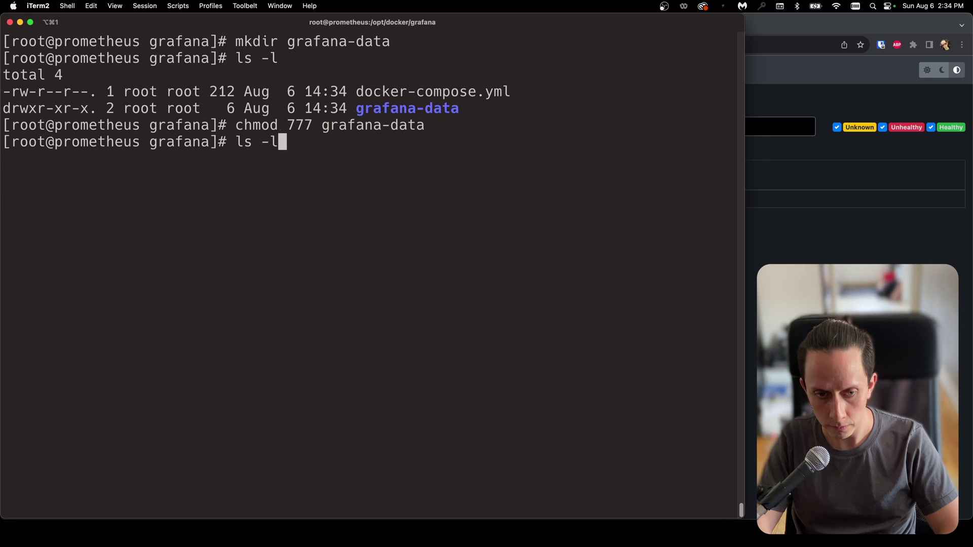
key("Return")
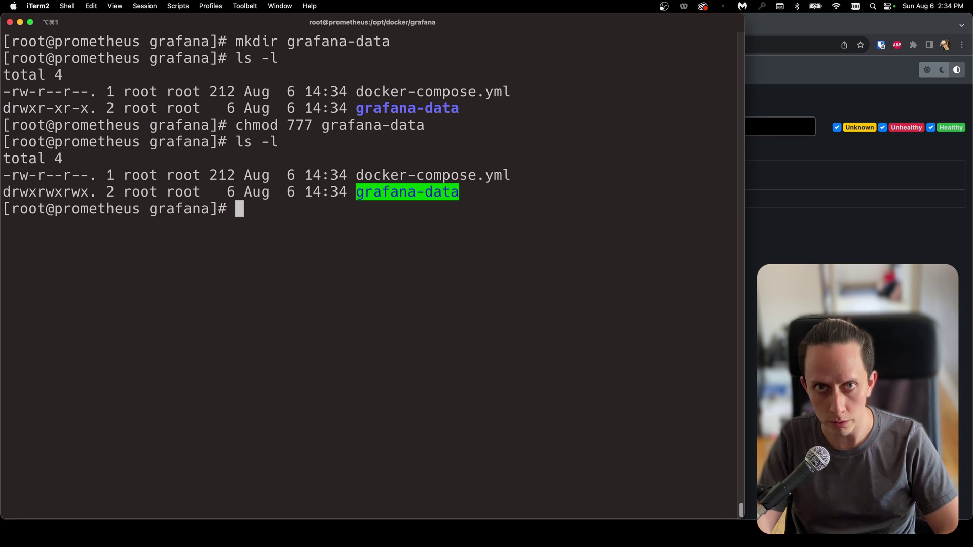
Step: Start the Grafana container in detached mode with docker compose up -d
type("docker")
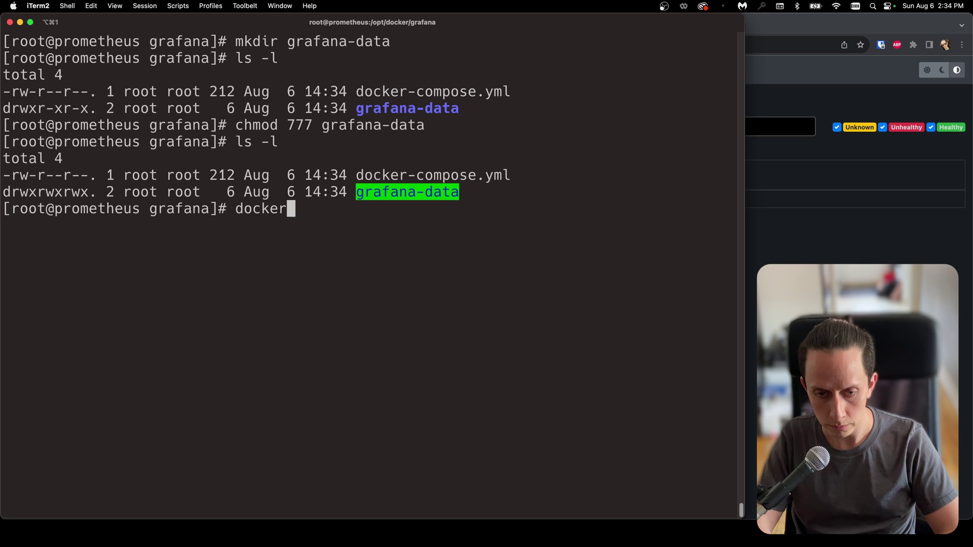
type("-c")
key("BackSpace")
key("BackSpace")
type("compose up -d")
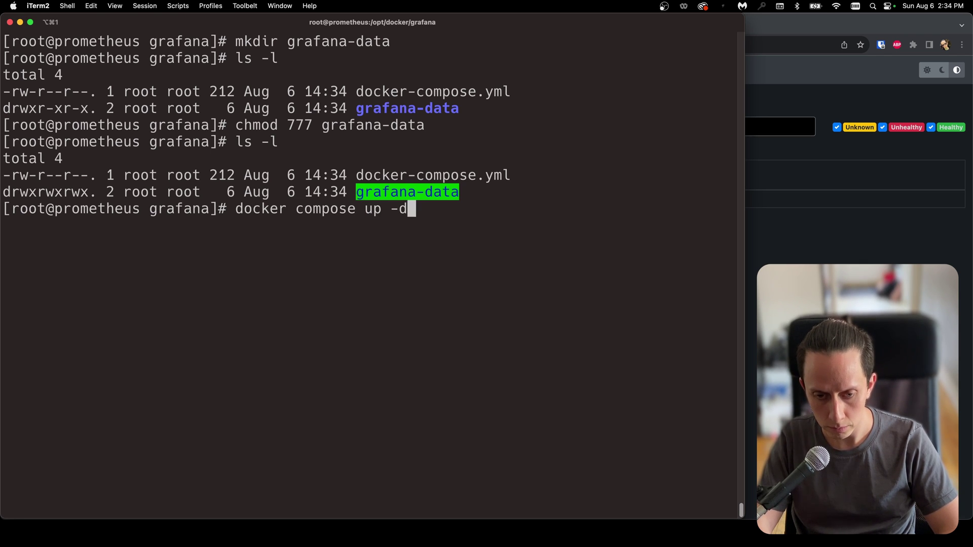
key("Return")
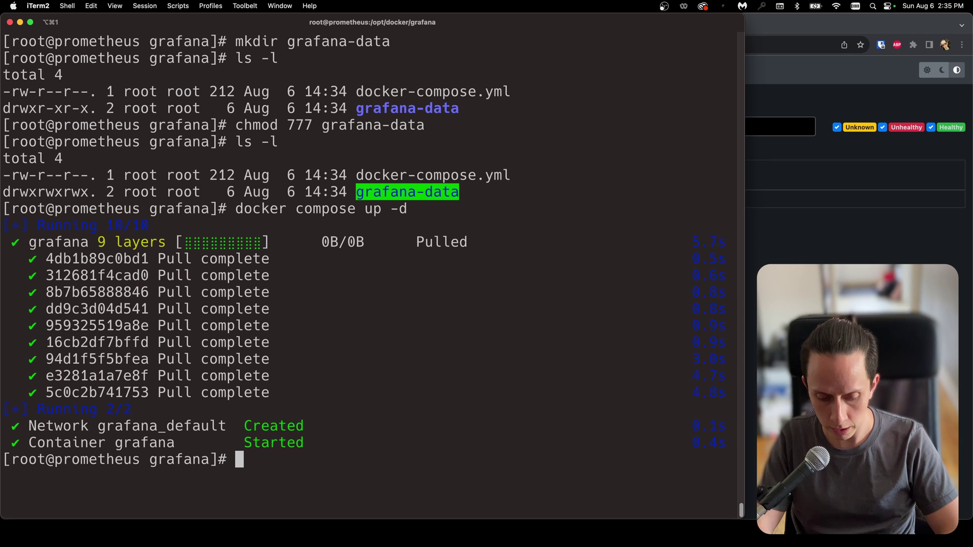
Step: Clear the terminal, list the running Docker containers and check the grafana container's name and port mapping
key("ctrl+l")
type("docker ps")
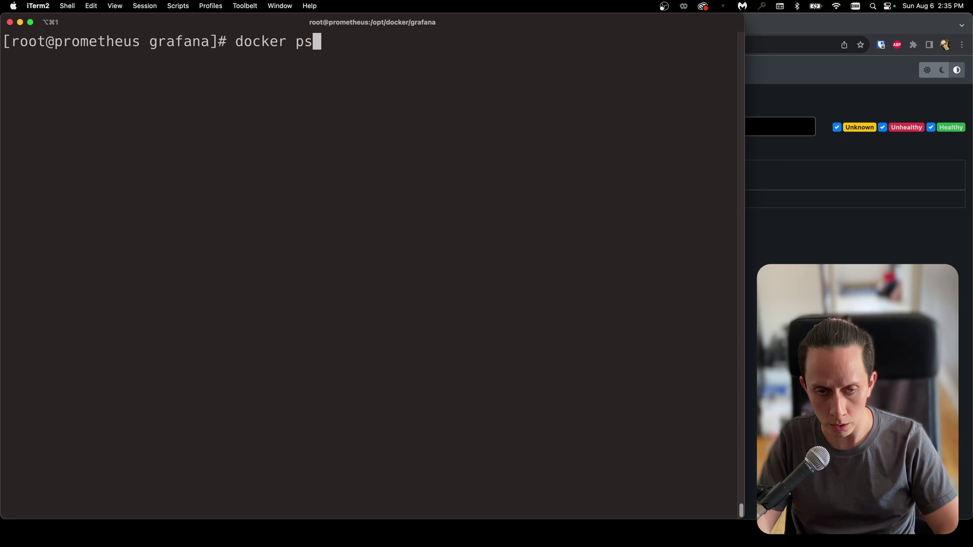
key("Return")
double_click(583, 110)
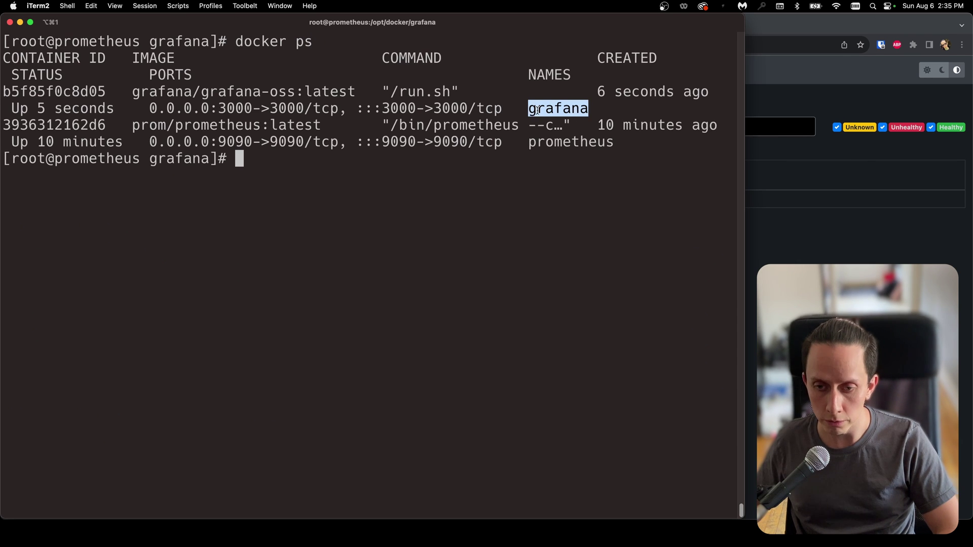
left_click_drag(222, 108, 303, 110)
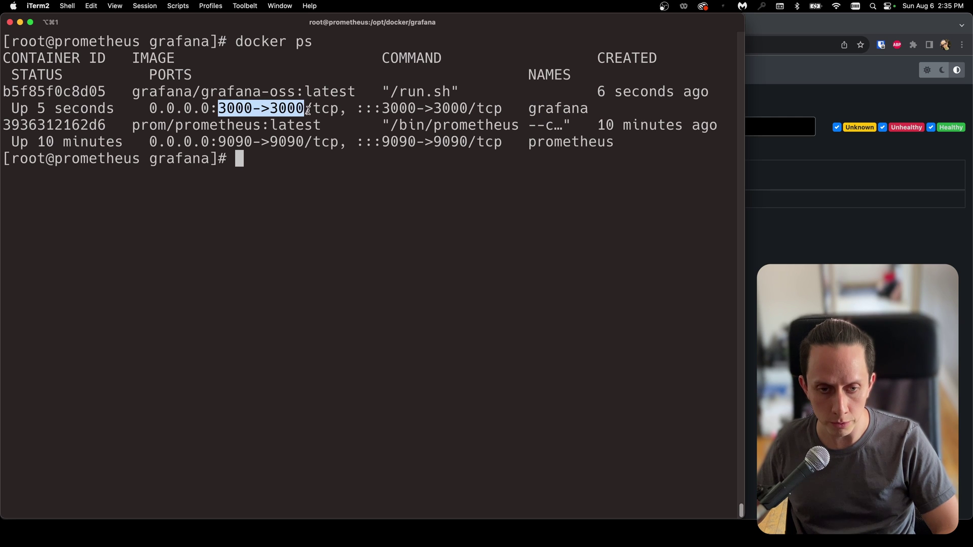
Step: Switch to Chrome and open Grafana at 192.168.0.200:3000 in a new tab
key("super+Tab")
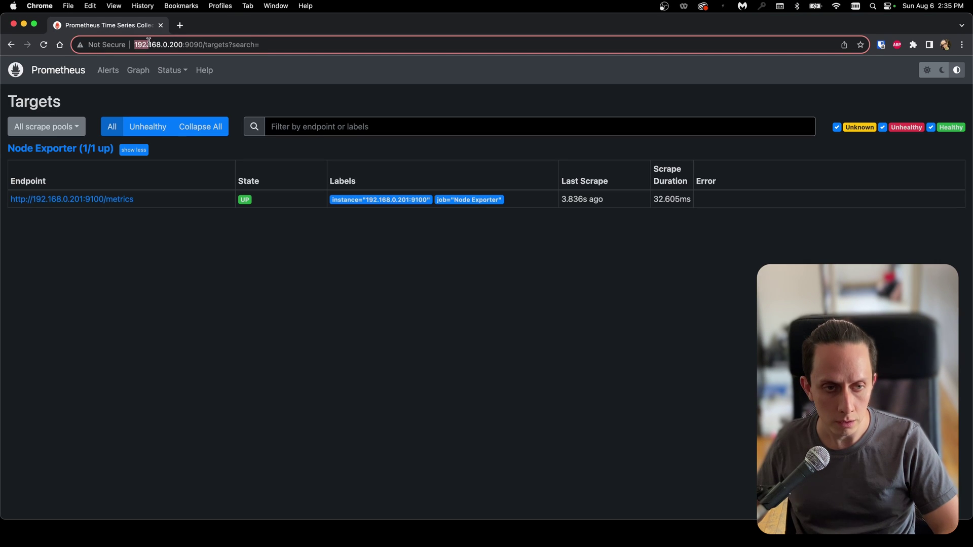
left_click(179, 26)
left_click(172, 44)
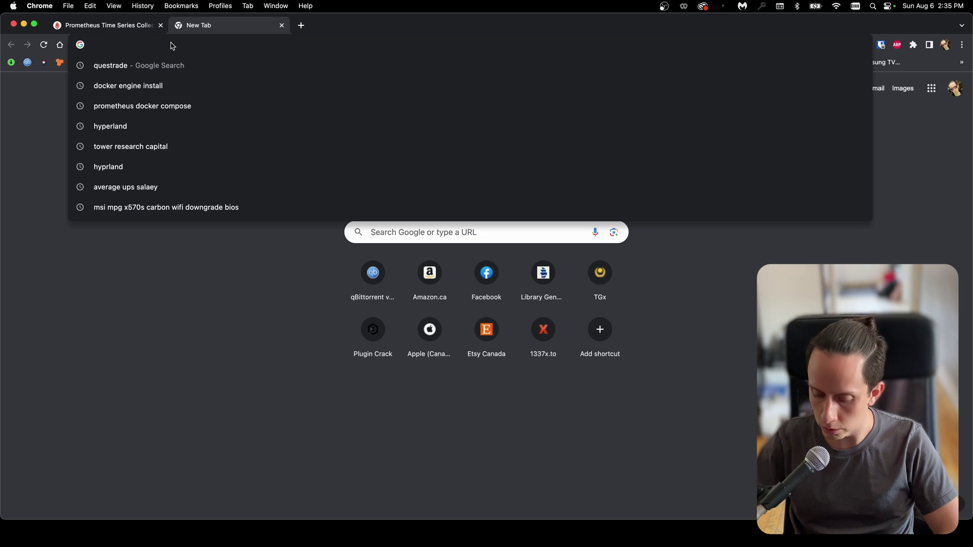
type("192.168.0.")
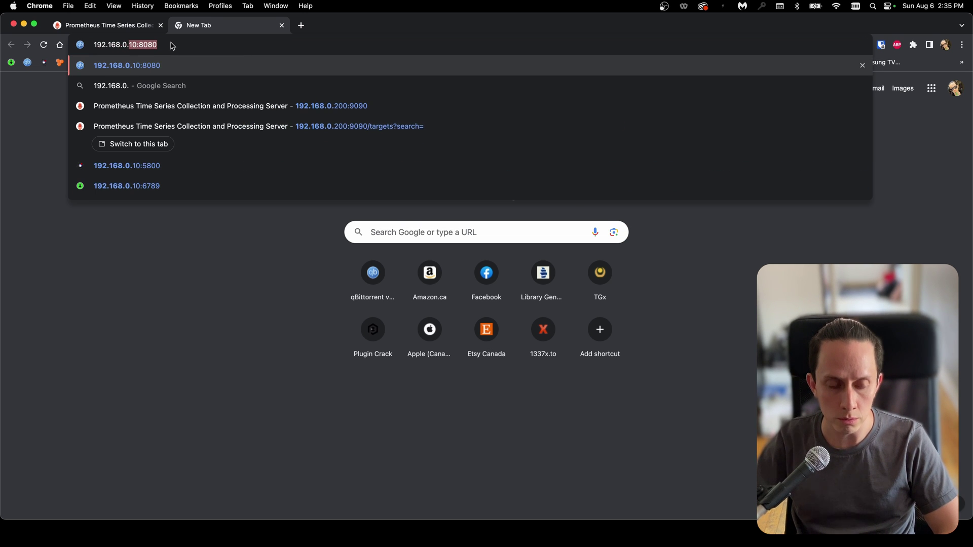
type("200")
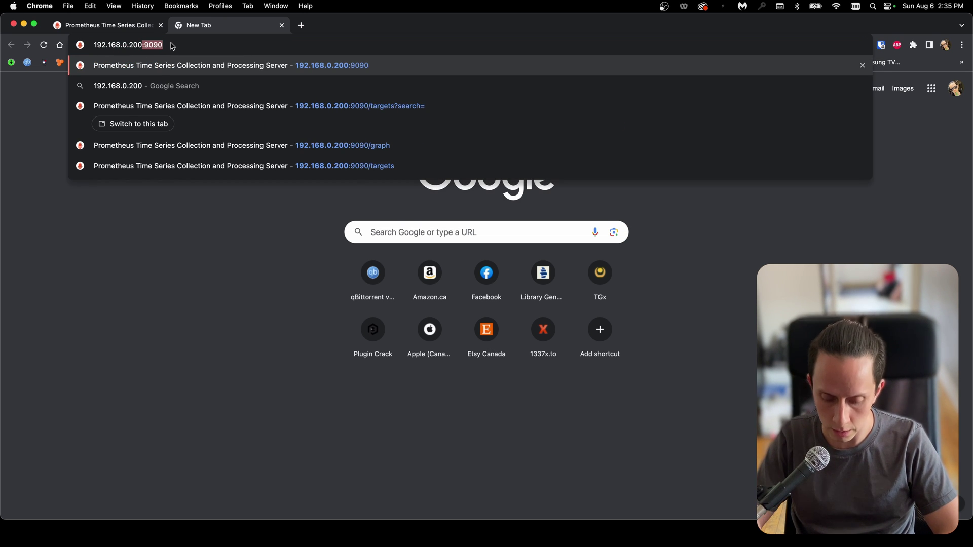
type(":3000")
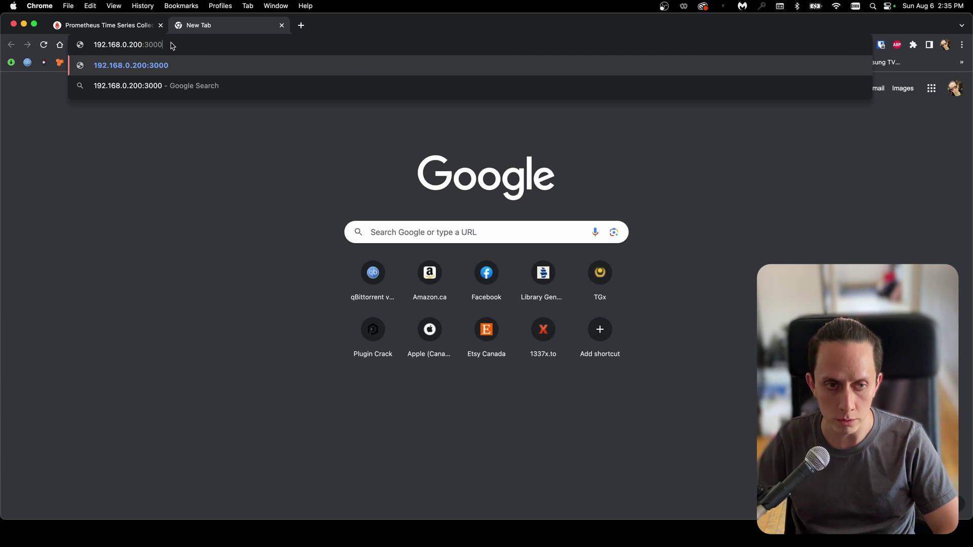
key("Return")
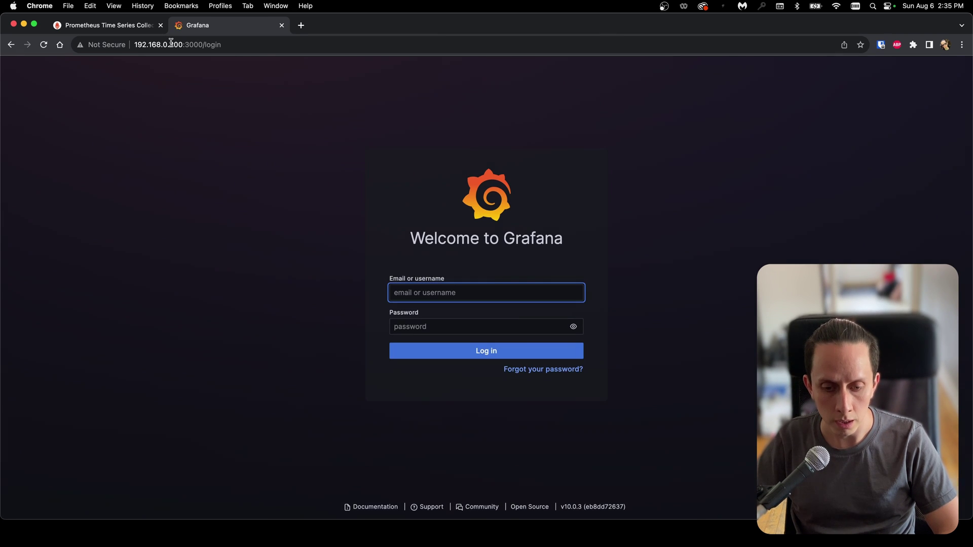
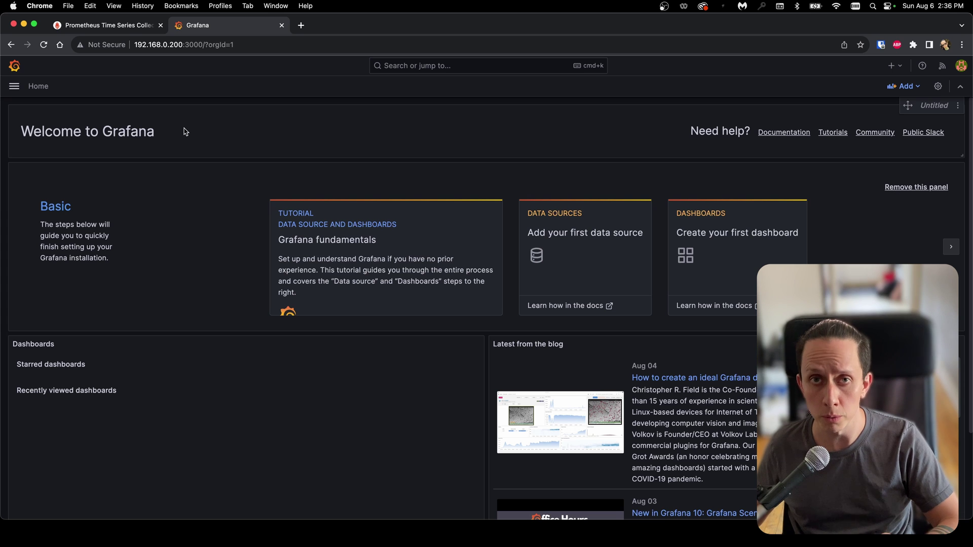
left_click(15, 88)
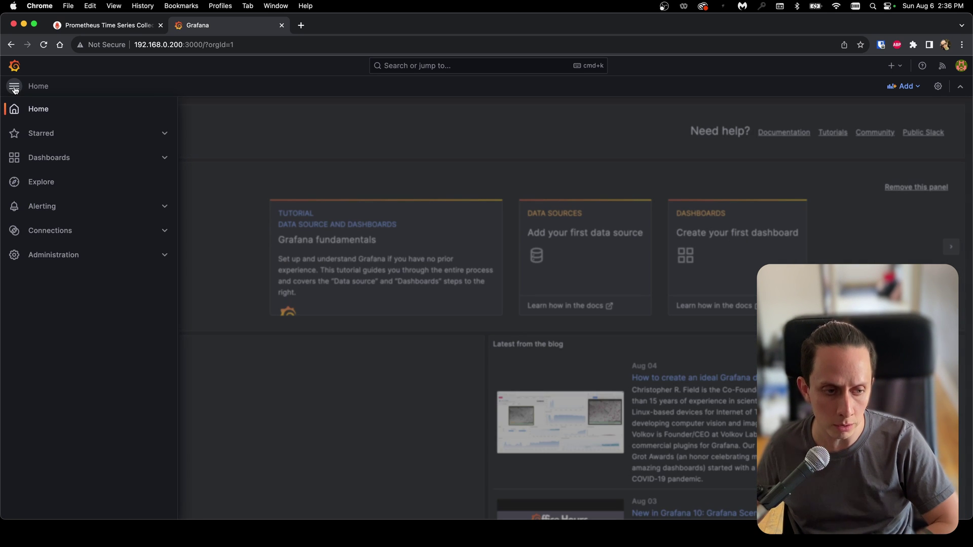
left_click(165, 231)
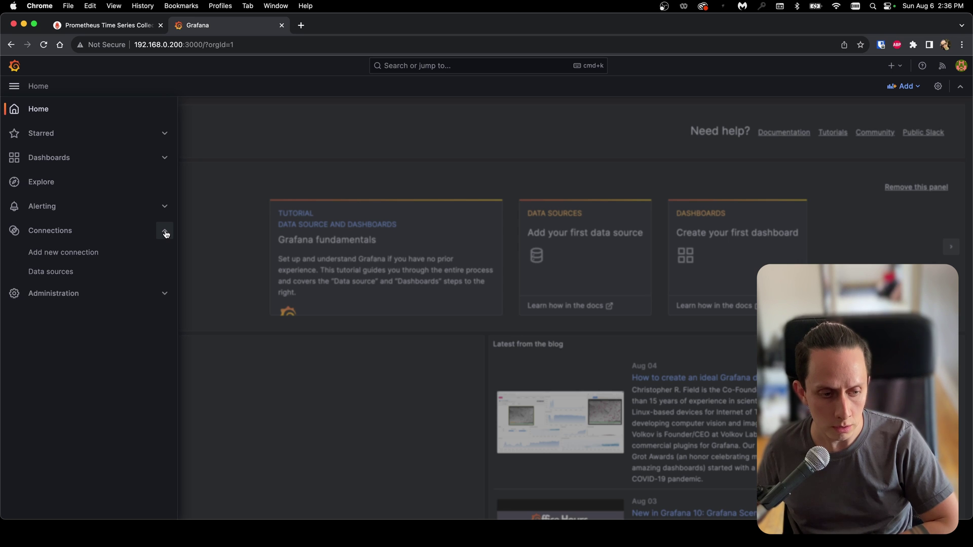
left_click(43, 273)
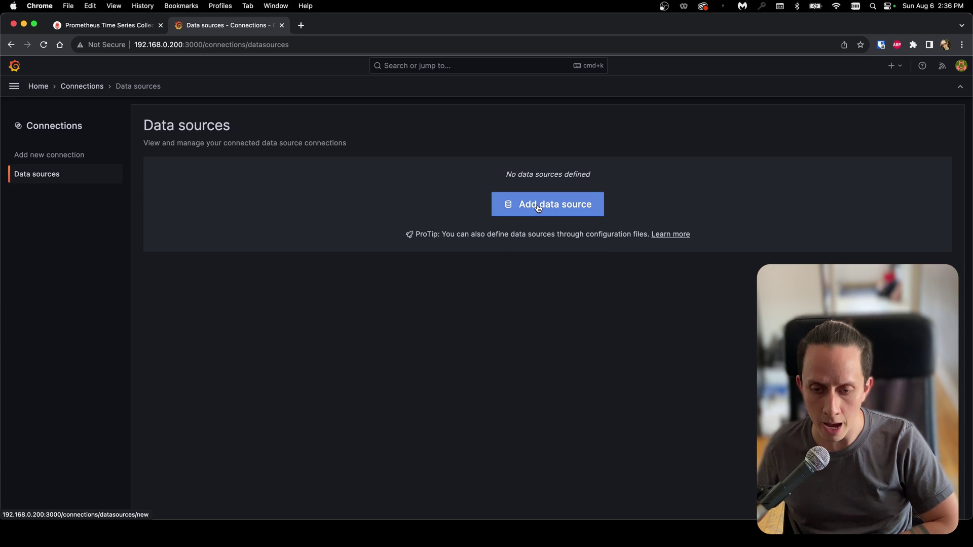
left_click(568, 217)
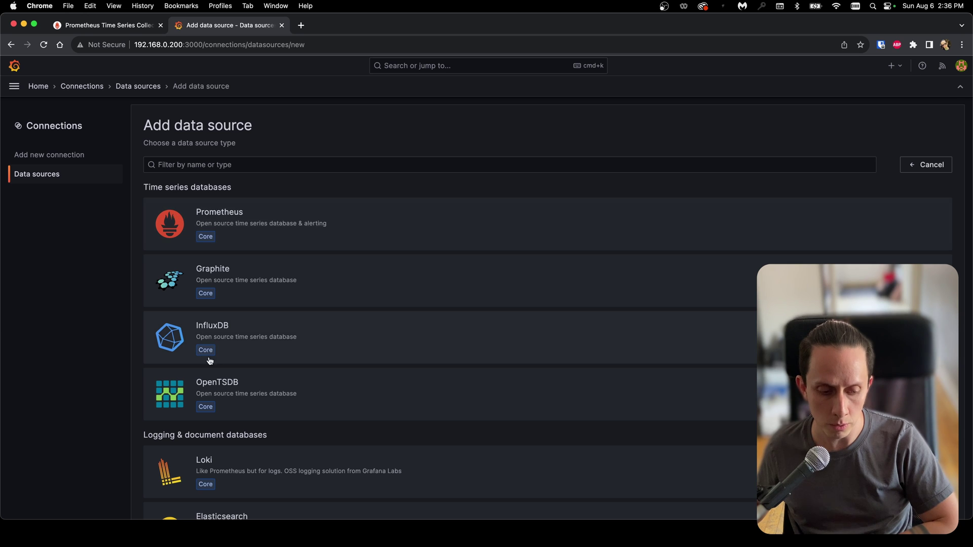
left_click(228, 215)
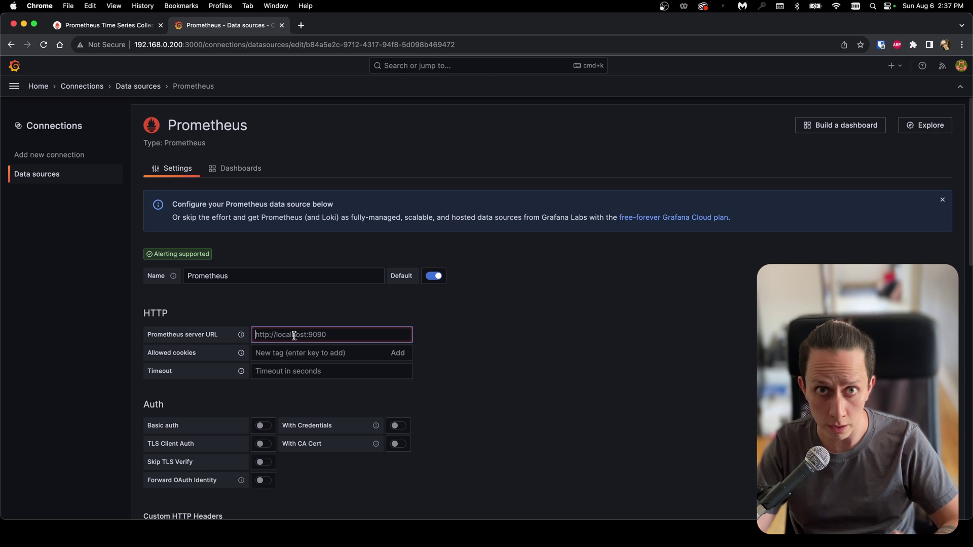
type("http")
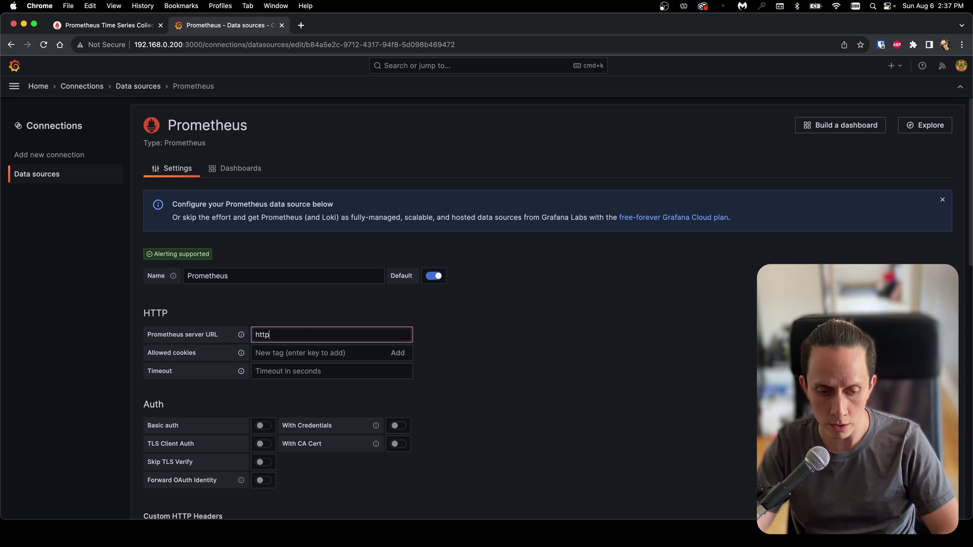
type("://192.168.0.200:9090")
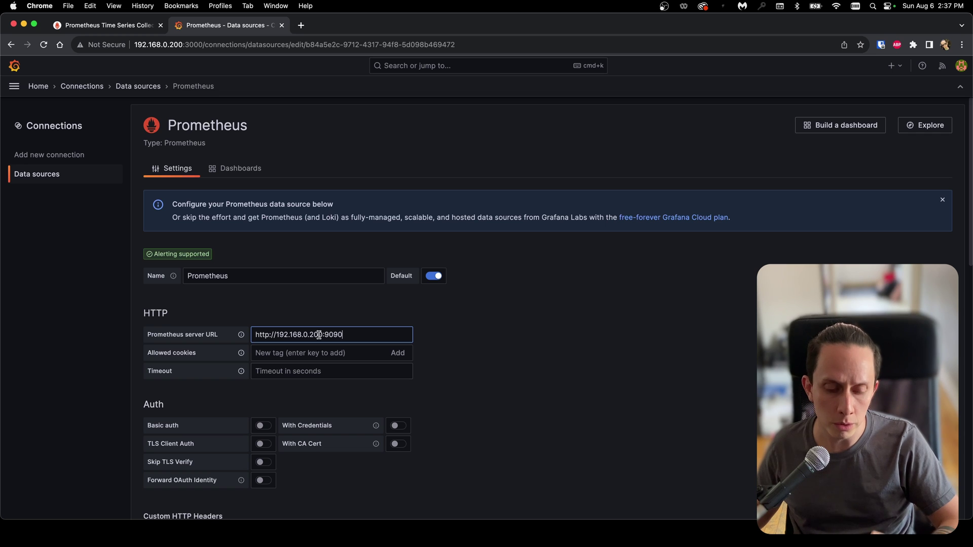
Step: Save and test the Prometheus data source with its remaining settings left at their defaults
scroll(430, 349, "down", 1)
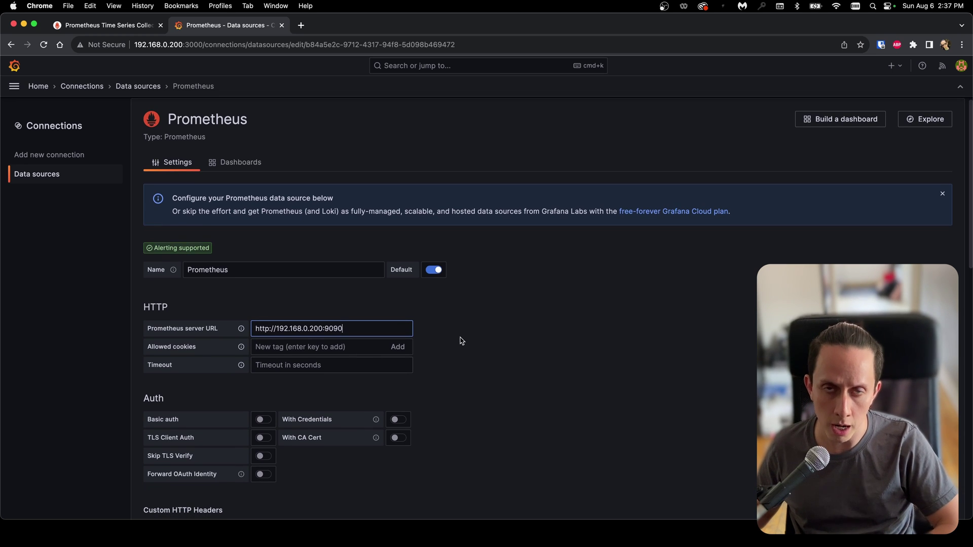
scroll(462, 340, "down", 5)
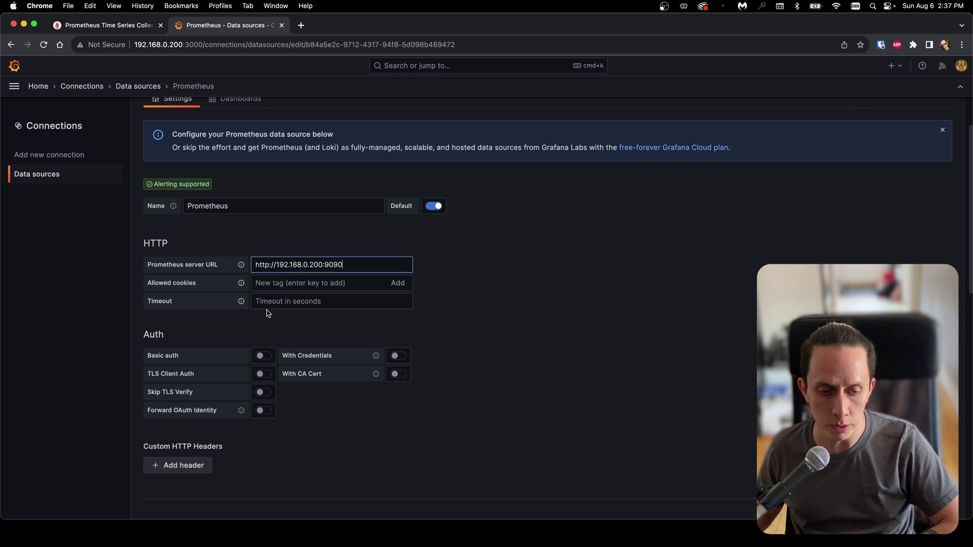
scroll(346, 412, "down", 15)
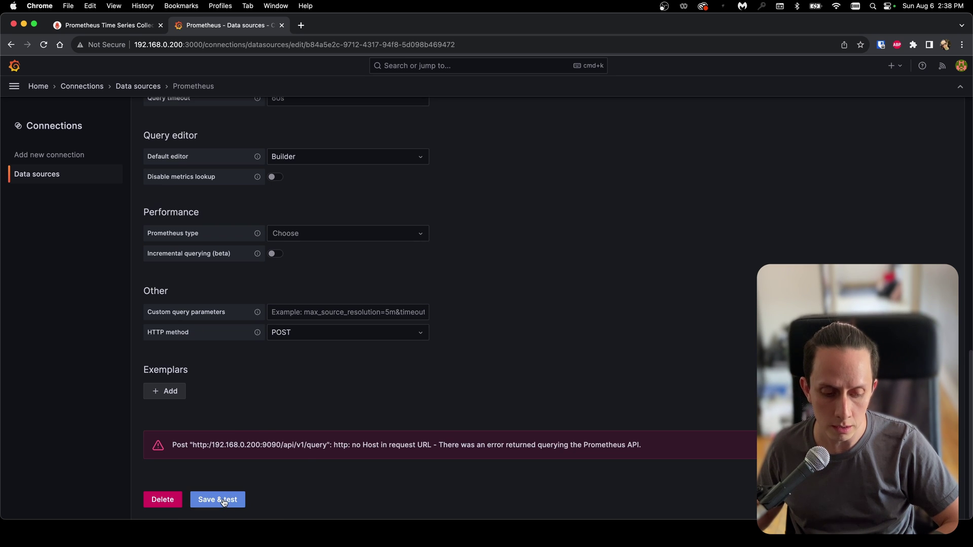
left_click(224, 501)
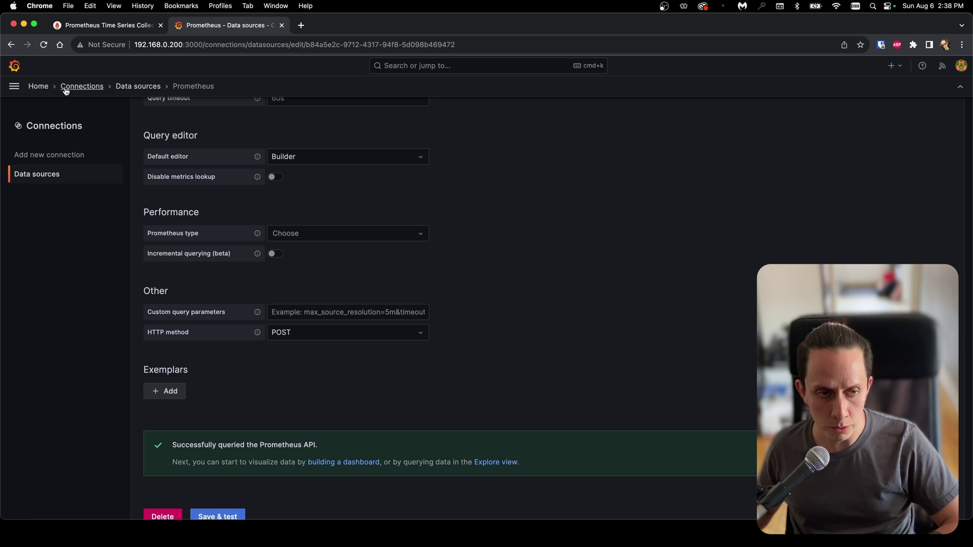
Step: Go to Grafana's dashboards and open the page for importing a new dashboard
left_click(14, 88)
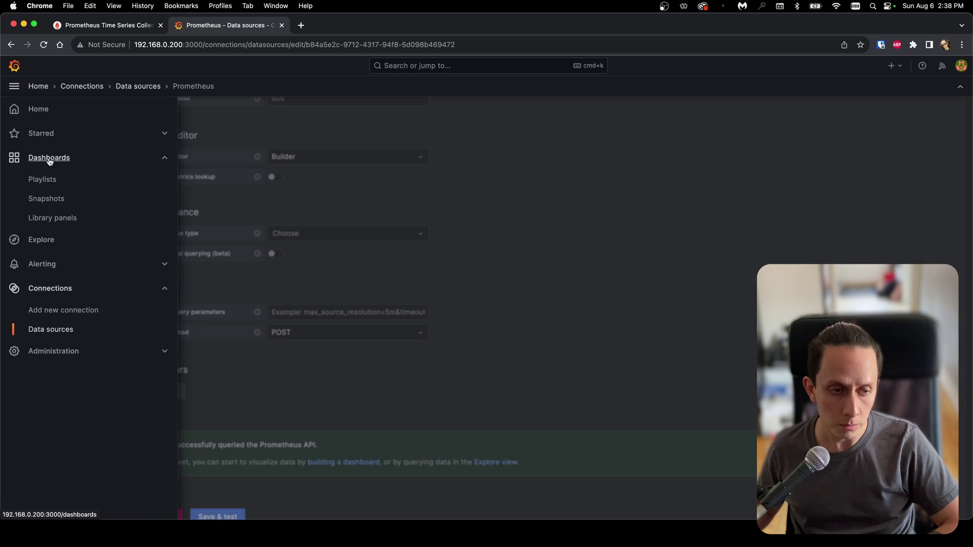
left_click(46, 159)
left_click(926, 165)
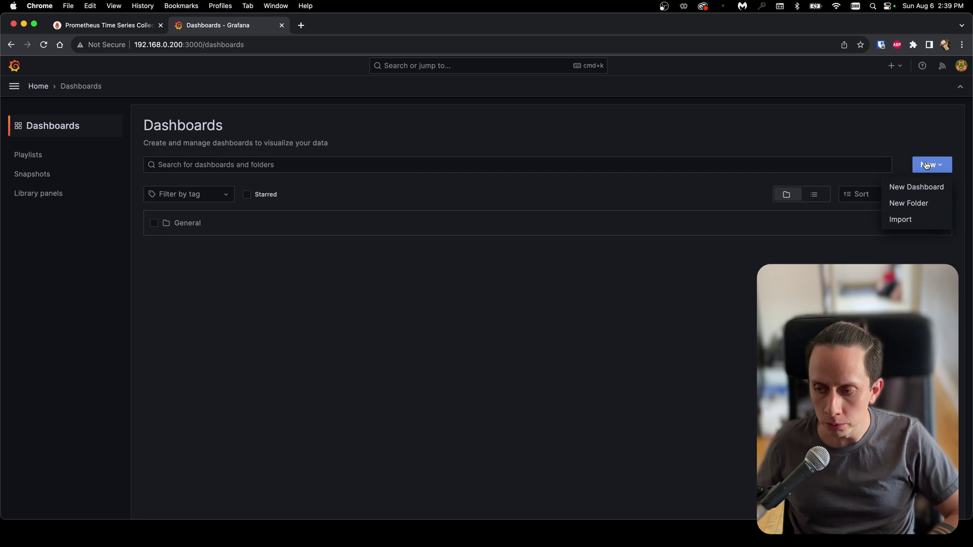
left_click(905, 222)
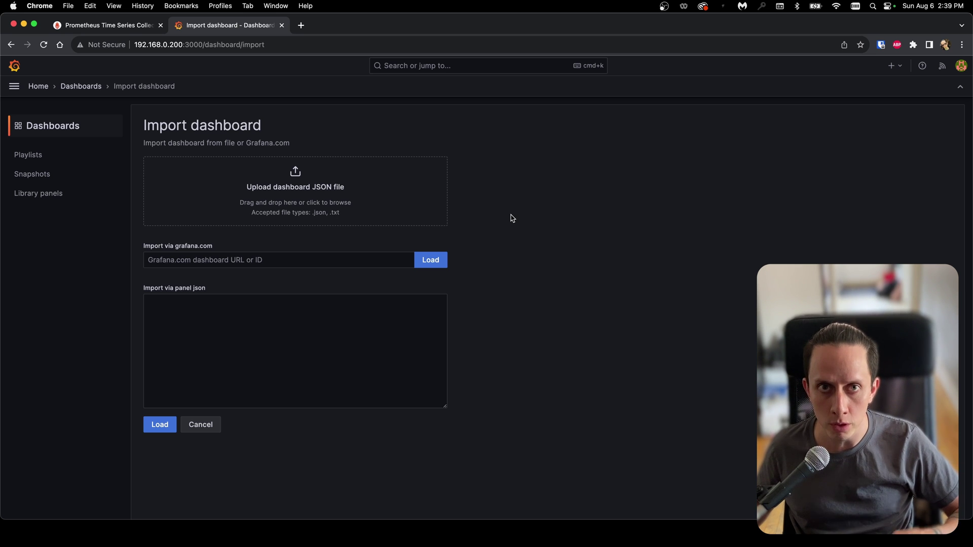
Step: Search Google for "node exporter full dashboard" in a new tab and open the Node Exporter Full page on Grafana Labs
left_click(301, 25)
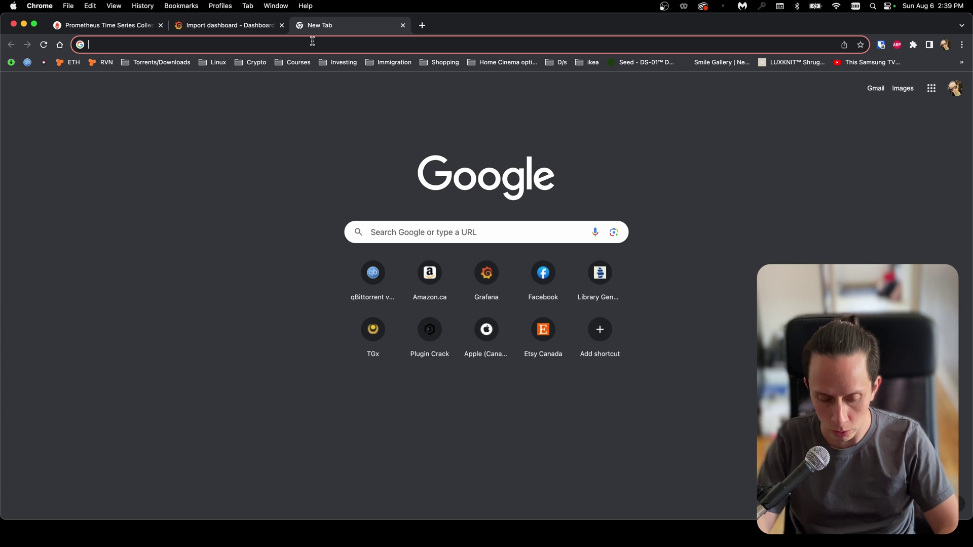
type("node exporter")
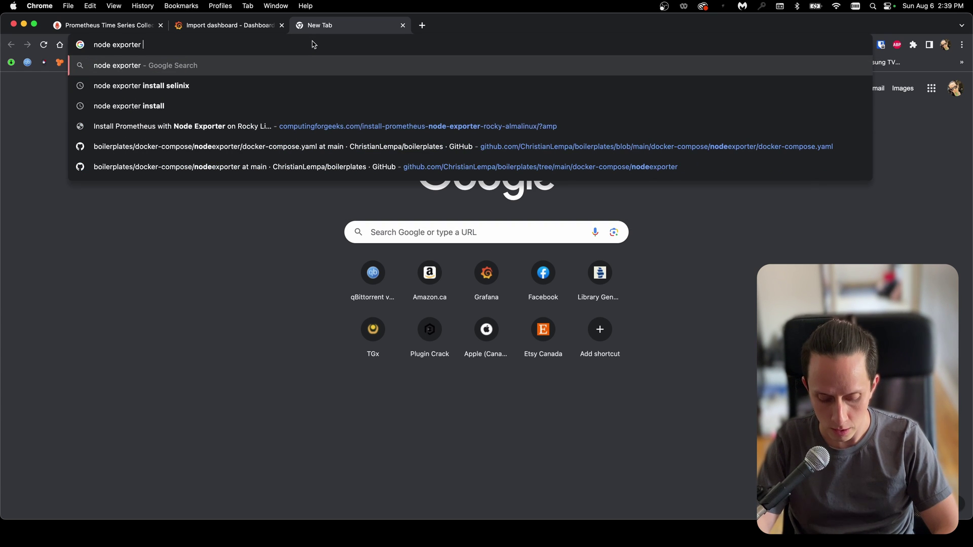
type(" full ")
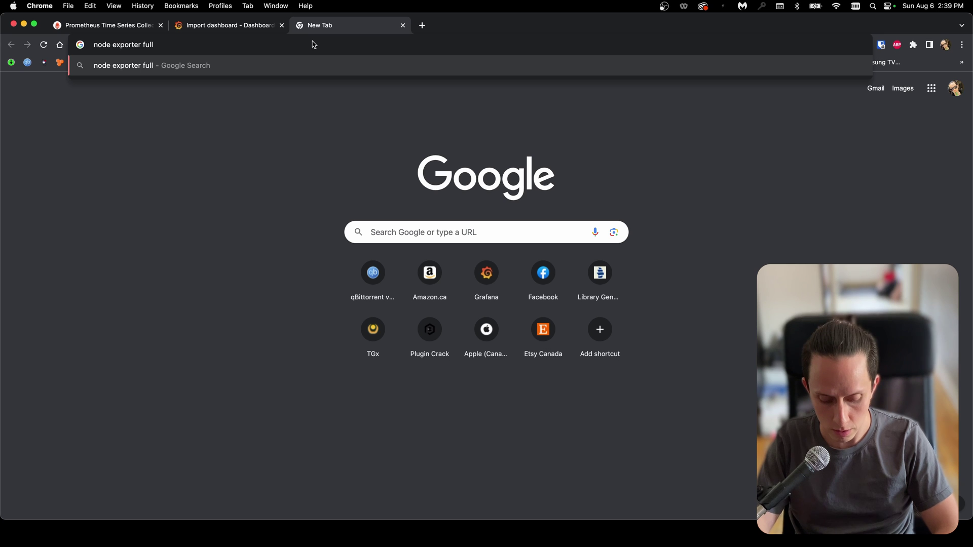
type("dashbo")
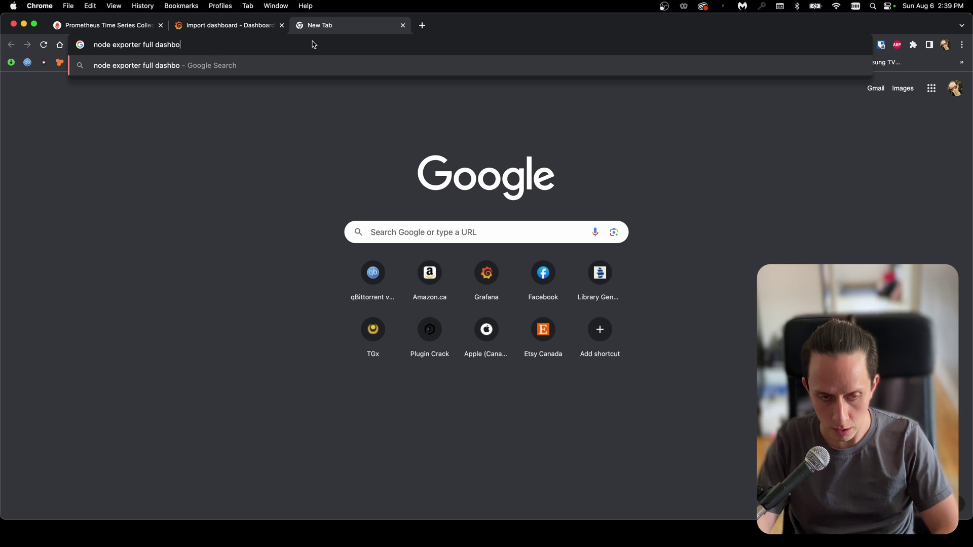
type("ard")
key("Return")
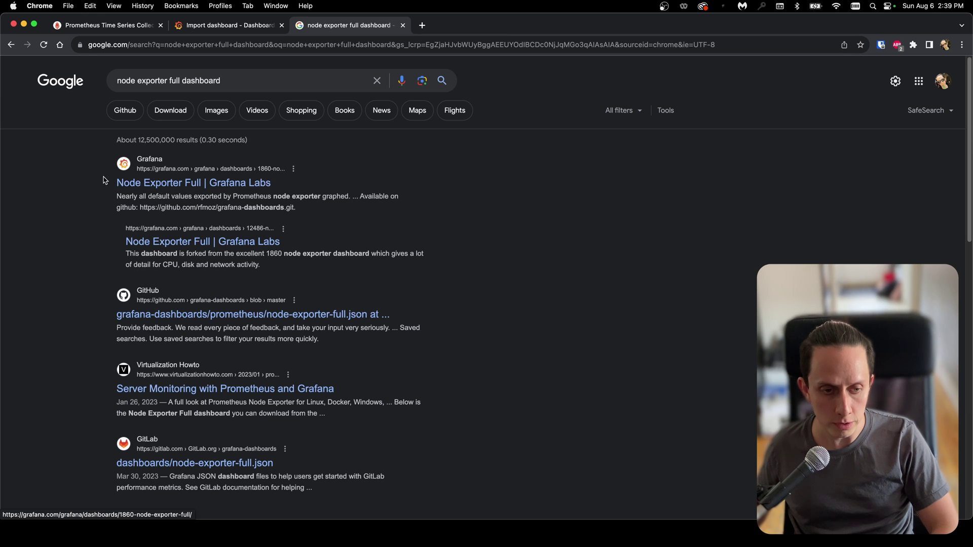
left_click(166, 184)
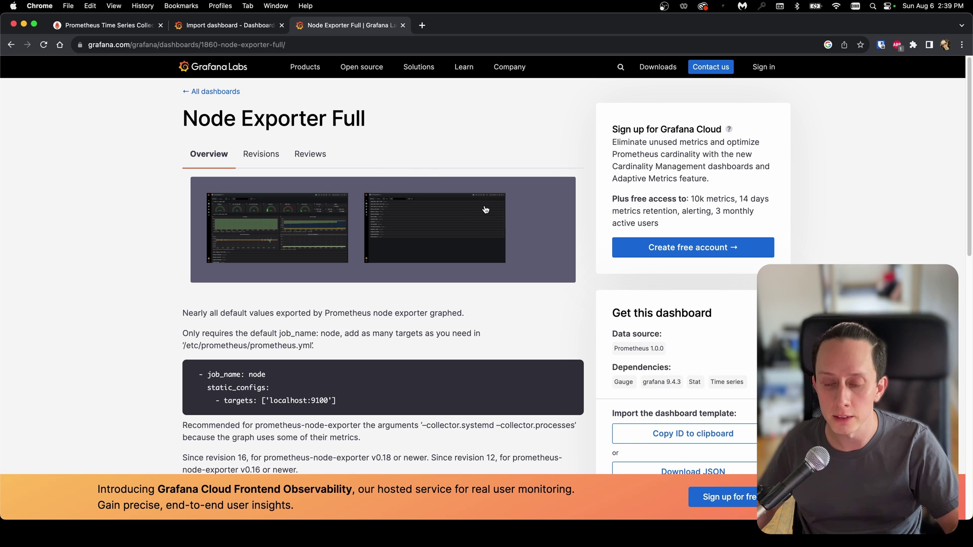
Step: Find the Node Exporter Full dashboard's ID and load 1860 via grafana.com on Grafana's Import dashboard page
scroll(515, 208, "down", 15)
scroll(652, 202, "up", 1)
left_click_drag(626, 153, 650, 154)
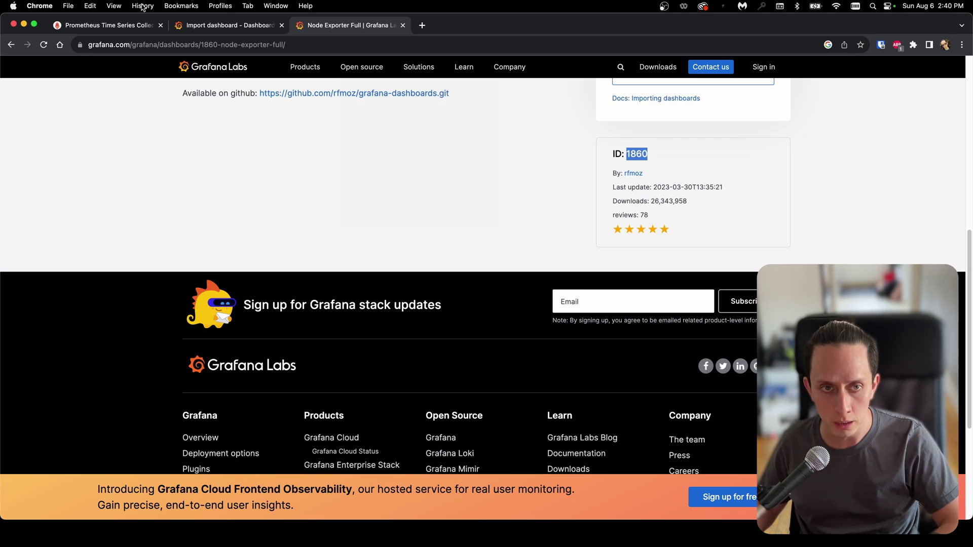
left_click(212, 27)
left_click(199, 261)
type("1860")
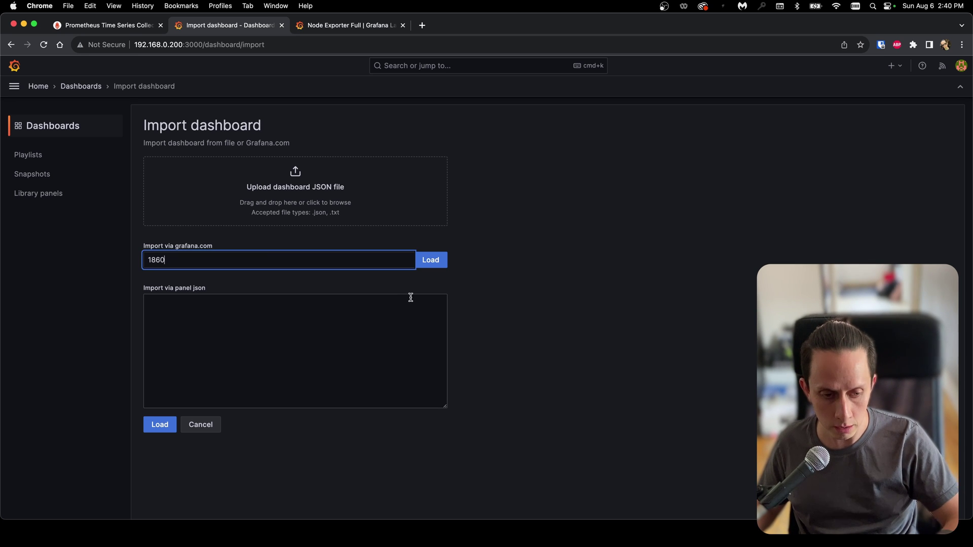
left_click(436, 261)
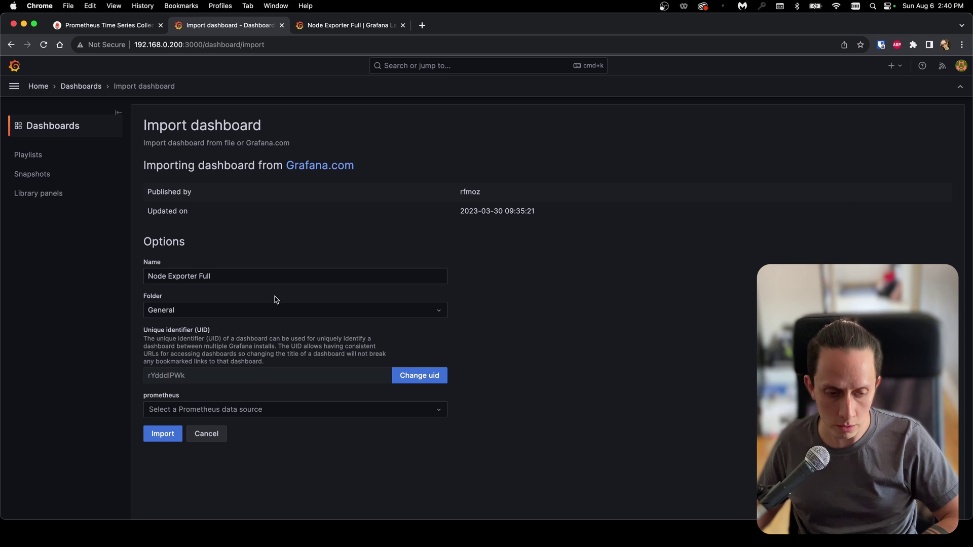
Step: Import the dashboard under the name Node Exporter Full with Prometheus (default) as its data source
left_click(238, 275)
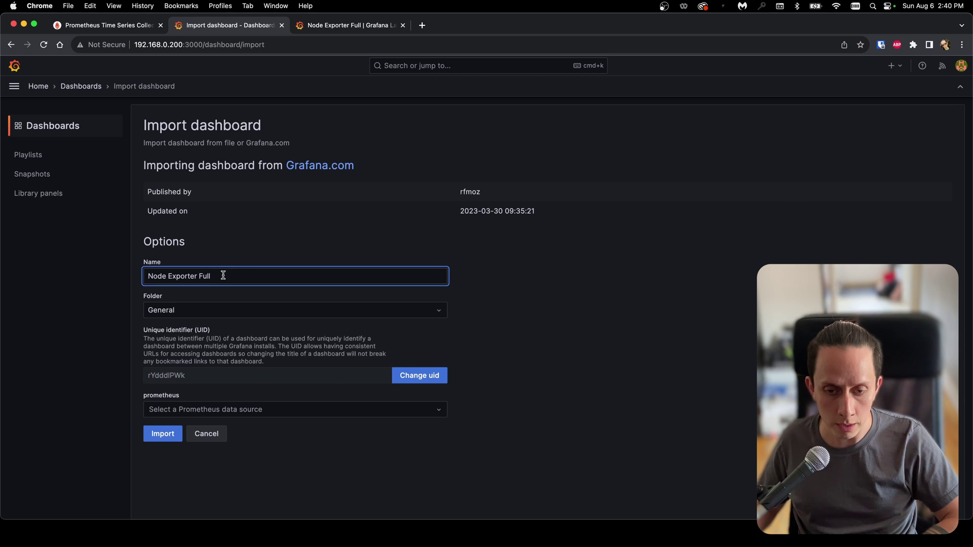
left_click_drag(217, 275, 140, 278)
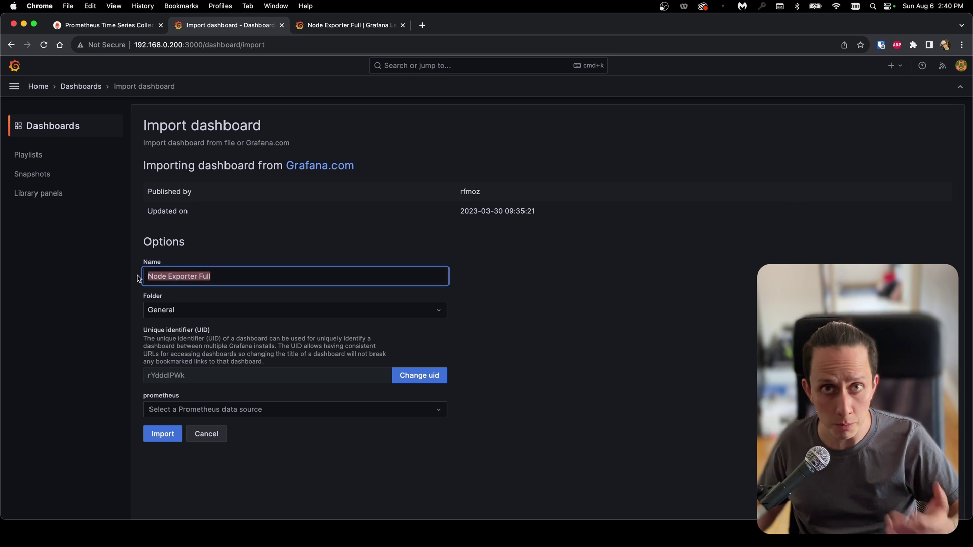
left_click(186, 293)
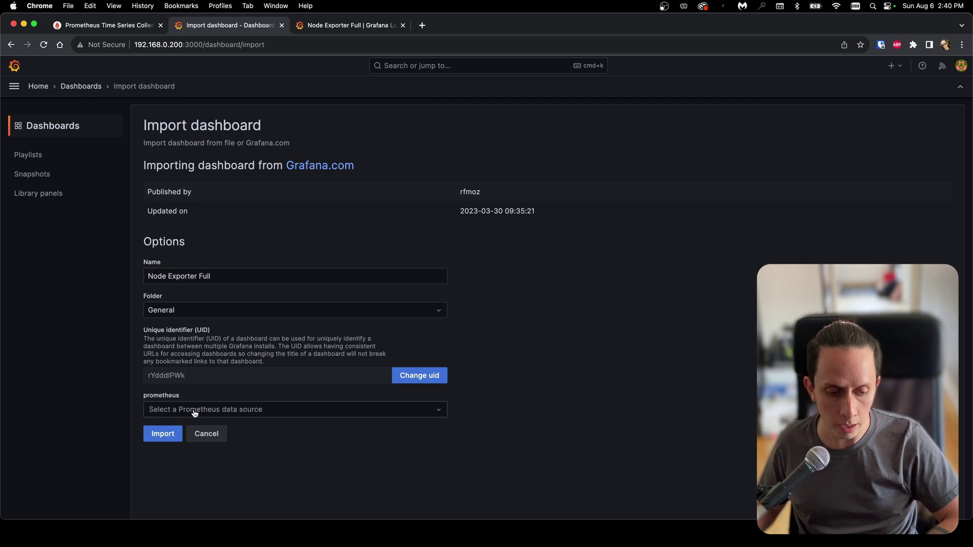
left_click(434, 414)
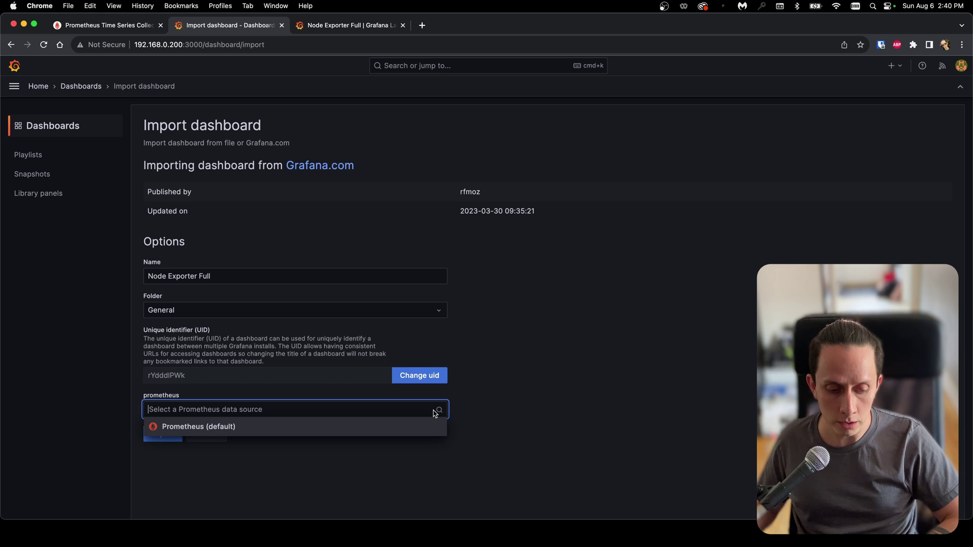
left_click(189, 427)
left_click(163, 433)
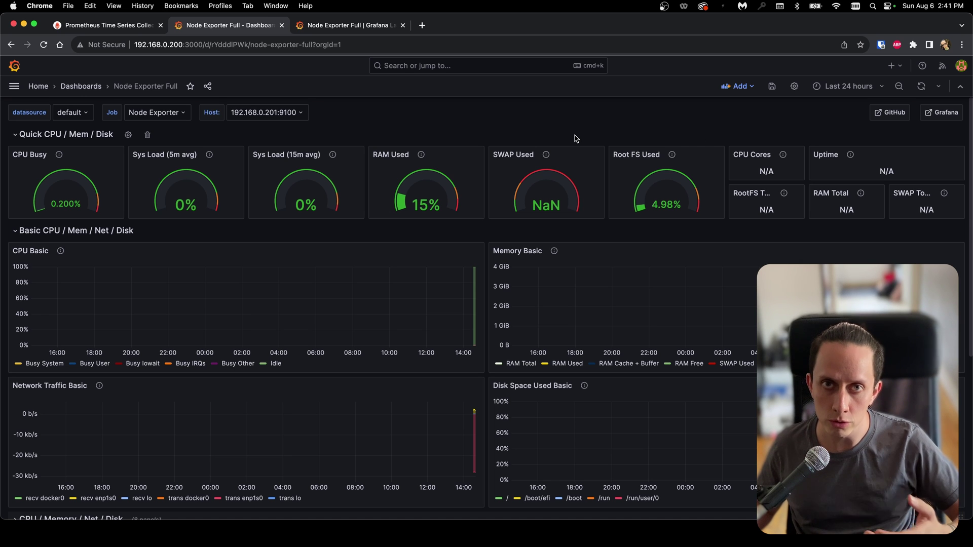
Step: Switch to iTerm2, exit the current SSH session and log in as root at 192.168.0.201 with the account password
key("super+Tab")
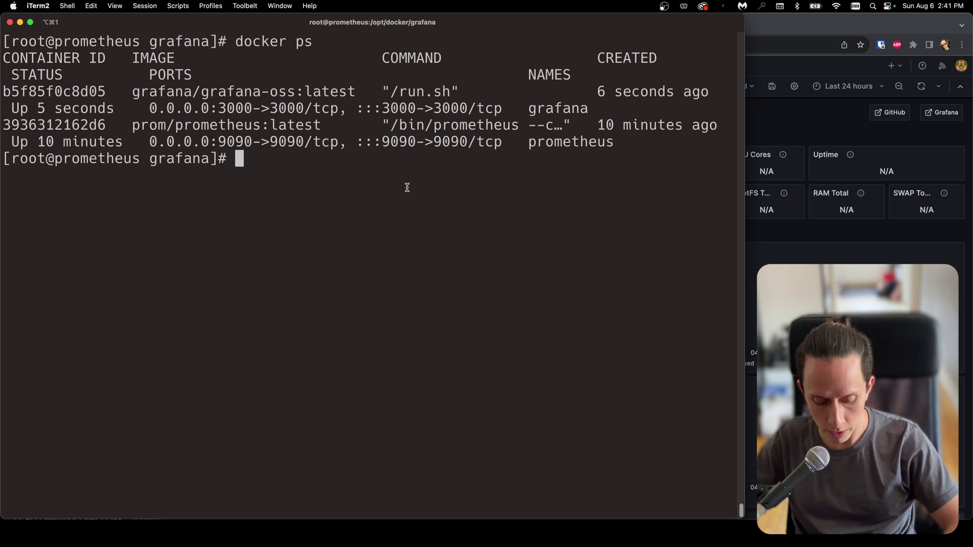
type("exit")
key("Return")
type("ssh root@192.168.0.201")
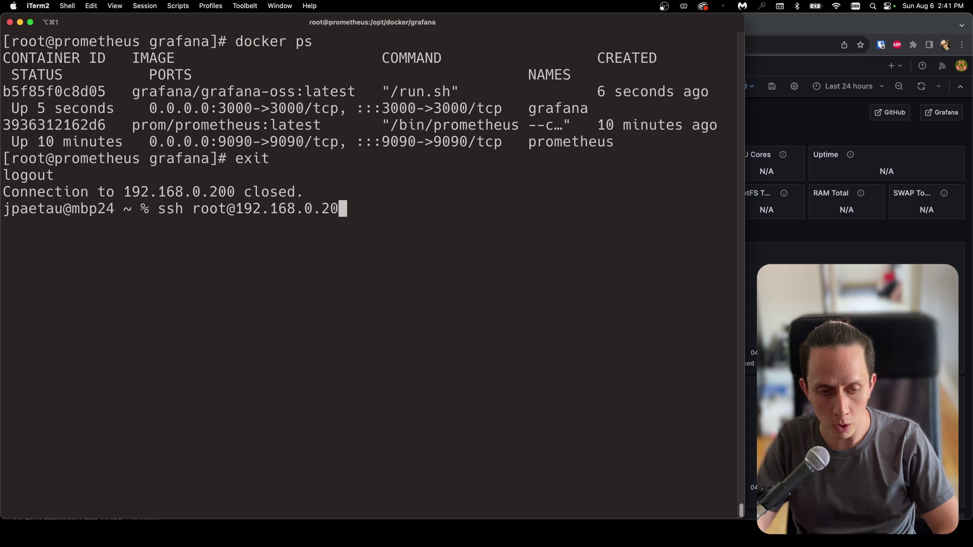
key("Return")
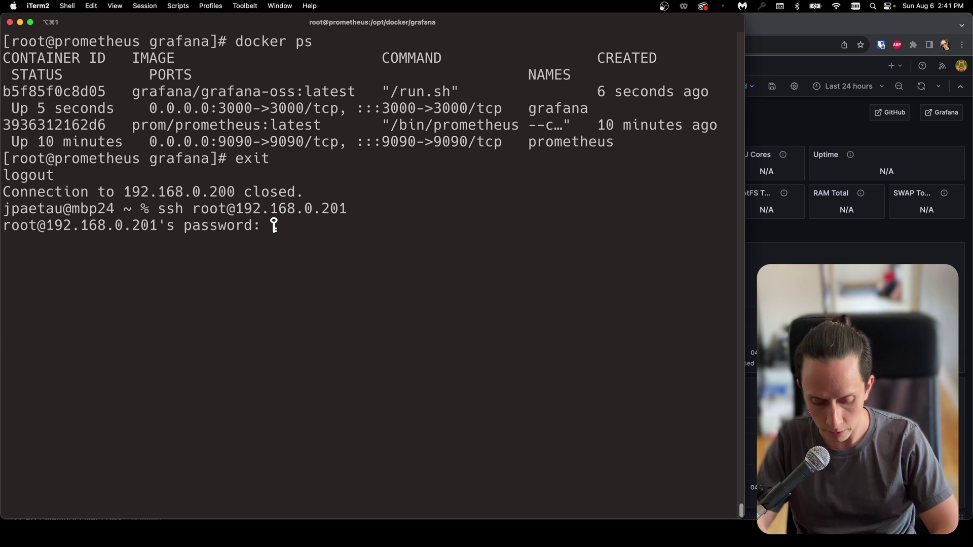
key("Return")
Step: Start four background CPU load processes on the server with yes > /dev/null &
type("yes > /dev")
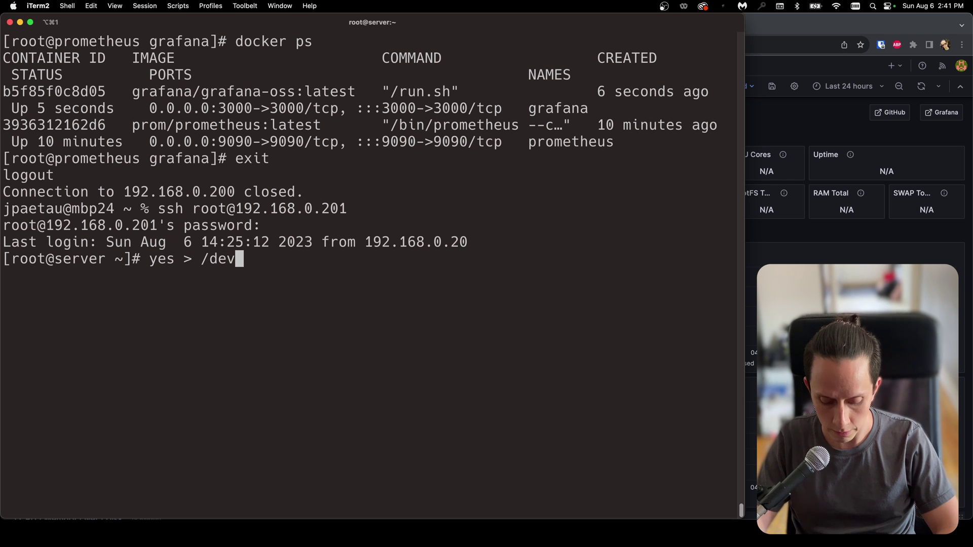
type("/null &")
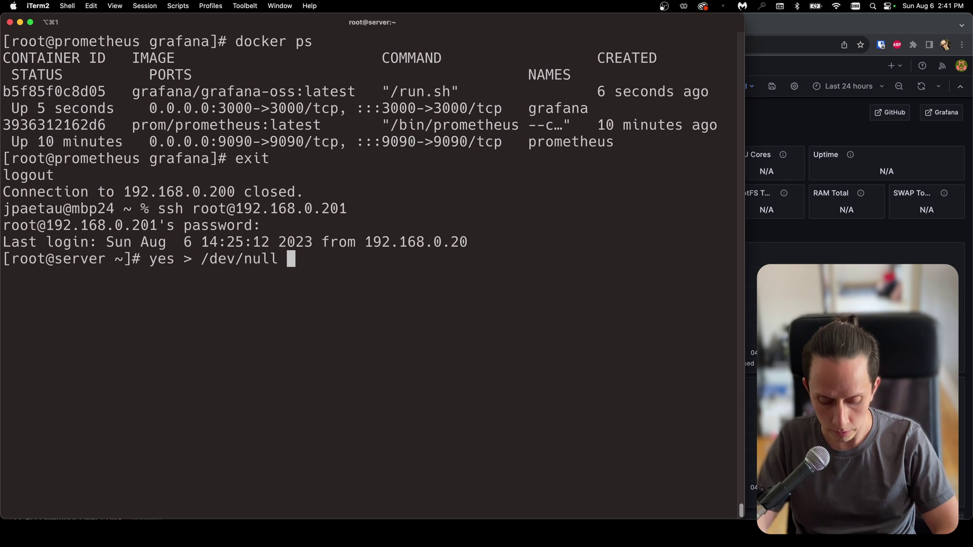
key("Return")
key("Up")
key("Return")
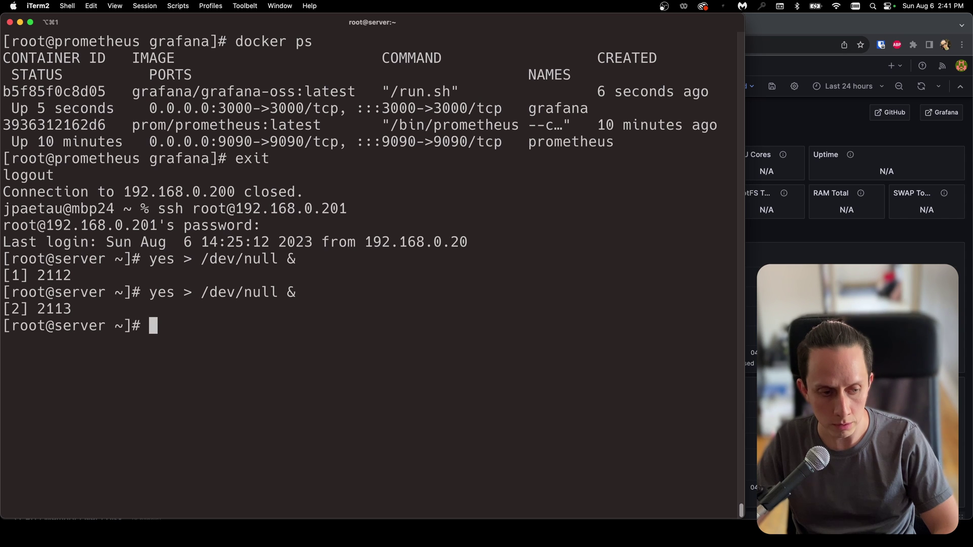
key("Up")
key("Return")
key("Up")
key("Return")
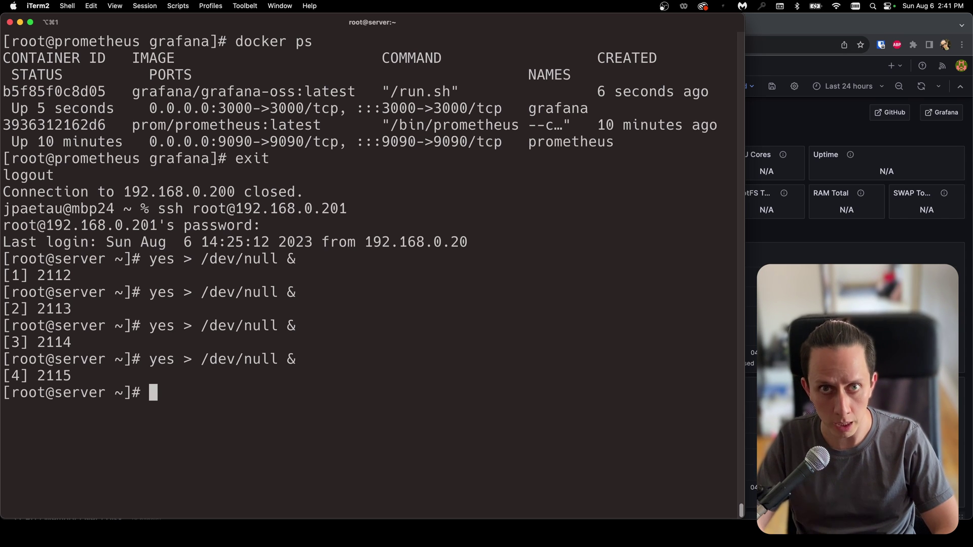
Step: Clear the terminal and run htop to check the server's CPU load
key("ctrl+l")
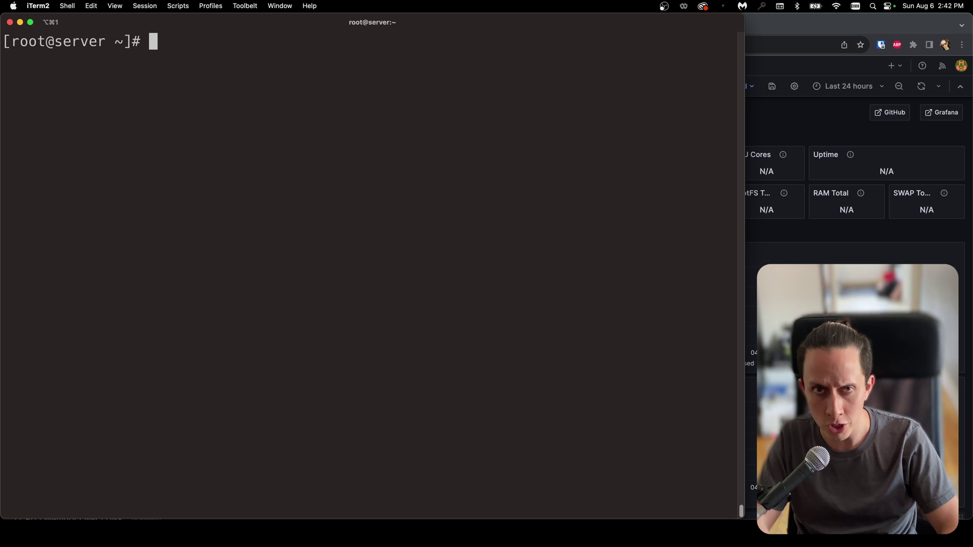
type("htop")
key("Return")
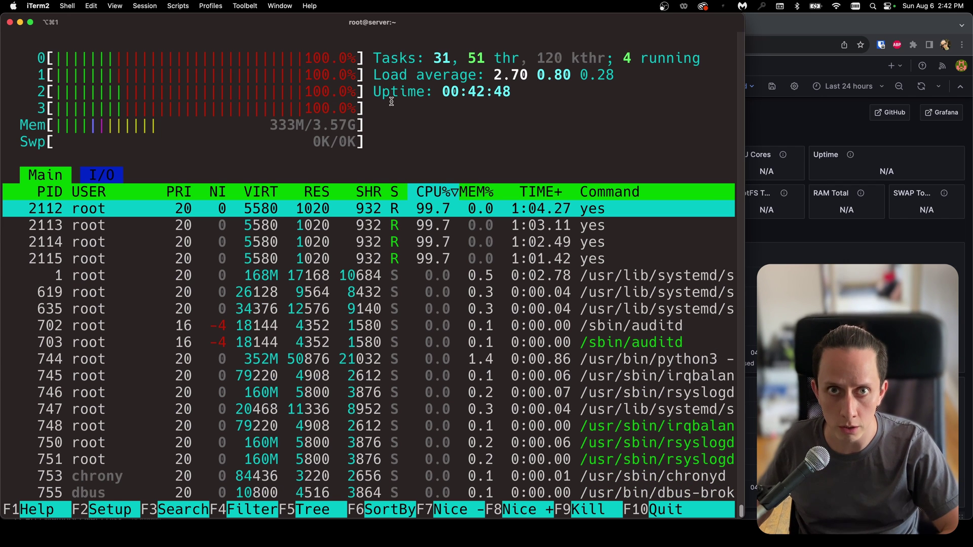
Step: Switch to Chrome and set the Node Exporter Full dashboard's time range to Last 5 minutes
left_click(839, 110)
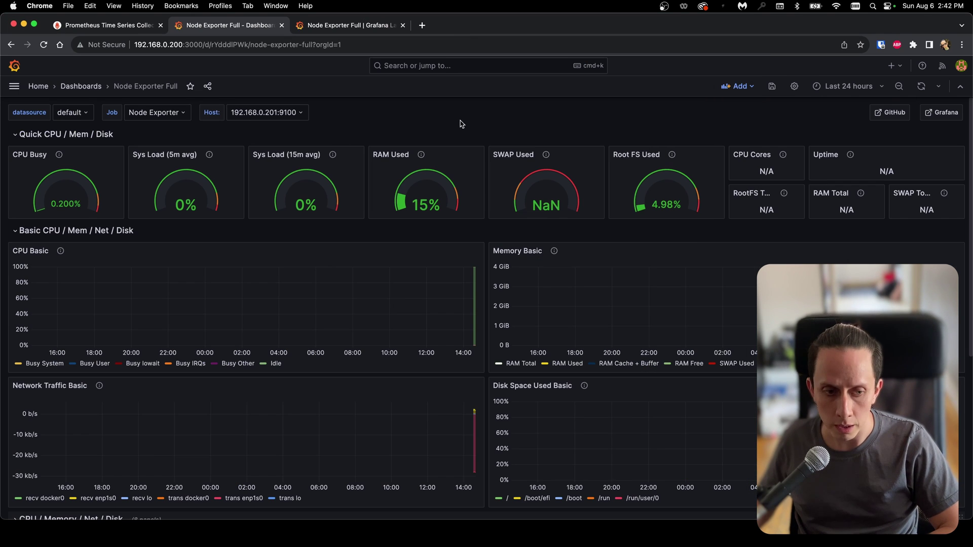
left_click(848, 86)
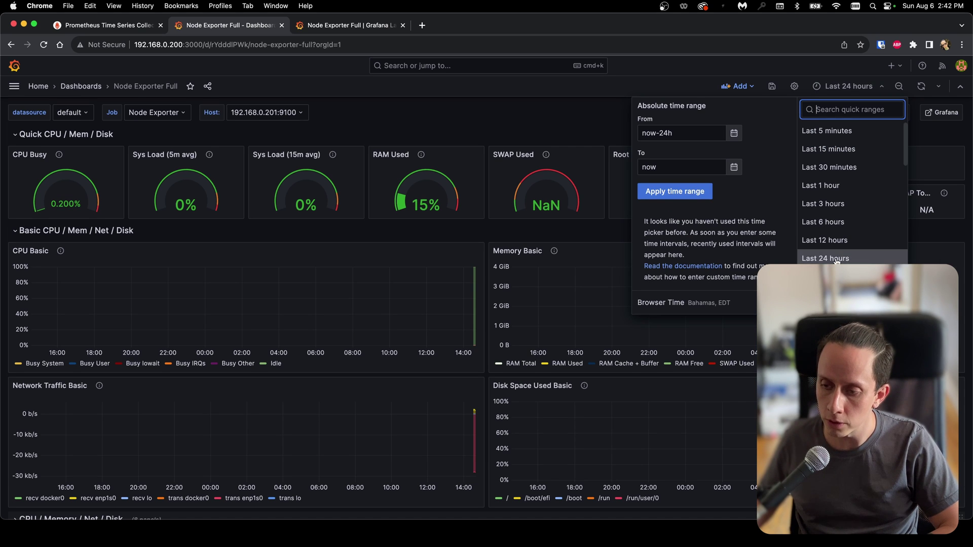
left_click(850, 133)
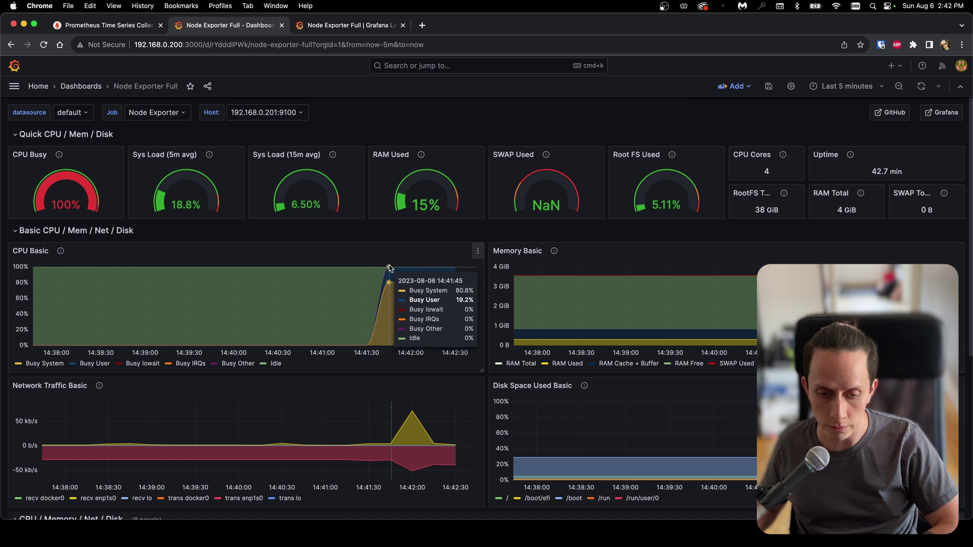
Step: Collapse the Basic CPU / Mem / Net / Disk row on the dashboard
left_click(17, 236)
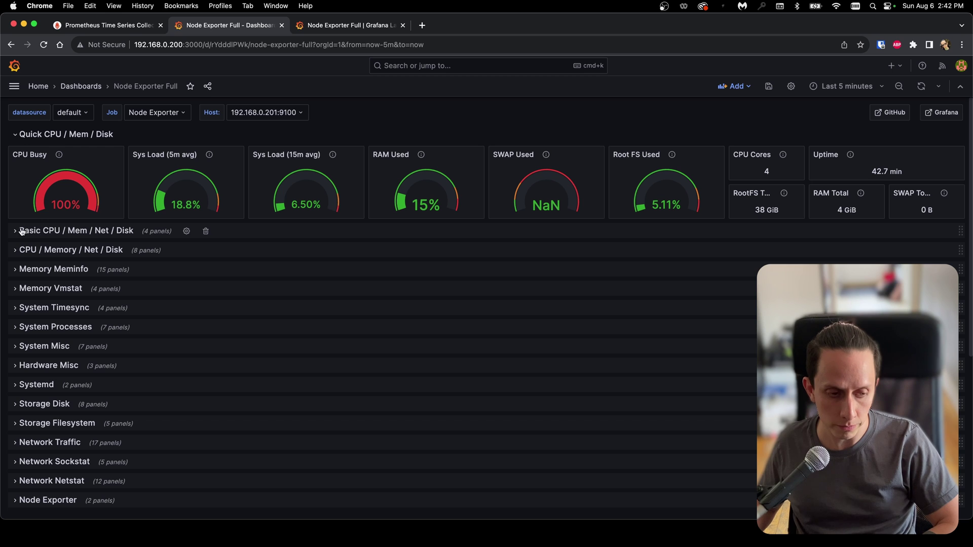
left_click(16, 233)
left_click(16, 234)
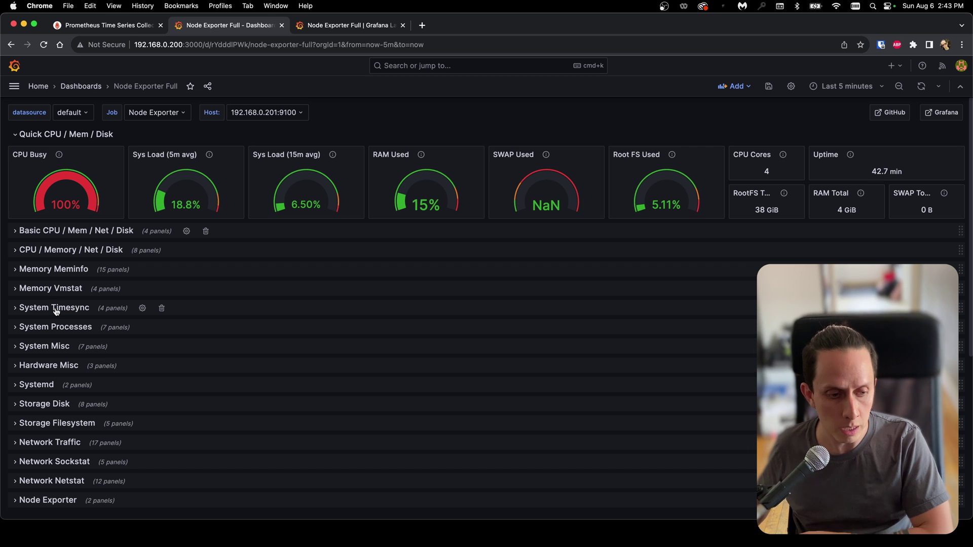
Step: Expand the CPU / Memory / Net / Disk row and sort the CPU panel's legend by Max in descending order
left_click(17, 254)
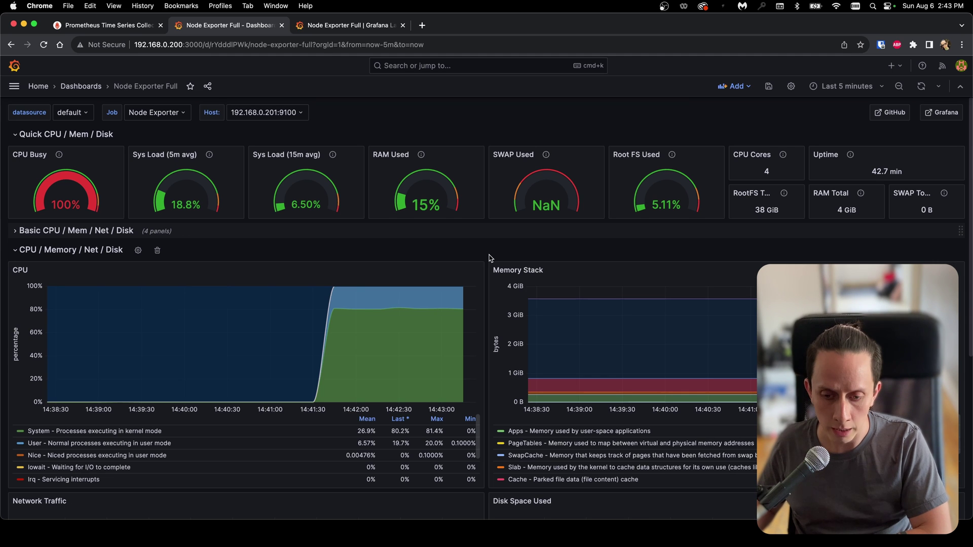
scroll(490, 258, "down", 2)
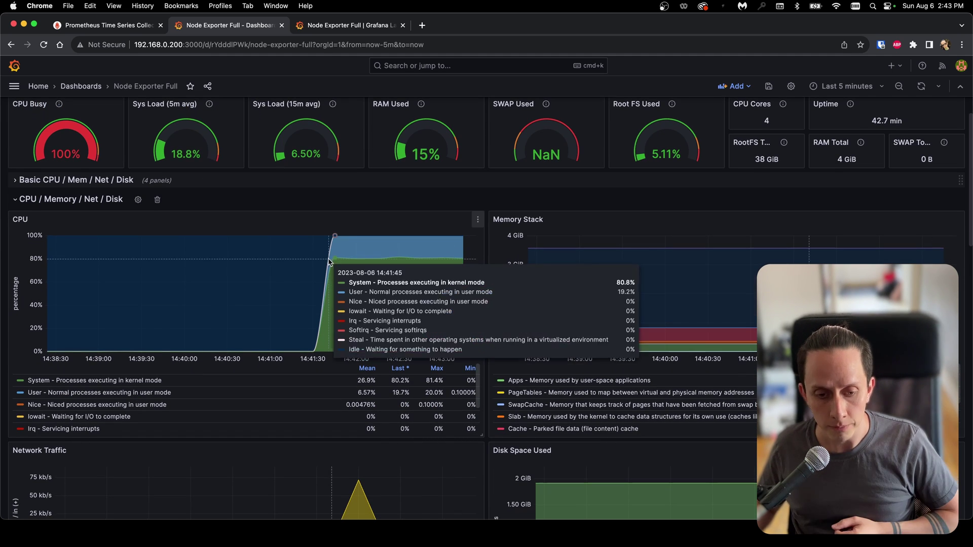
left_click(439, 370)
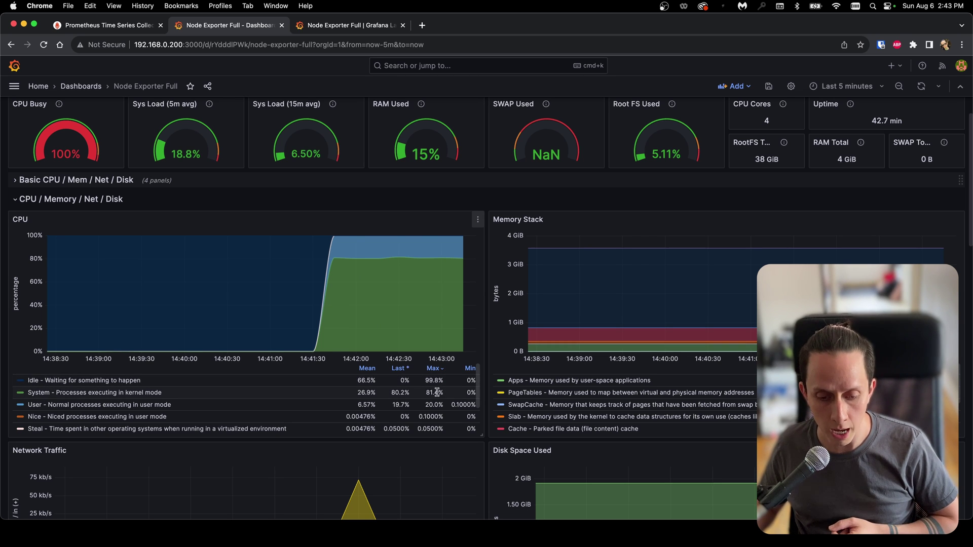
Step: Isolate the System series in the CPU graph to inspect it, and restore the display of all series
left_click(59, 393)
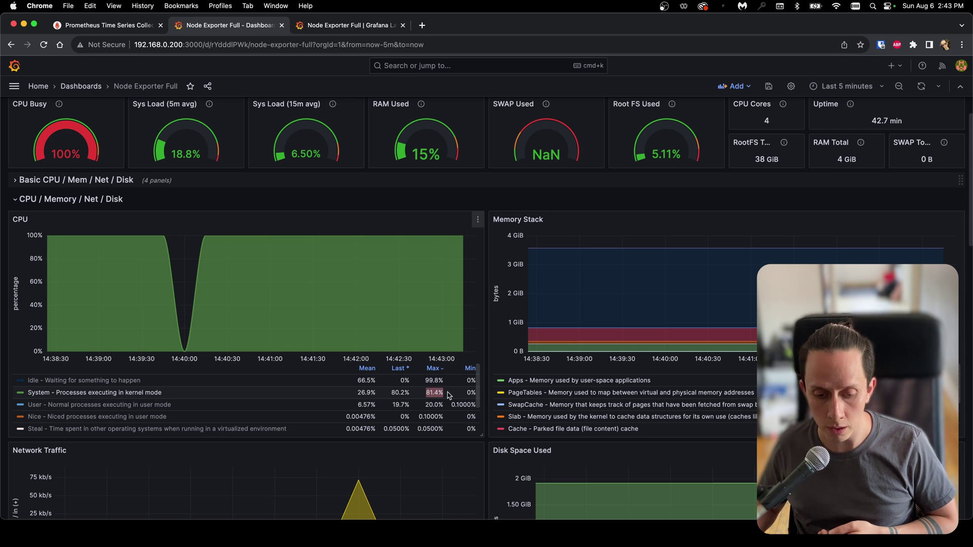
left_click(43, 394)
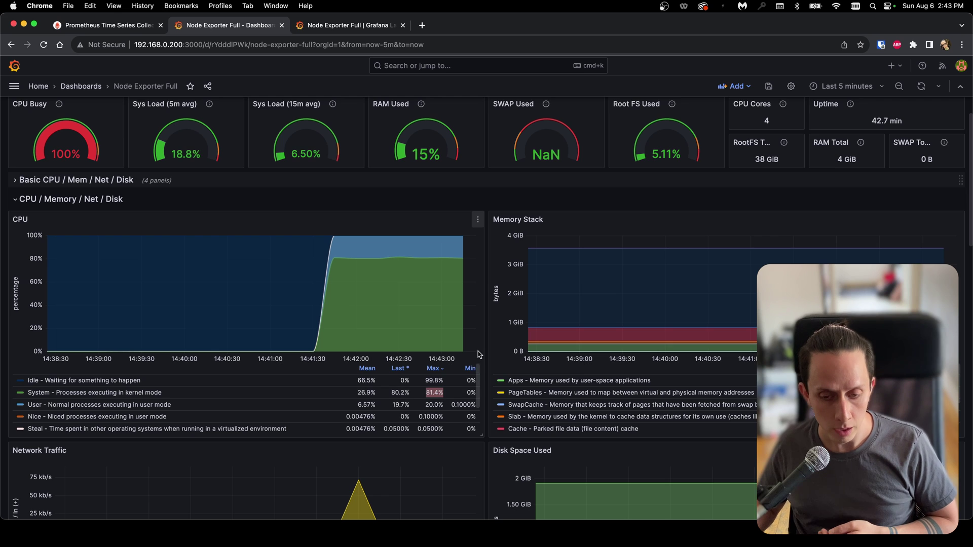
Step: Sort the Network Traffic panel's legend by Max in descending order
scroll(478, 359, "up", 2)
scroll(481, 336, "down", 10)
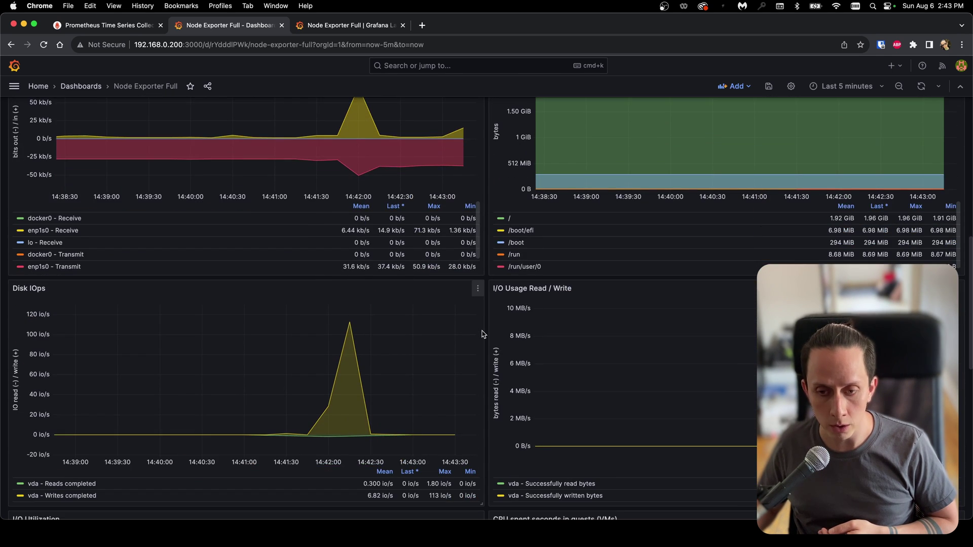
scroll(482, 334, "up", 6)
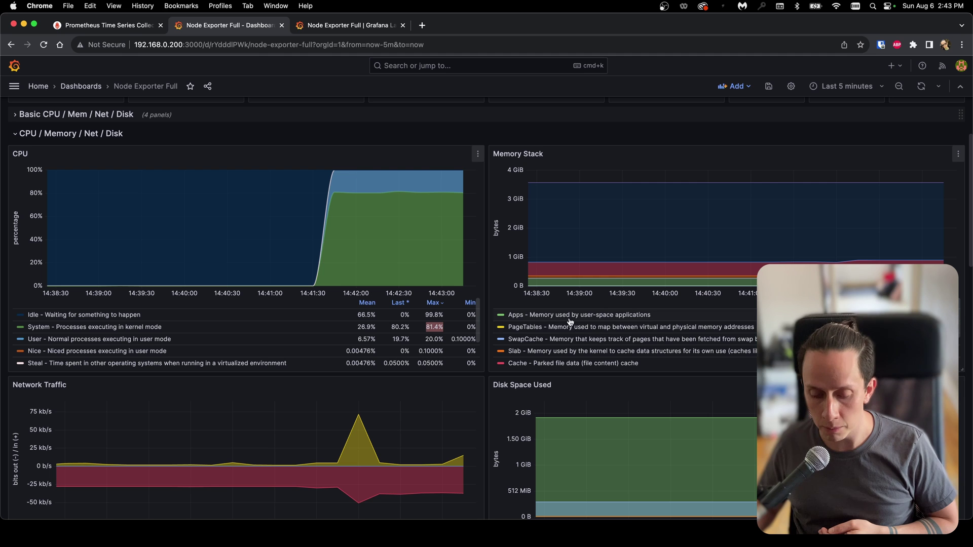
scroll(520, 363, "down", 2)
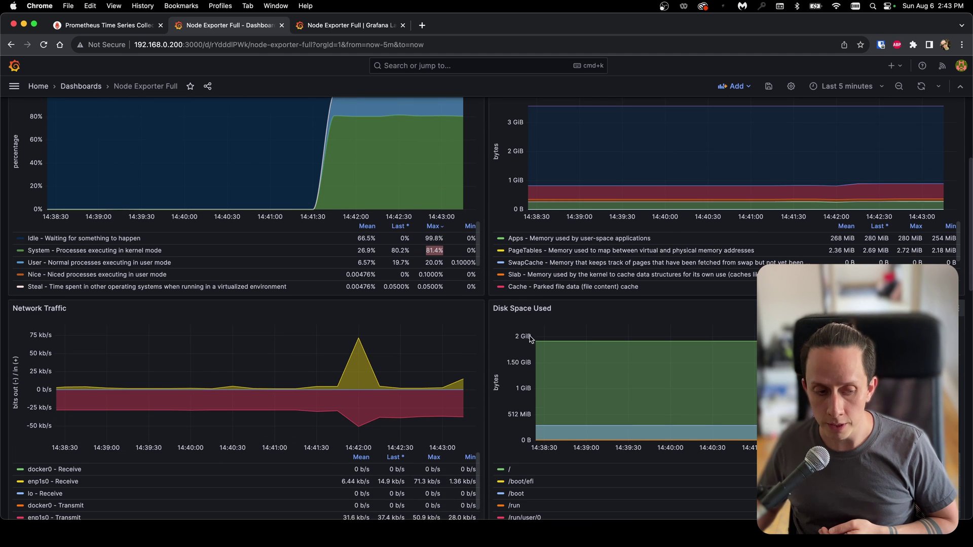
scroll(473, 422, "down", 2)
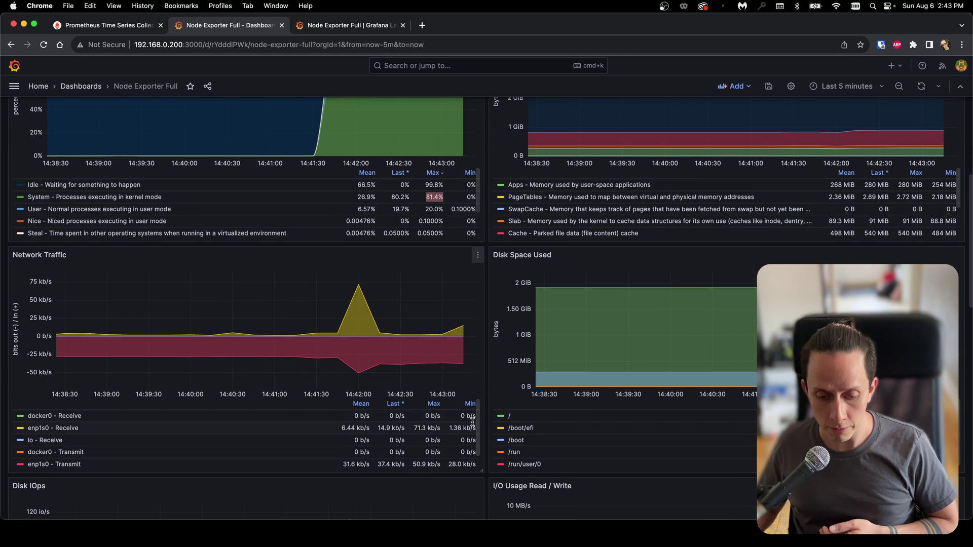
left_click(439, 404)
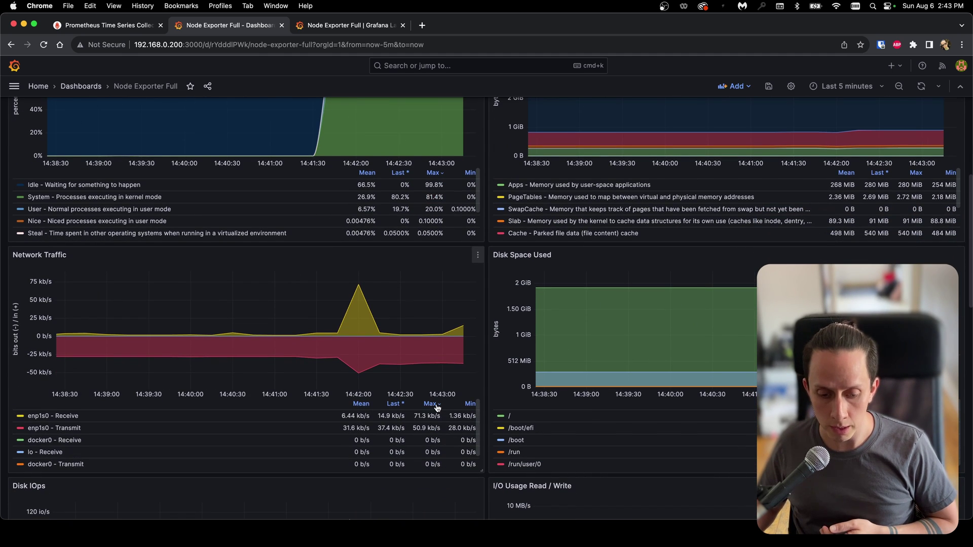
Step: Show only the enp1s0 Receive and enp1s0 Transmit series in the Network Traffic graph
left_click(75, 417)
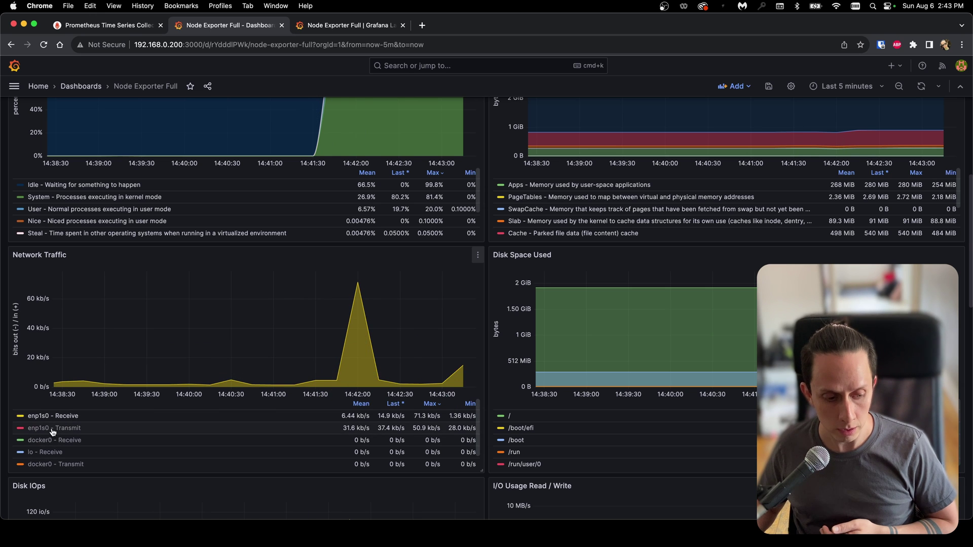
left_click(53, 430)
left_click(71, 416)
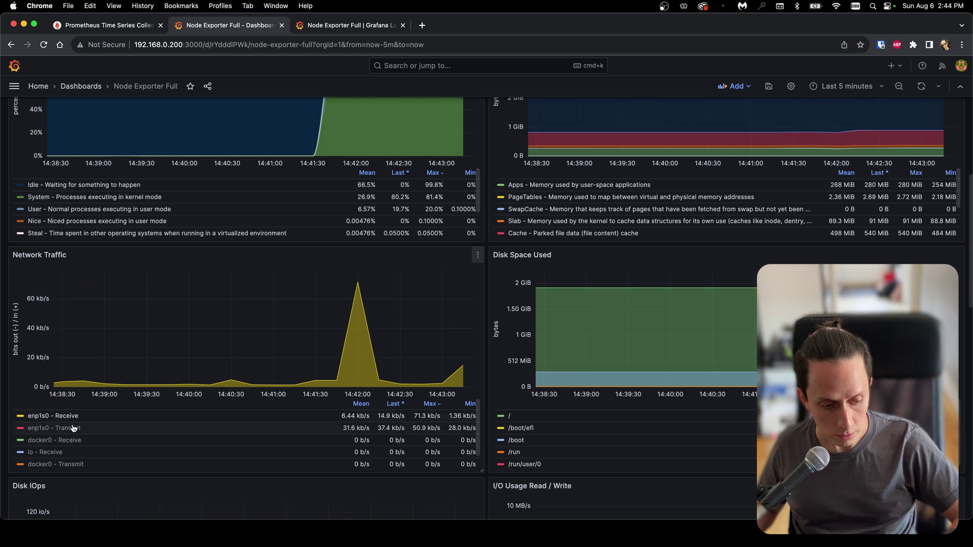
left_click(73, 432, "super")
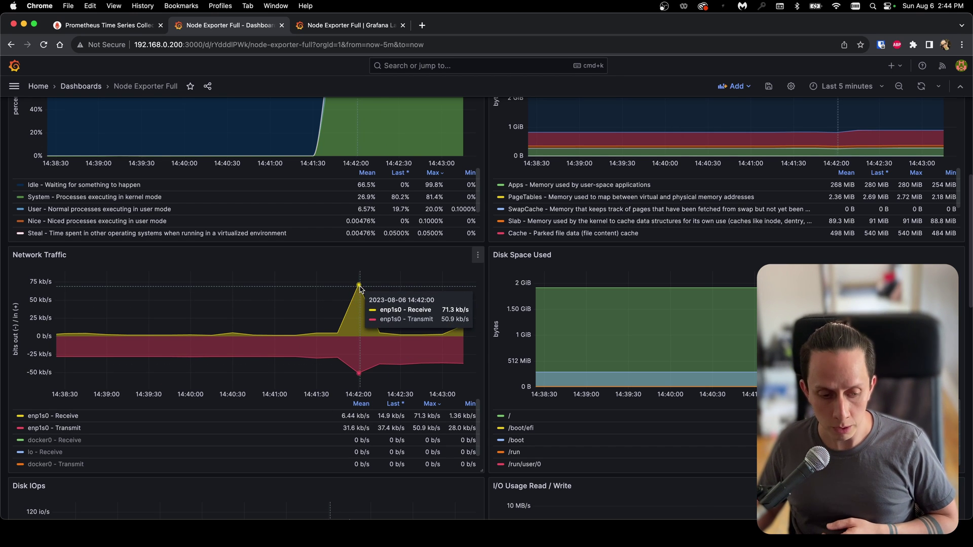
scroll(486, 388, "up", 1)
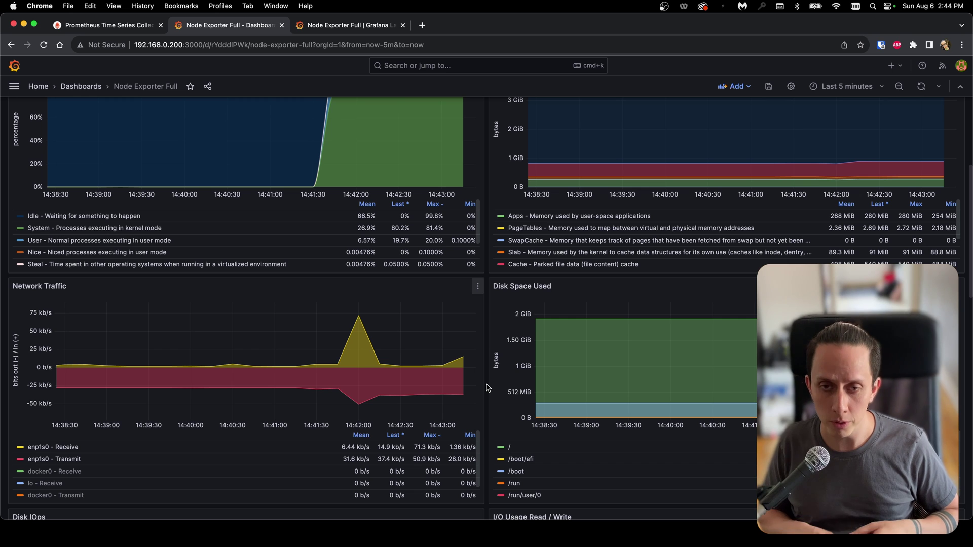